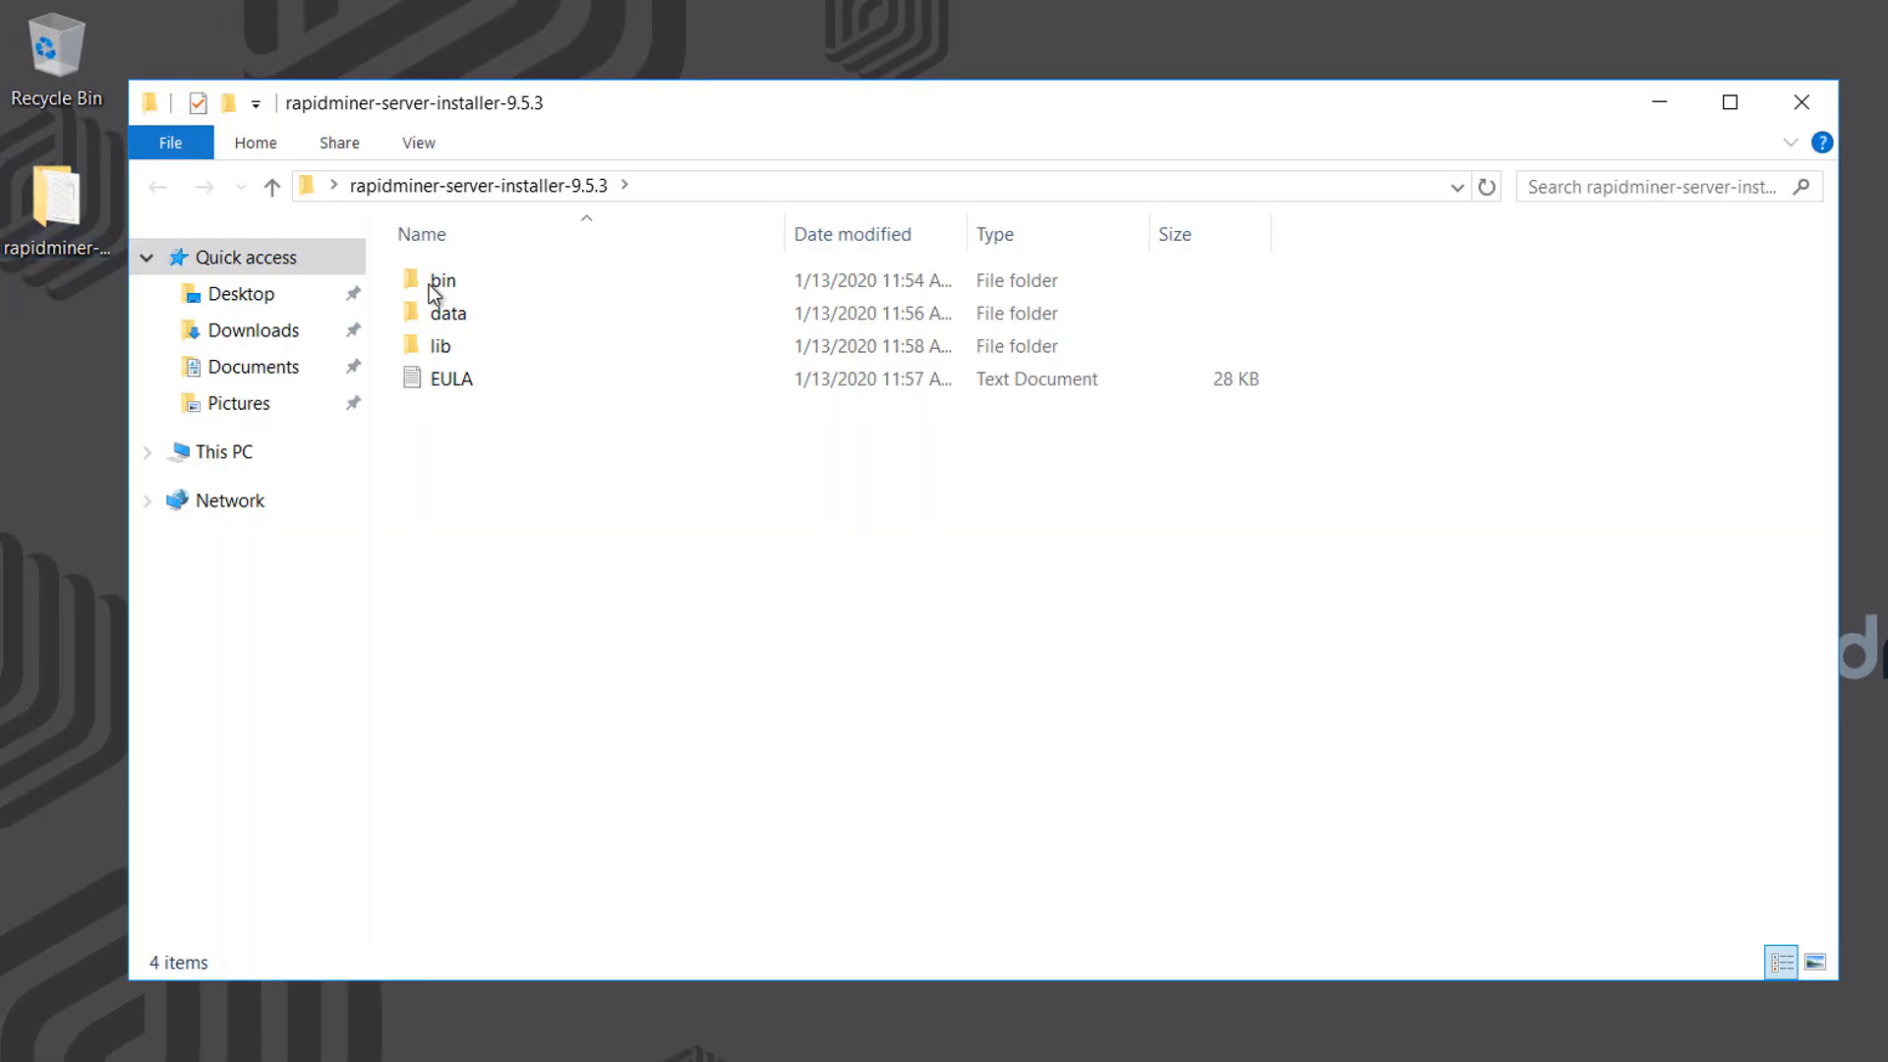
Run the rapidminer-server-installer batch file from the bin folder as administrator.
{"action": "double_click", "coordinate": [449, 279]}
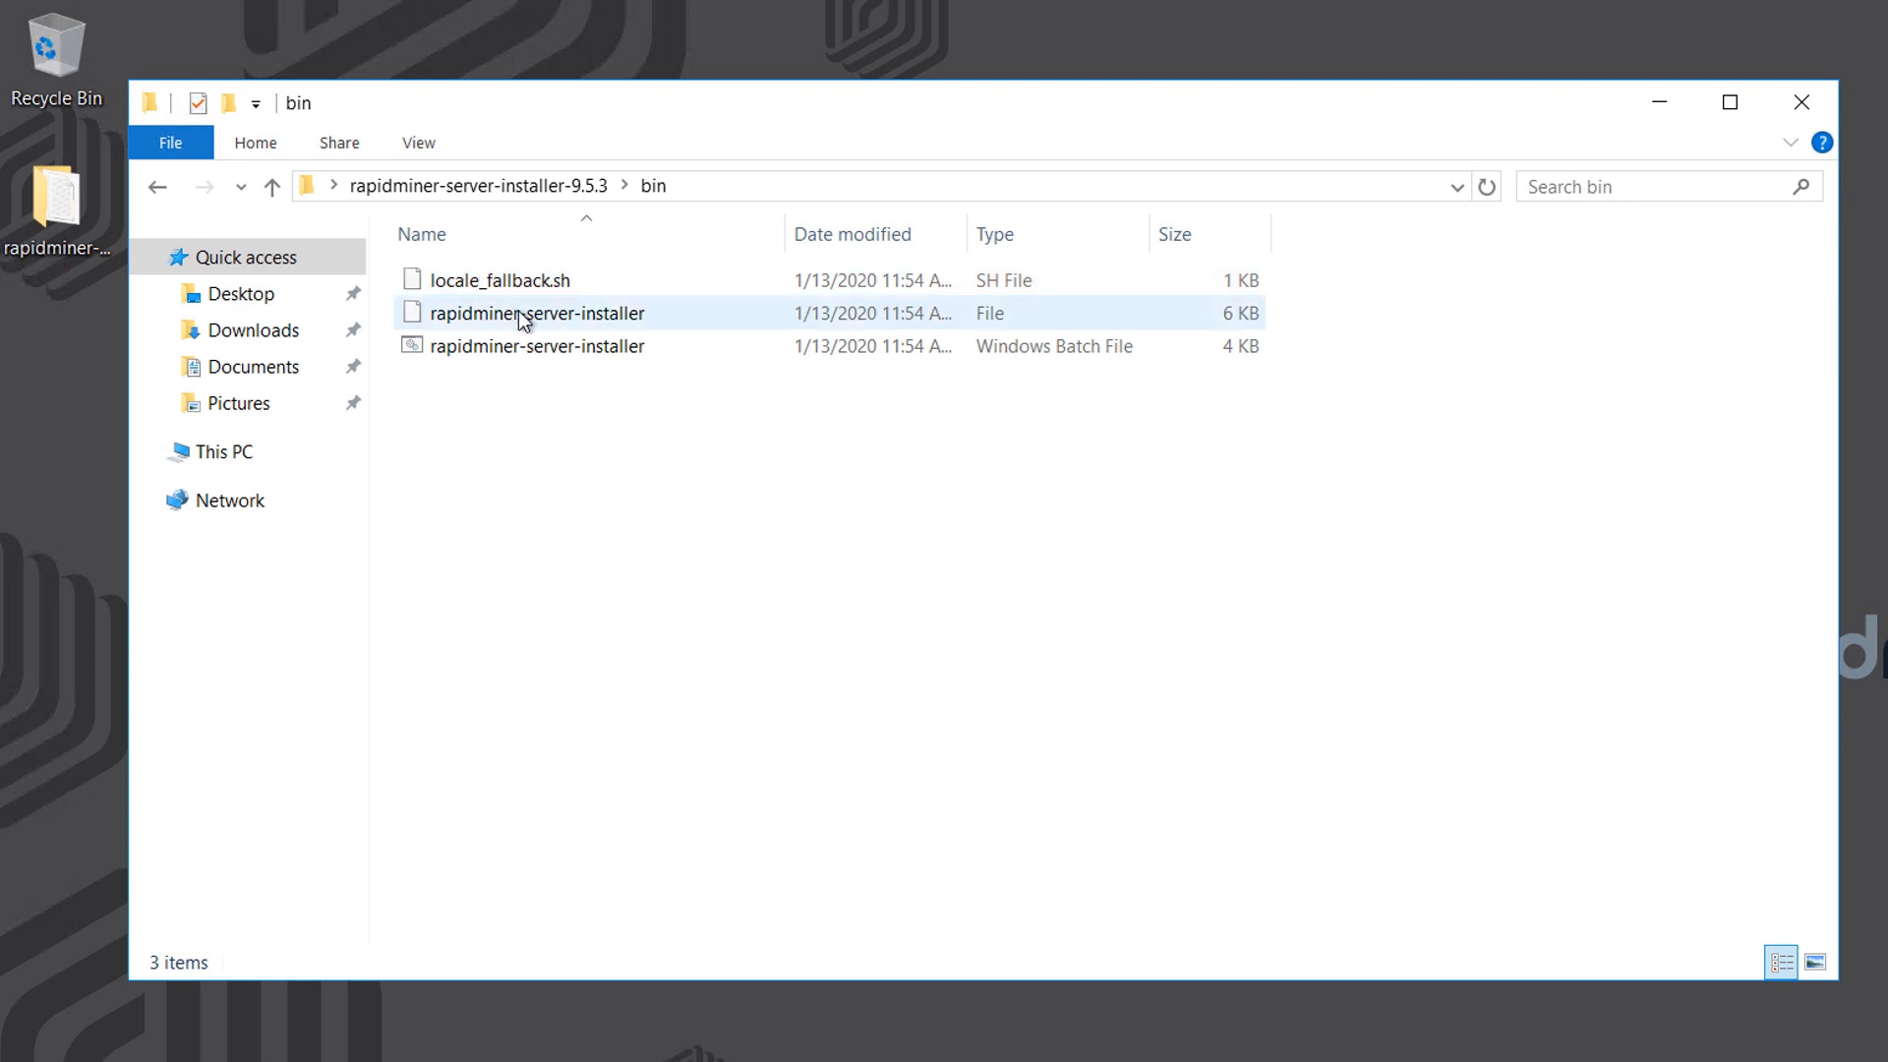
{"action": "right_click", "coordinate": [545, 345]}
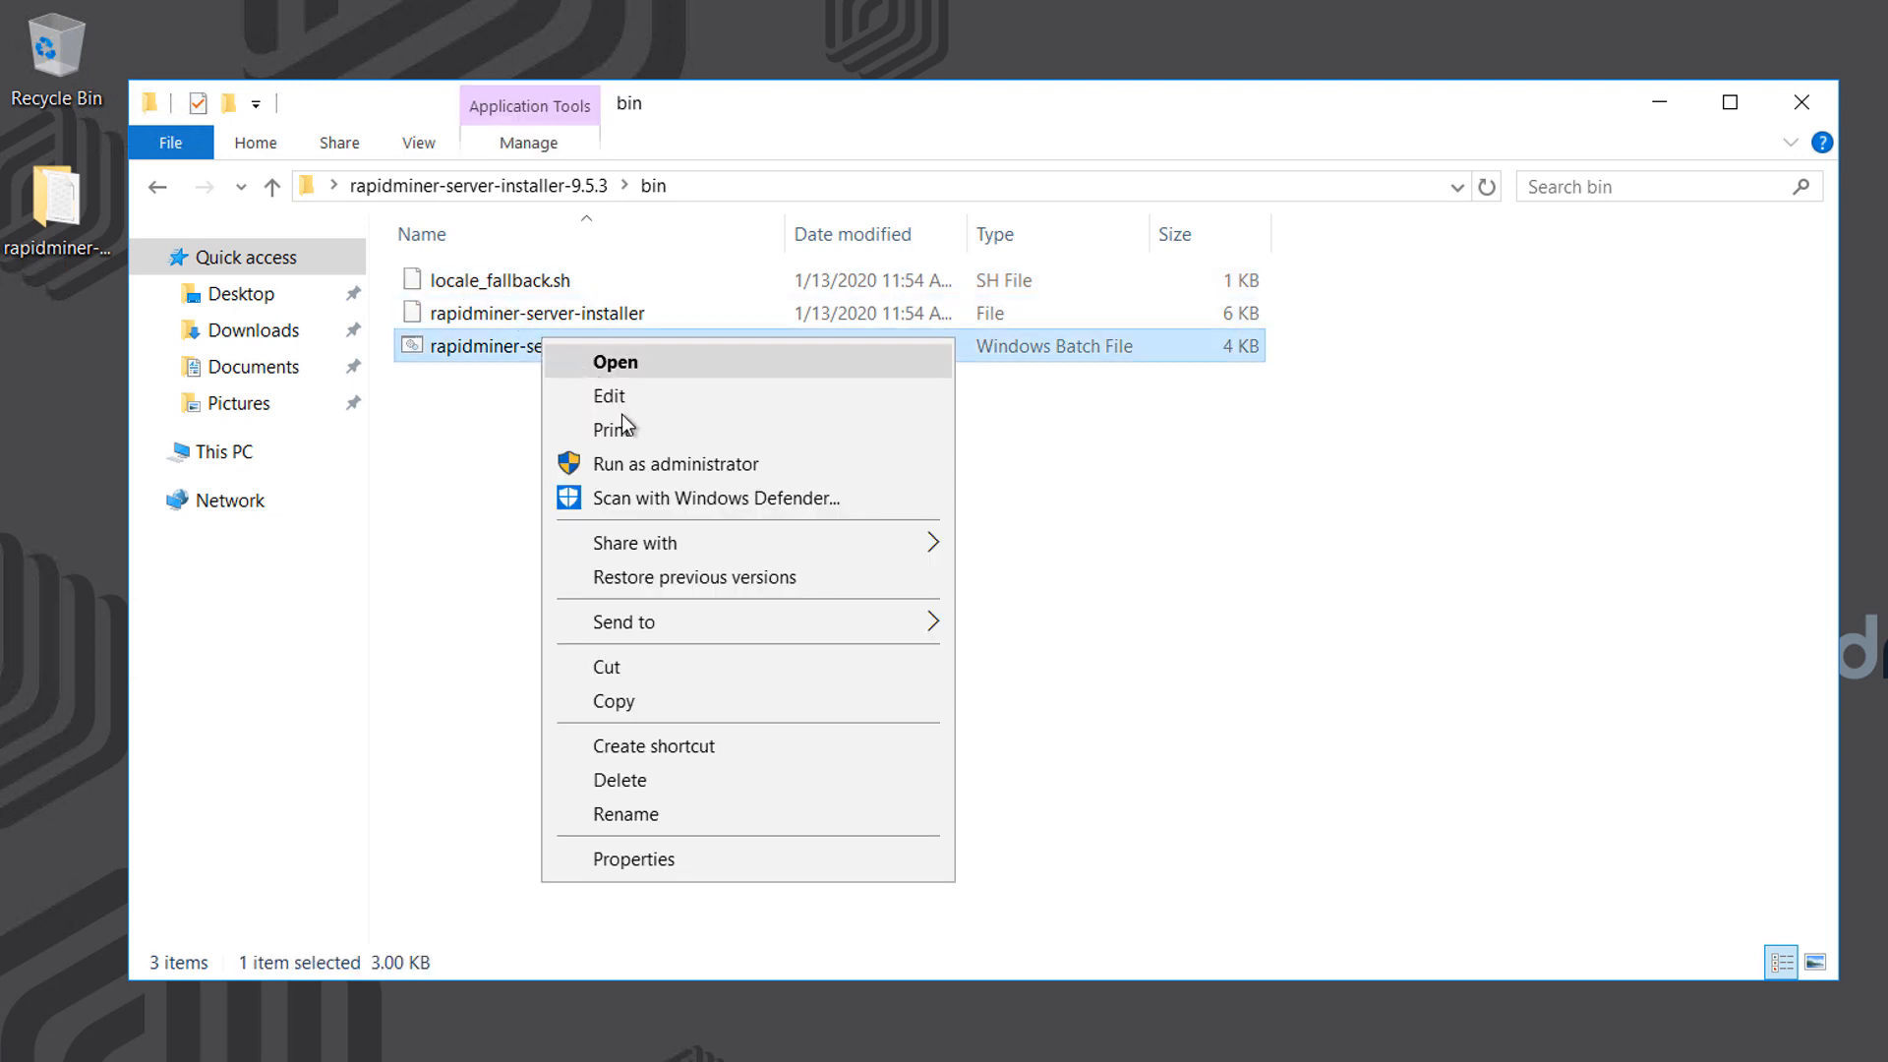
{"action": "left_click", "coordinate": [654, 462]}
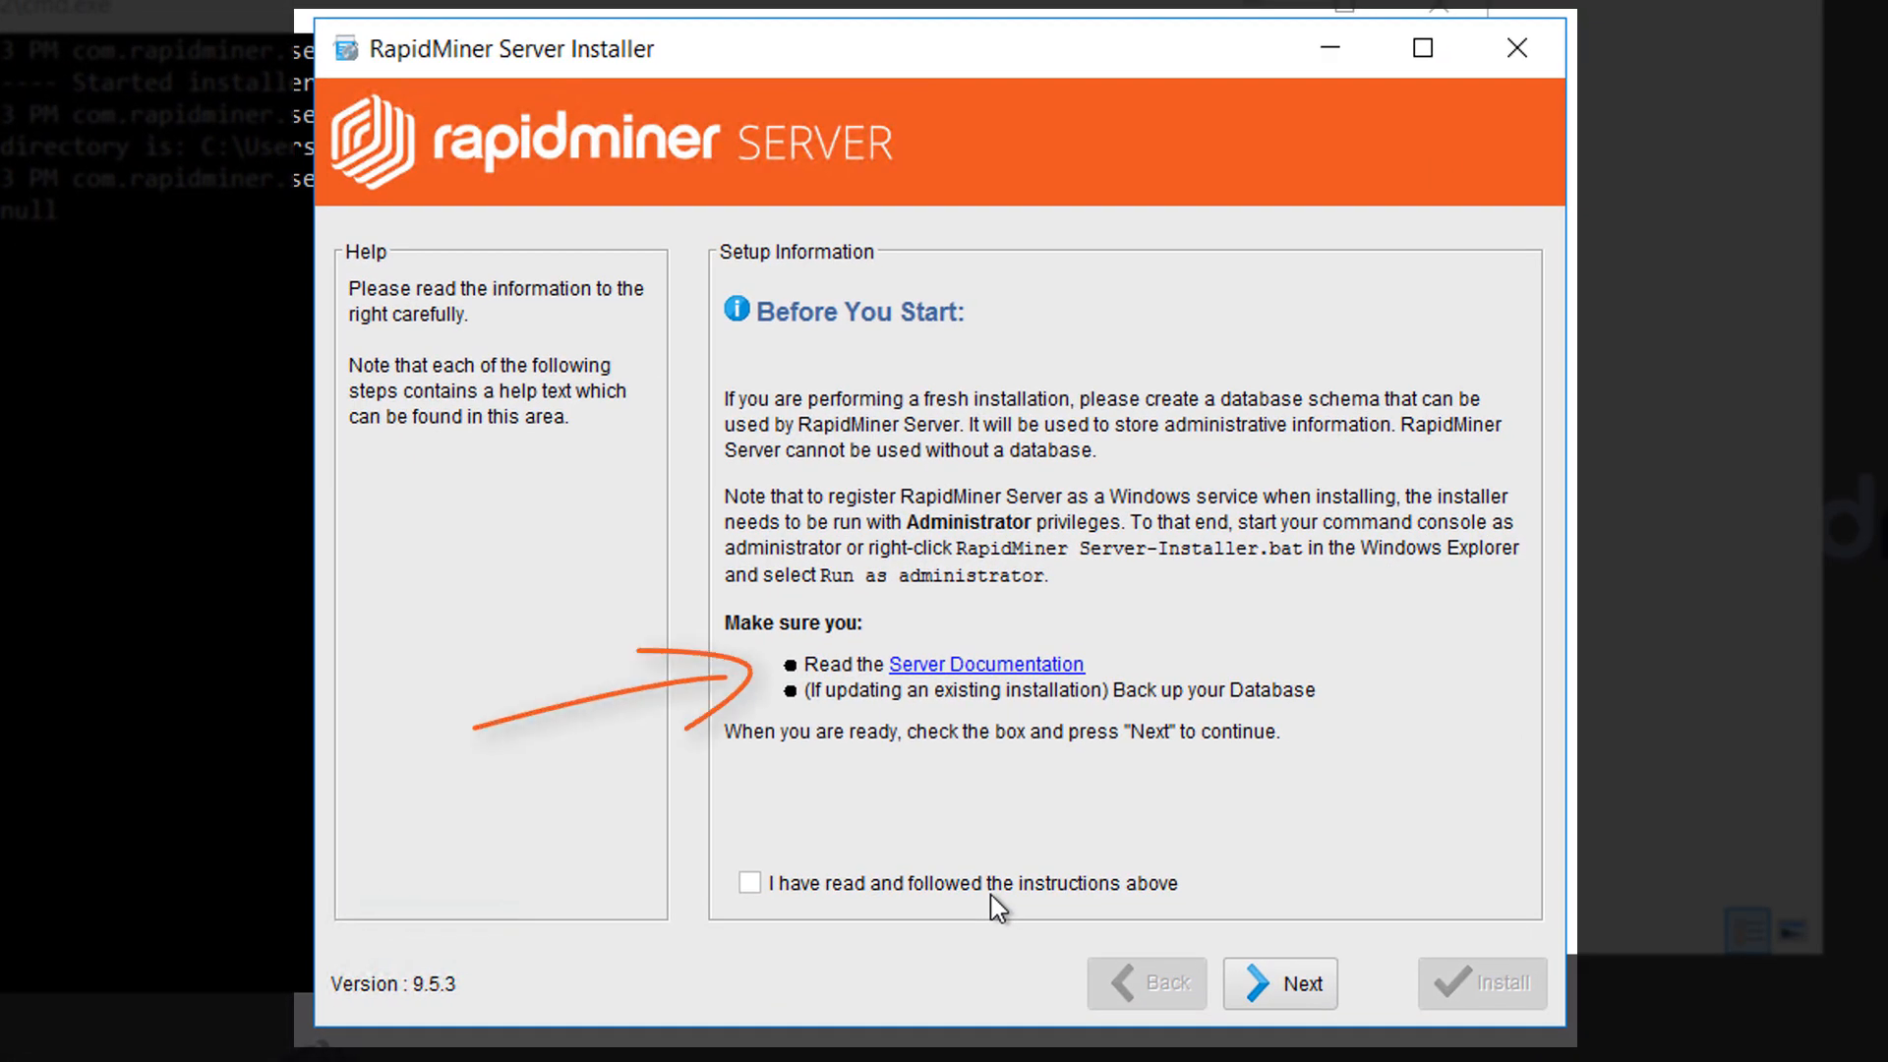
Confirm the setup instructions, accept the EULA and keep Fresh, Direct installation through to the license step.
{"action": "left_click", "coordinate": [989, 886]}
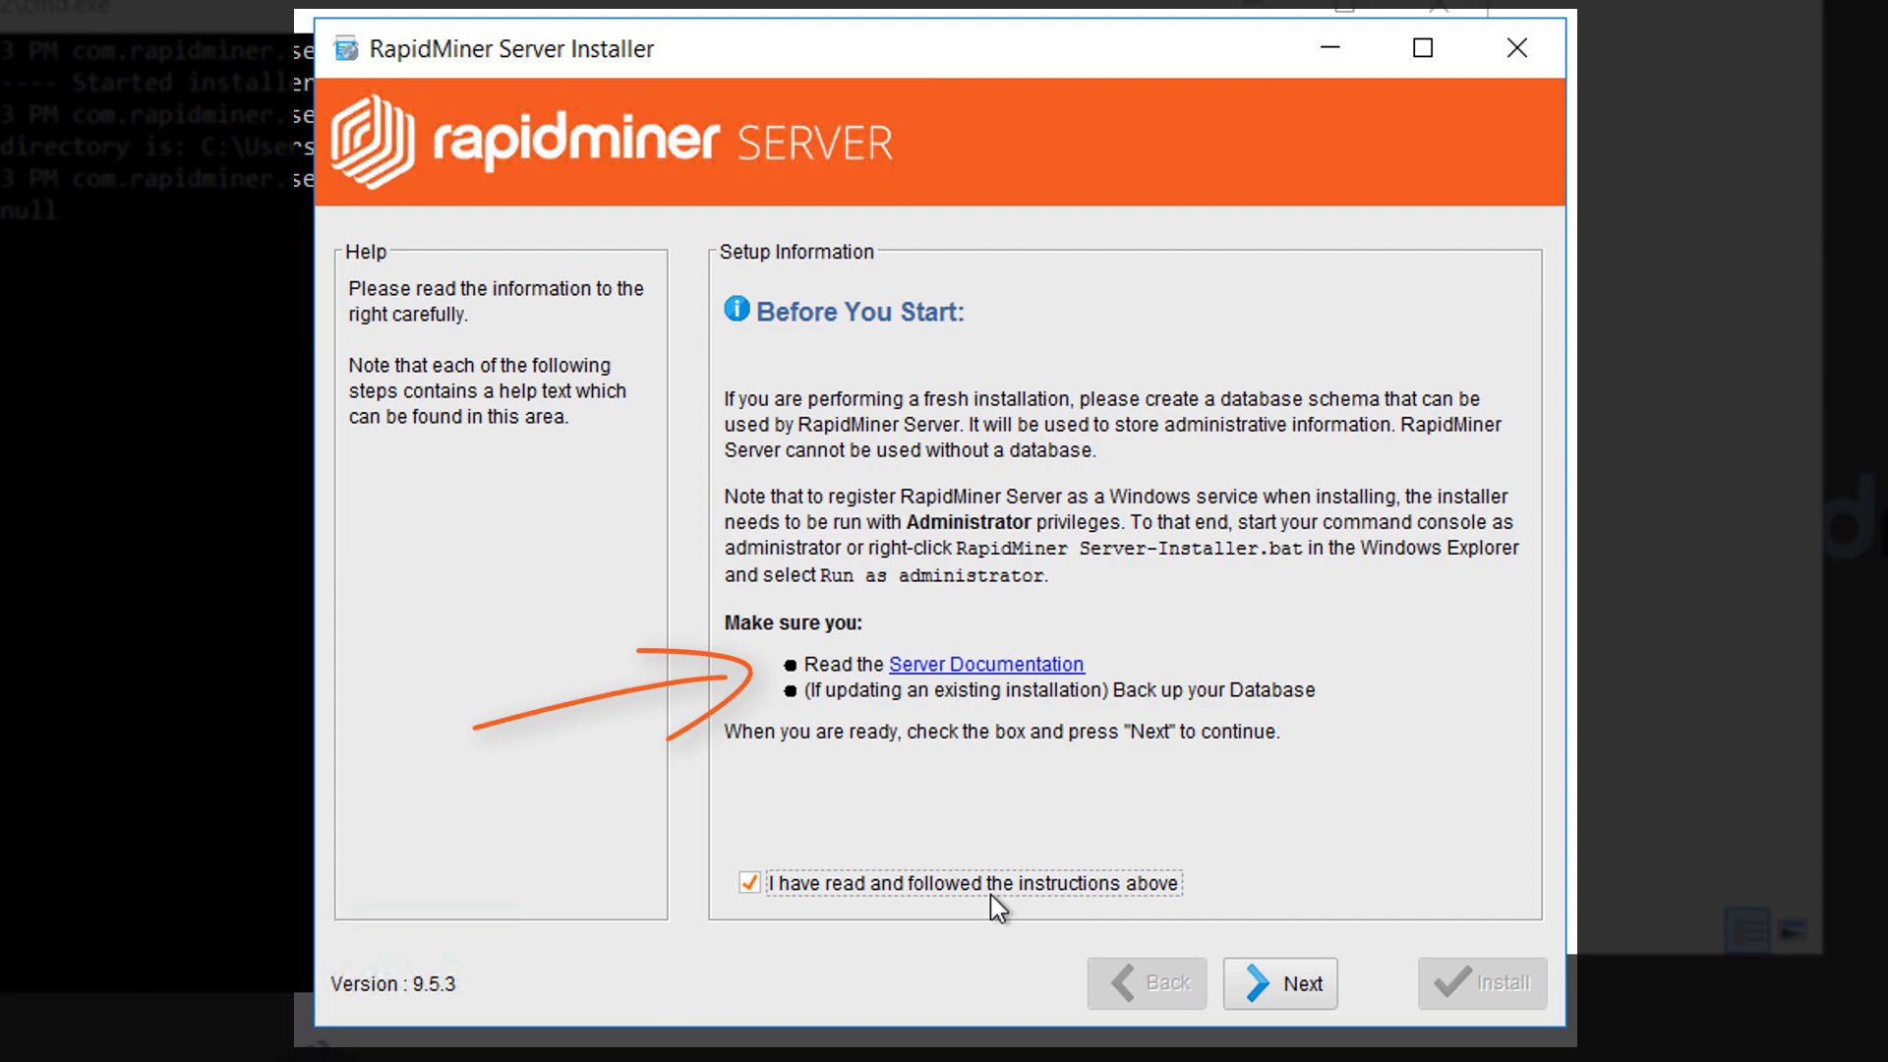
{"action": "left_click", "coordinate": [1320, 982]}
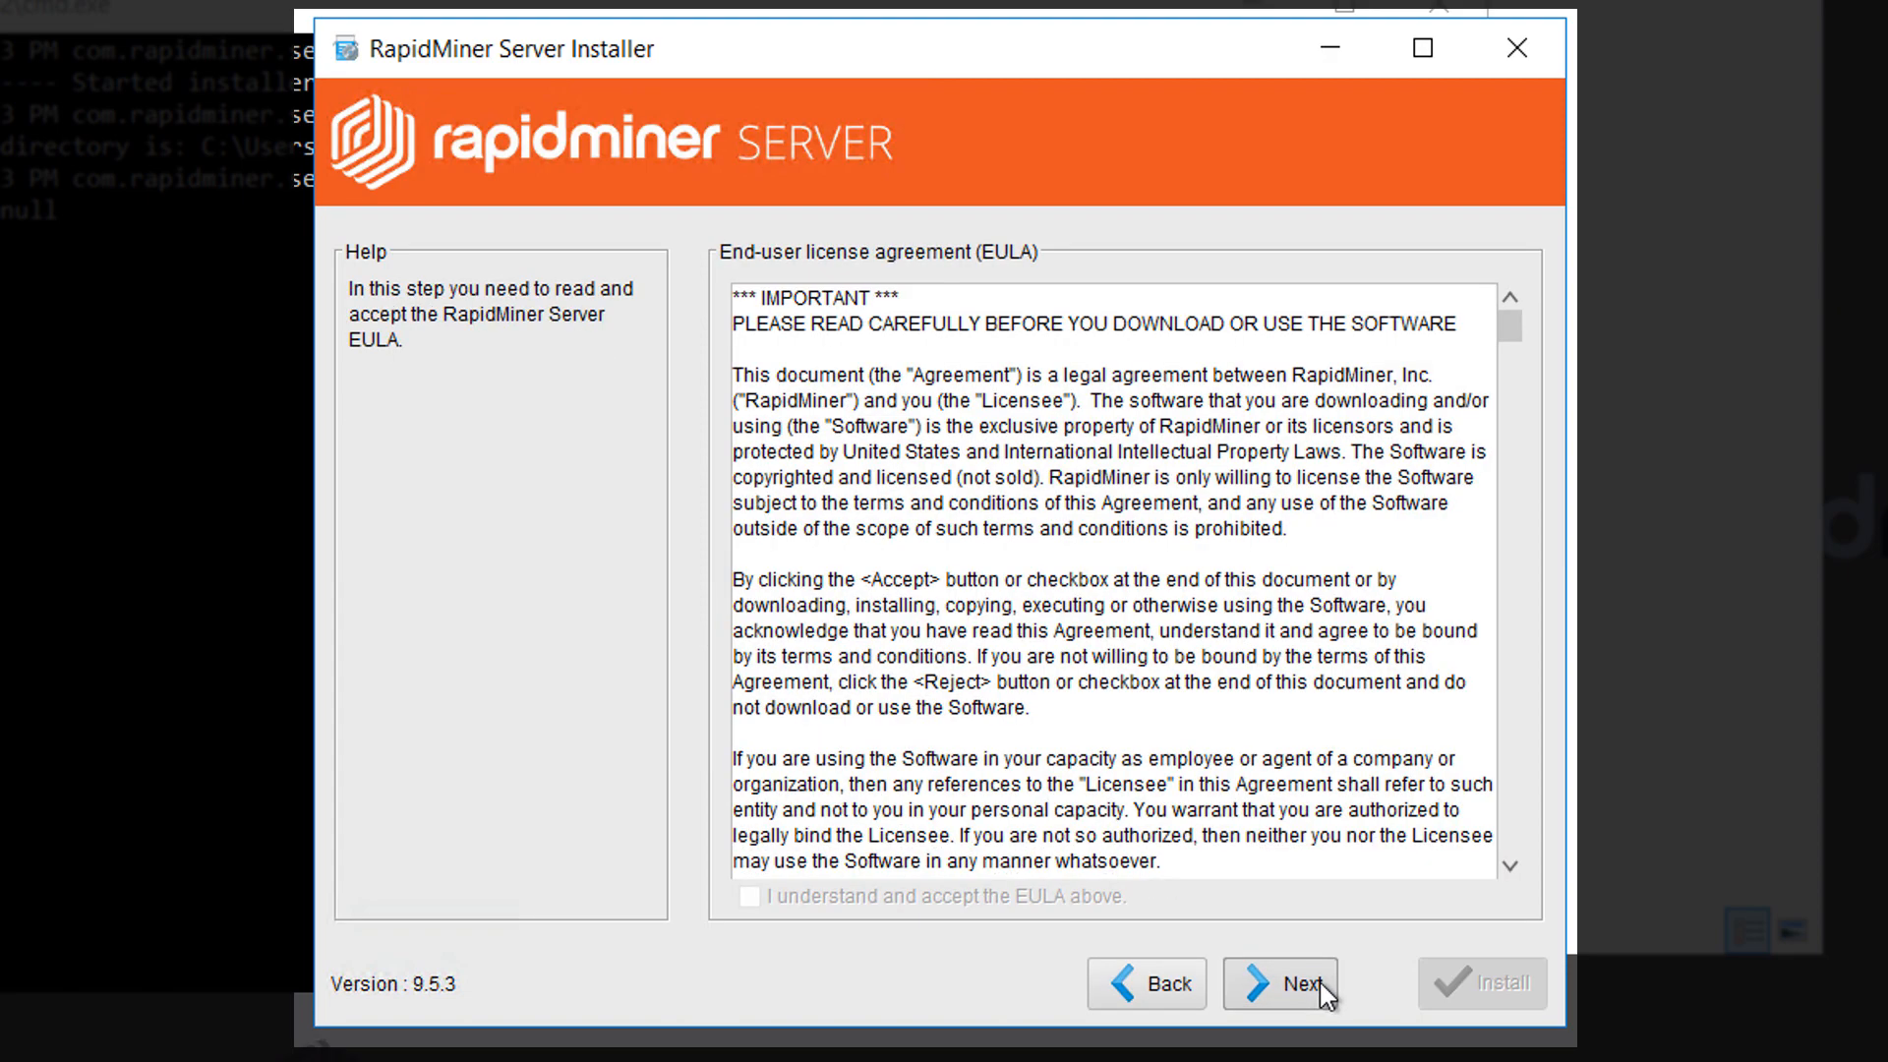
{"action": "left_click_drag", "start_coordinate": [1508, 328], "coordinate": [1502, 862]}
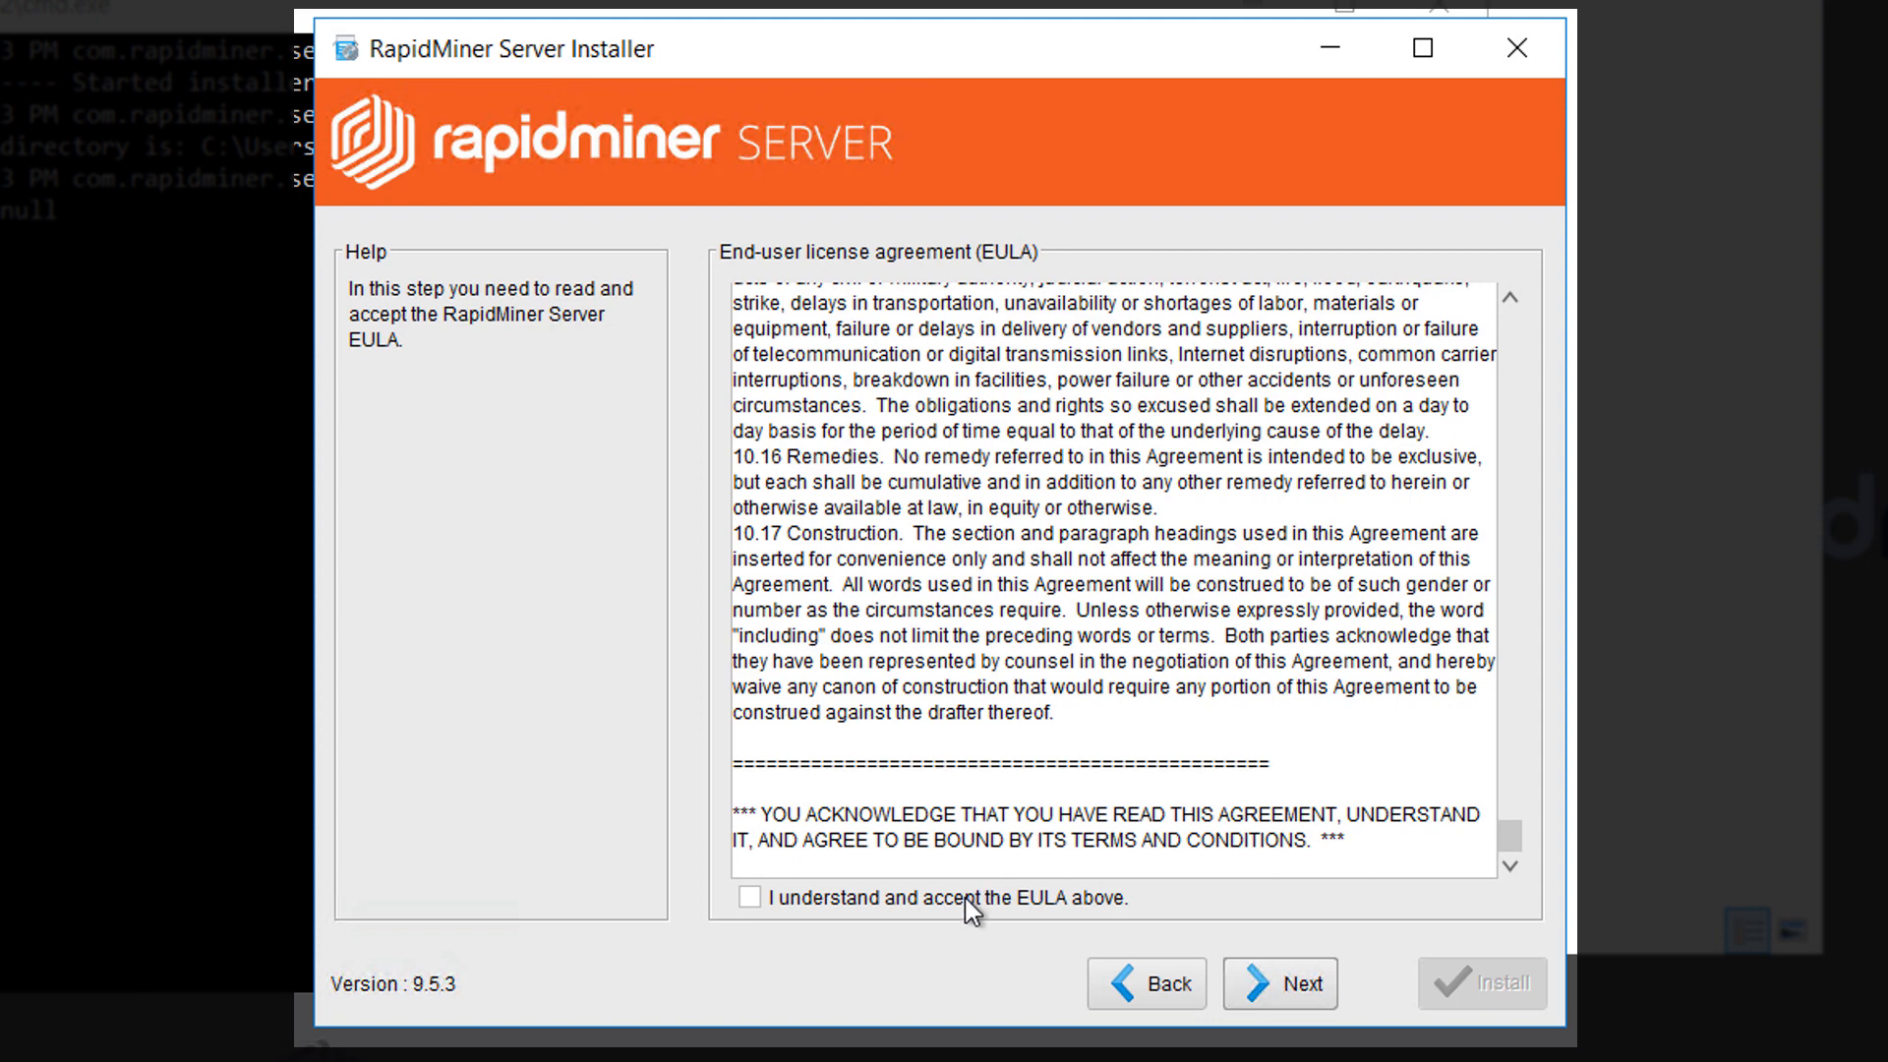
{"action": "left_click", "coordinate": [972, 911]}
{"action": "left_click", "coordinate": [1260, 975]}
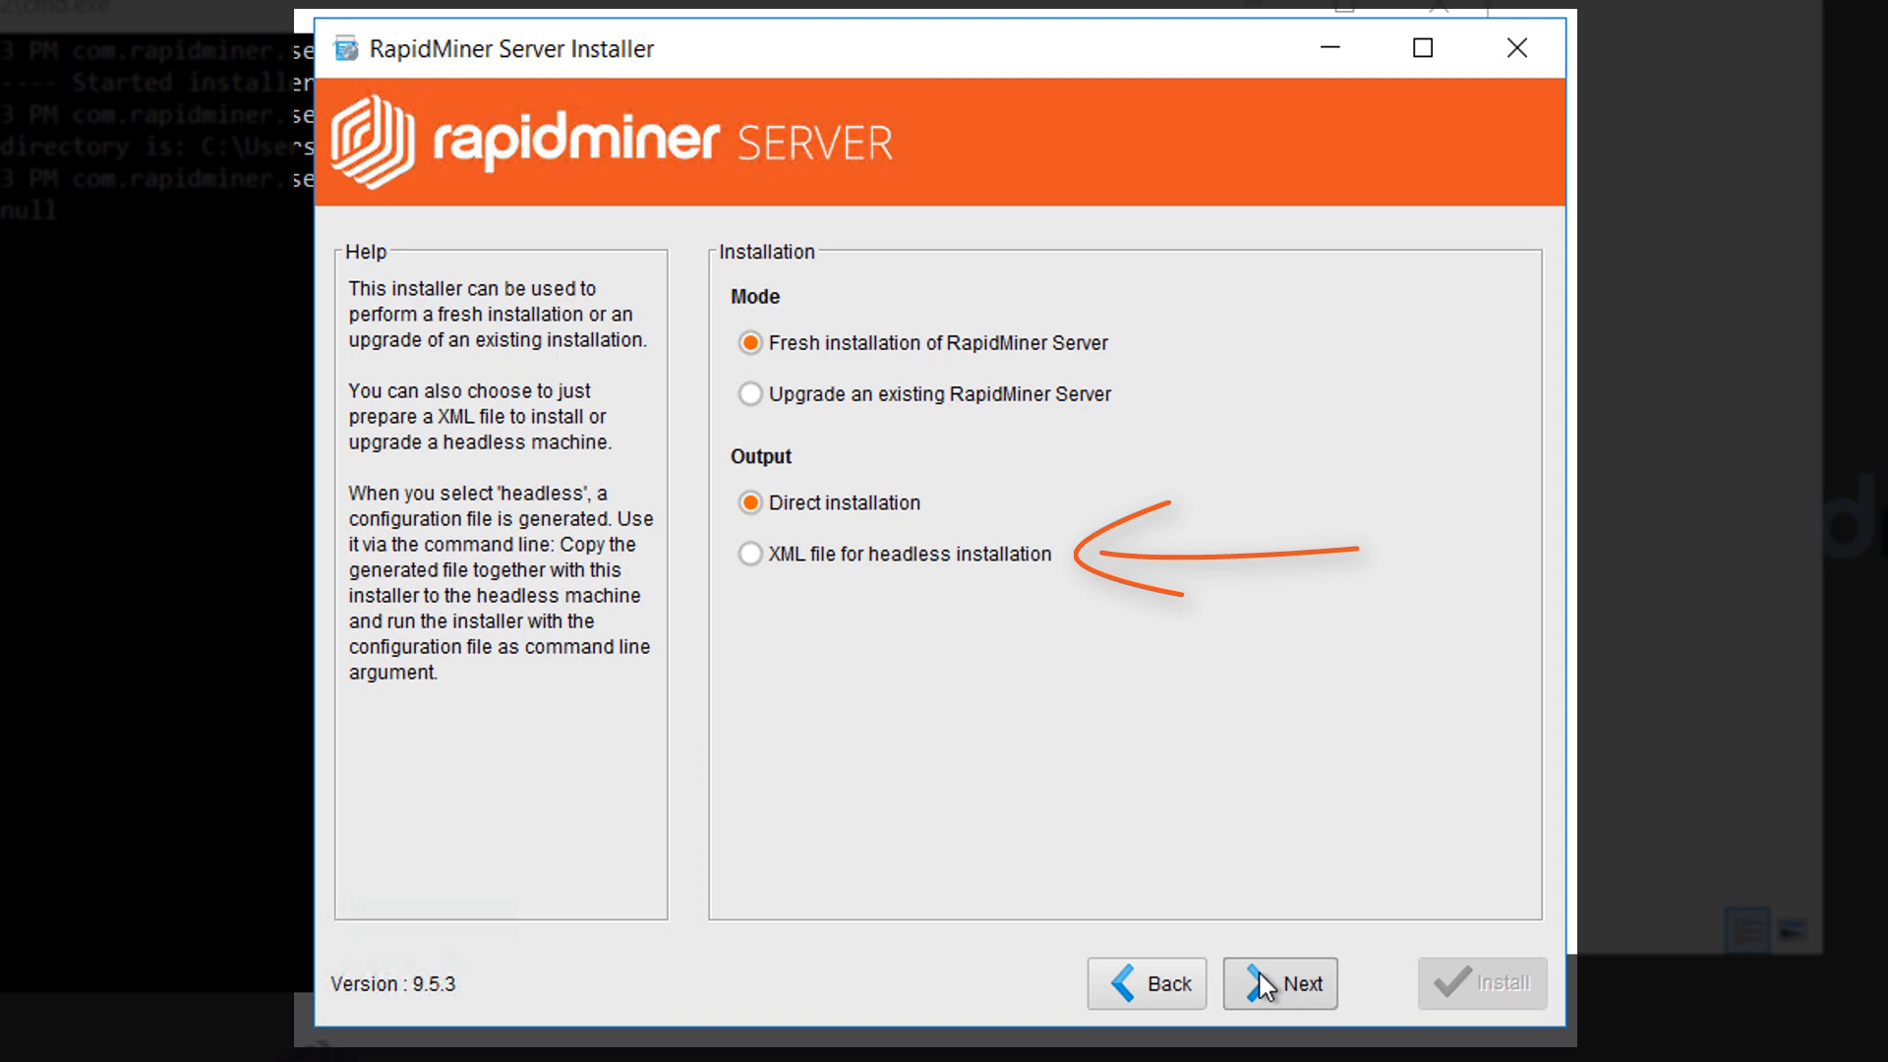
{"action": "left_click", "coordinate": [1281, 985]}
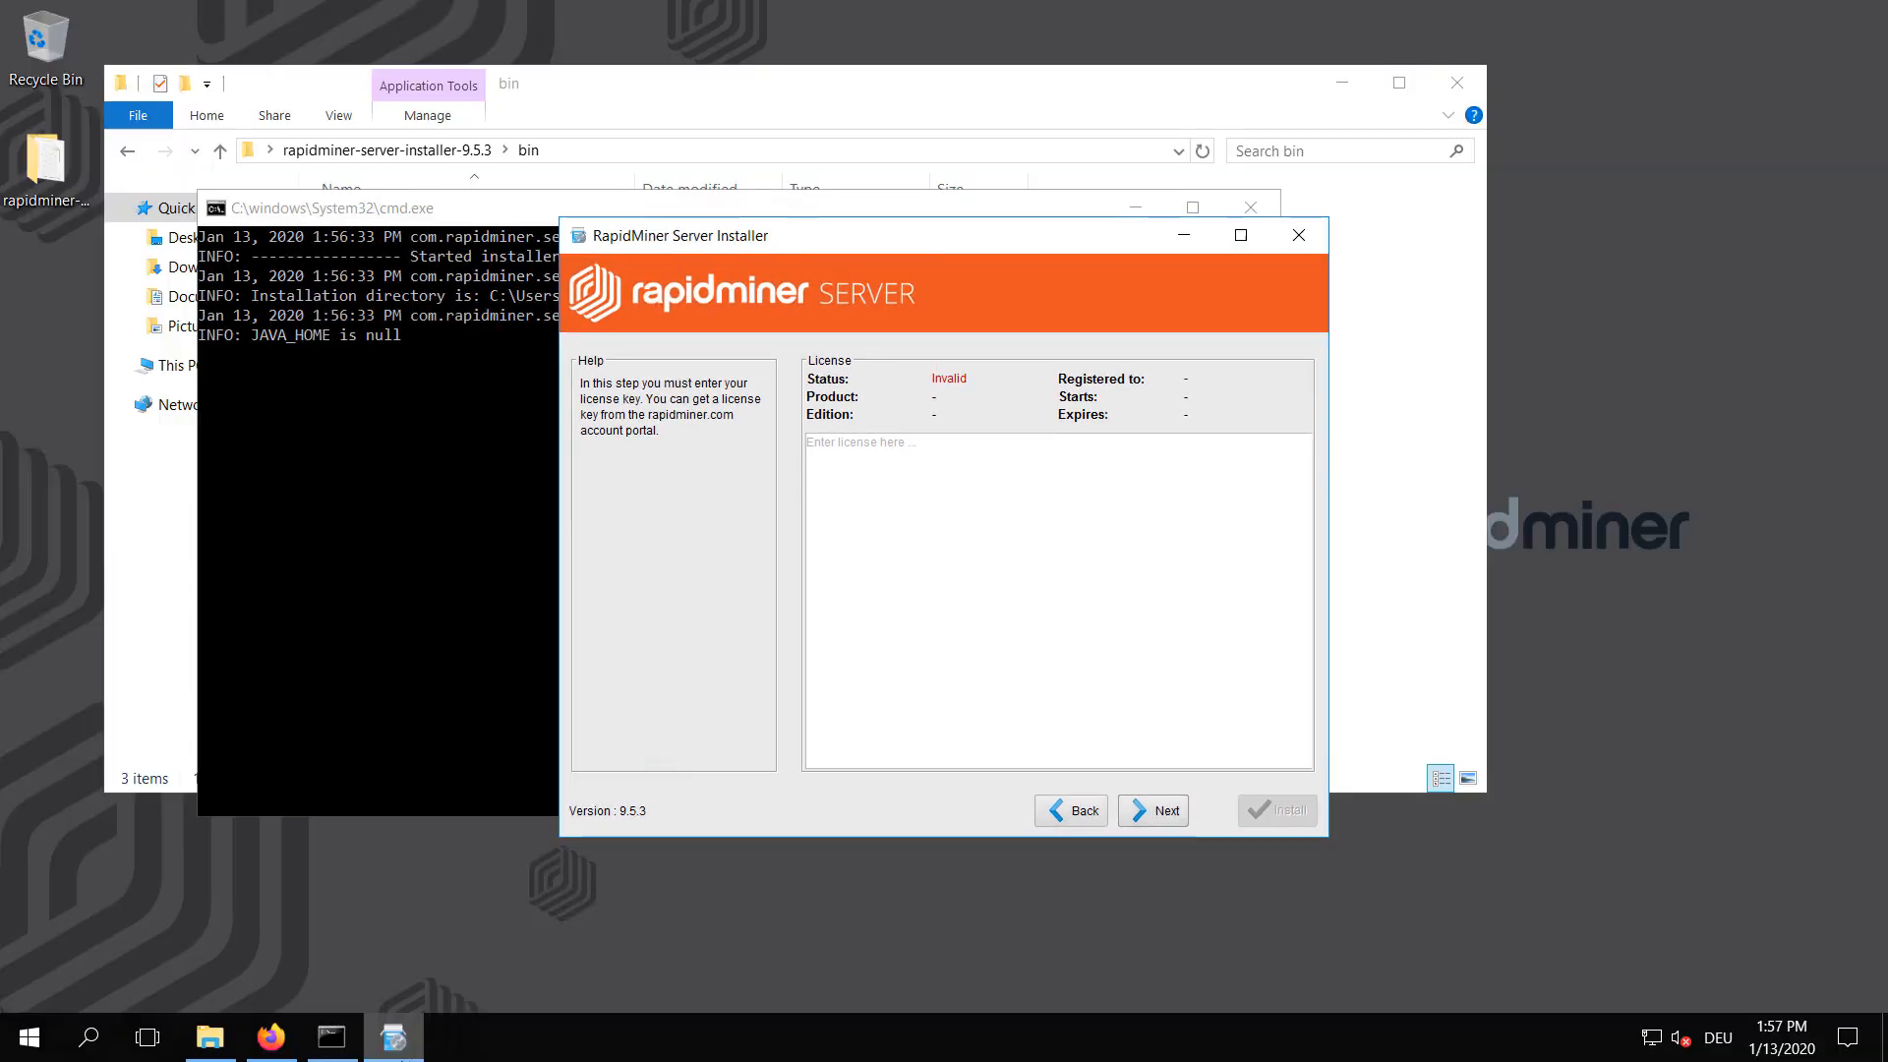
Sign in to the RapidMiner account in the browser and show the Server licenses list.
{"action": "left_click", "coordinate": [270, 1039]}
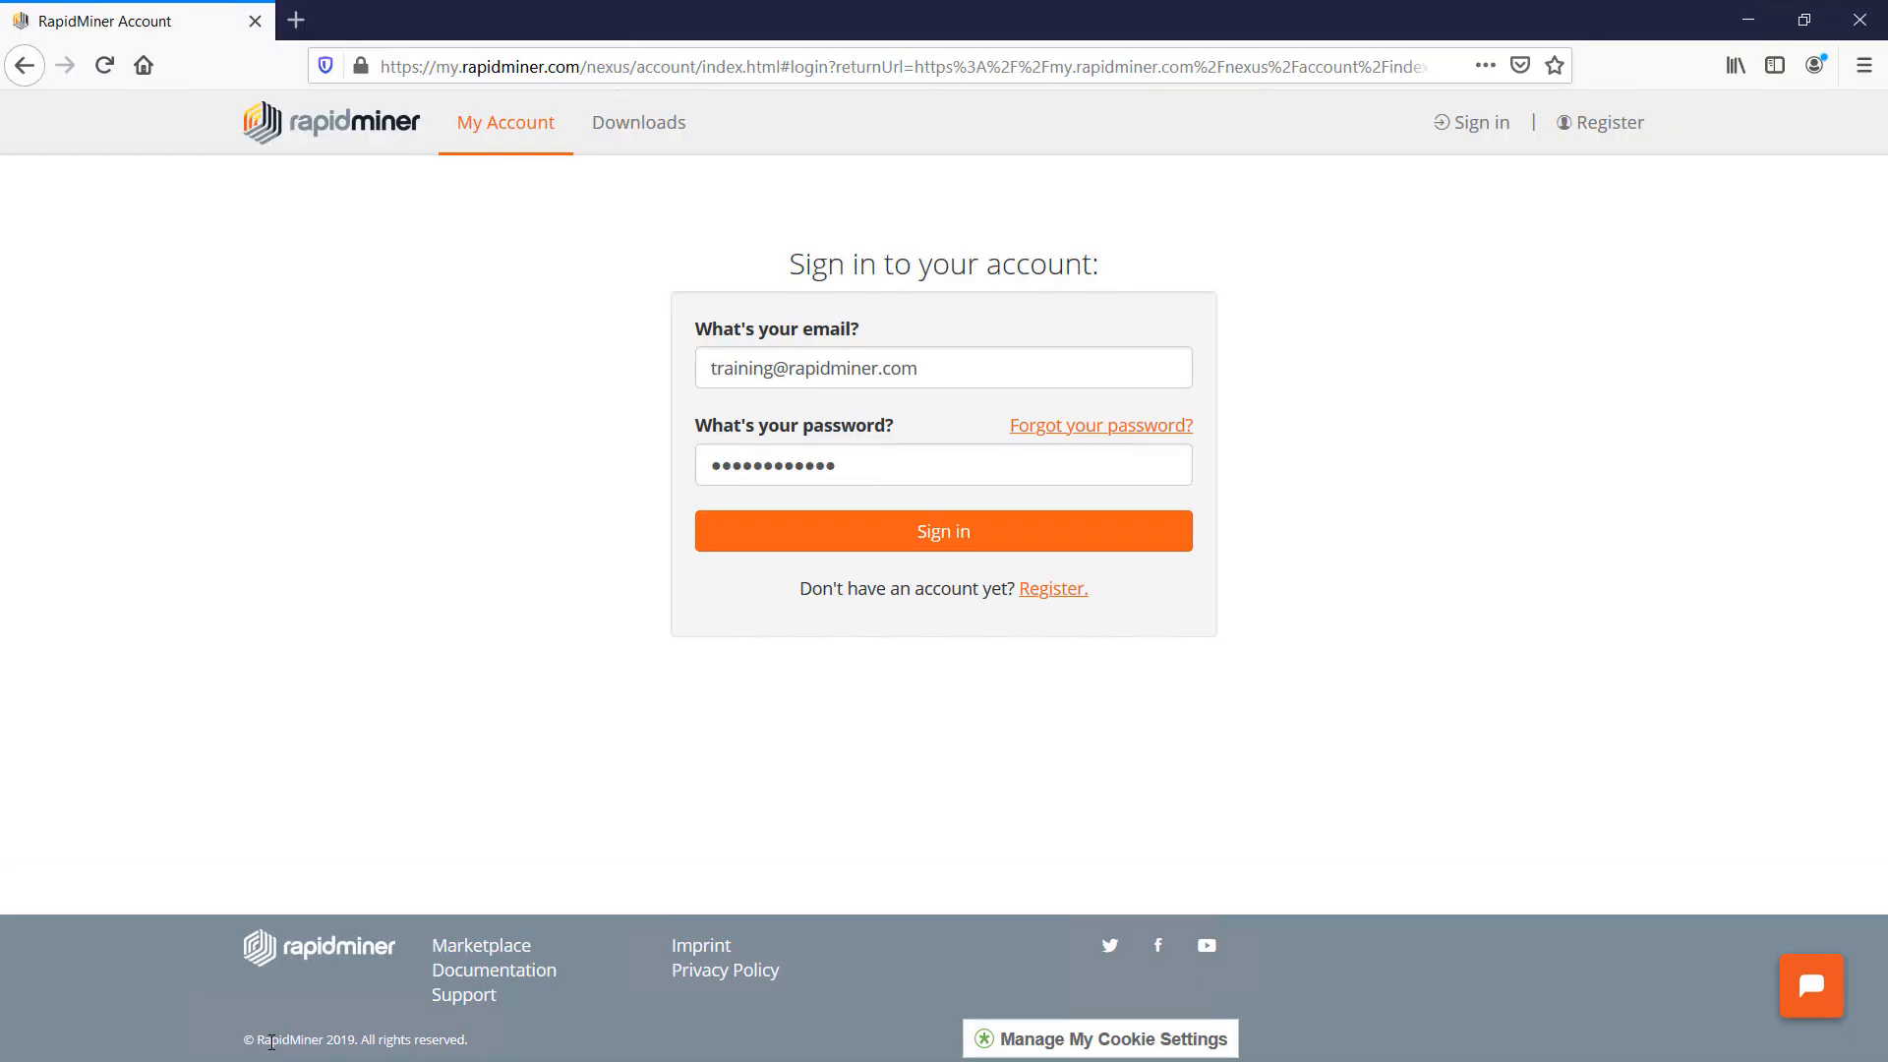
{"action": "left_click", "coordinate": [909, 546]}
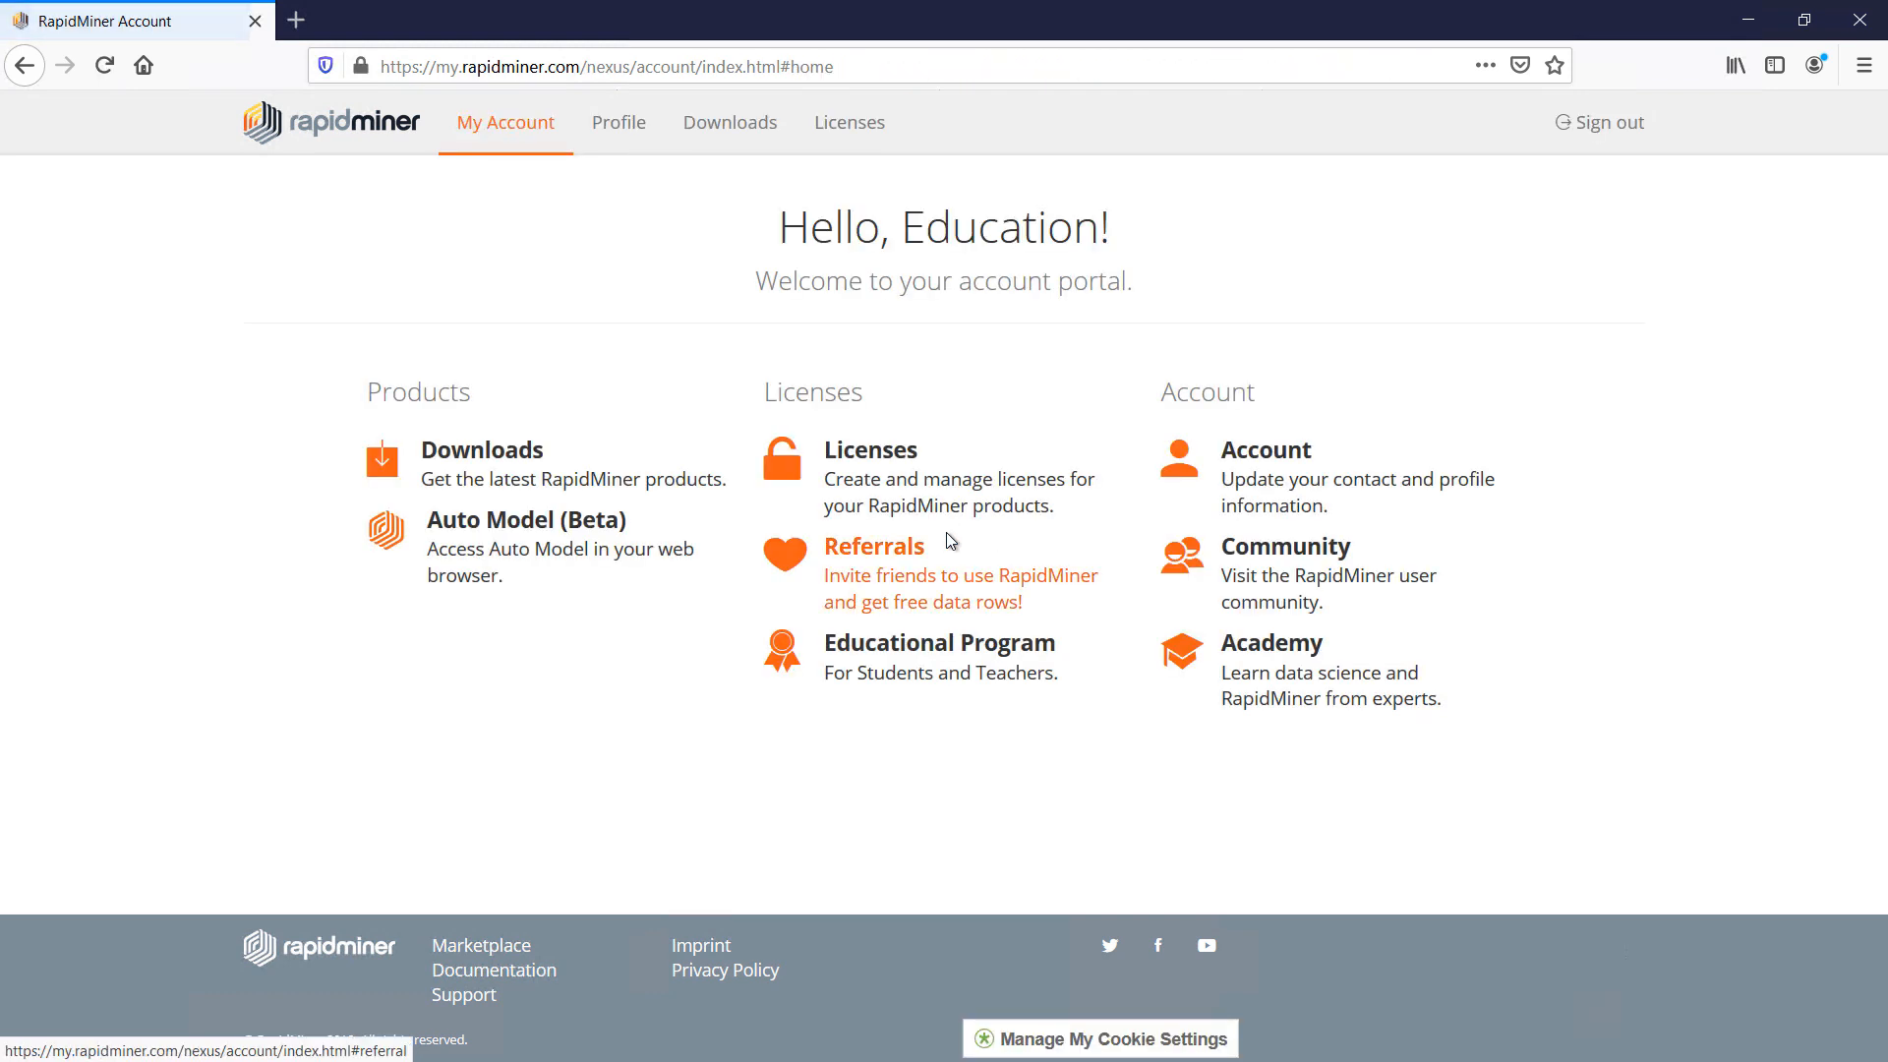
{"action": "left_click", "coordinate": [875, 481]}
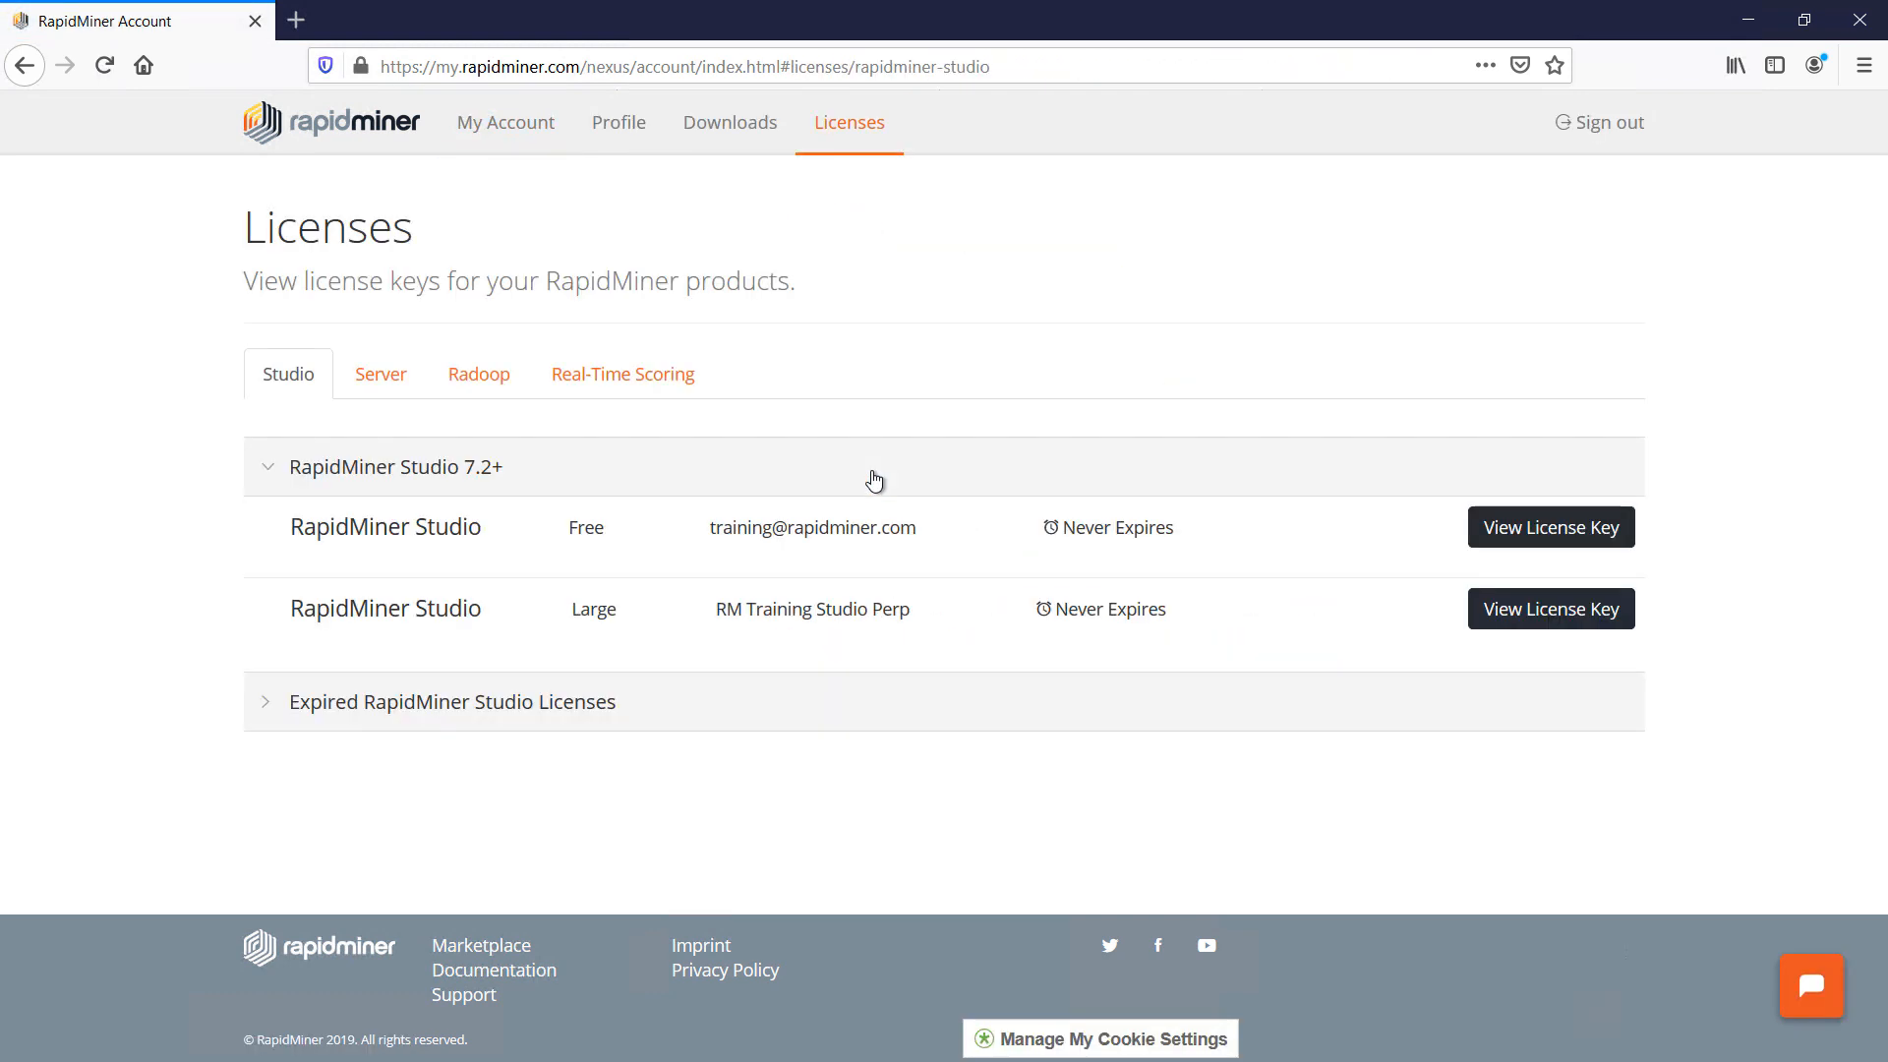
{"action": "left_click", "coordinate": [363, 393]}
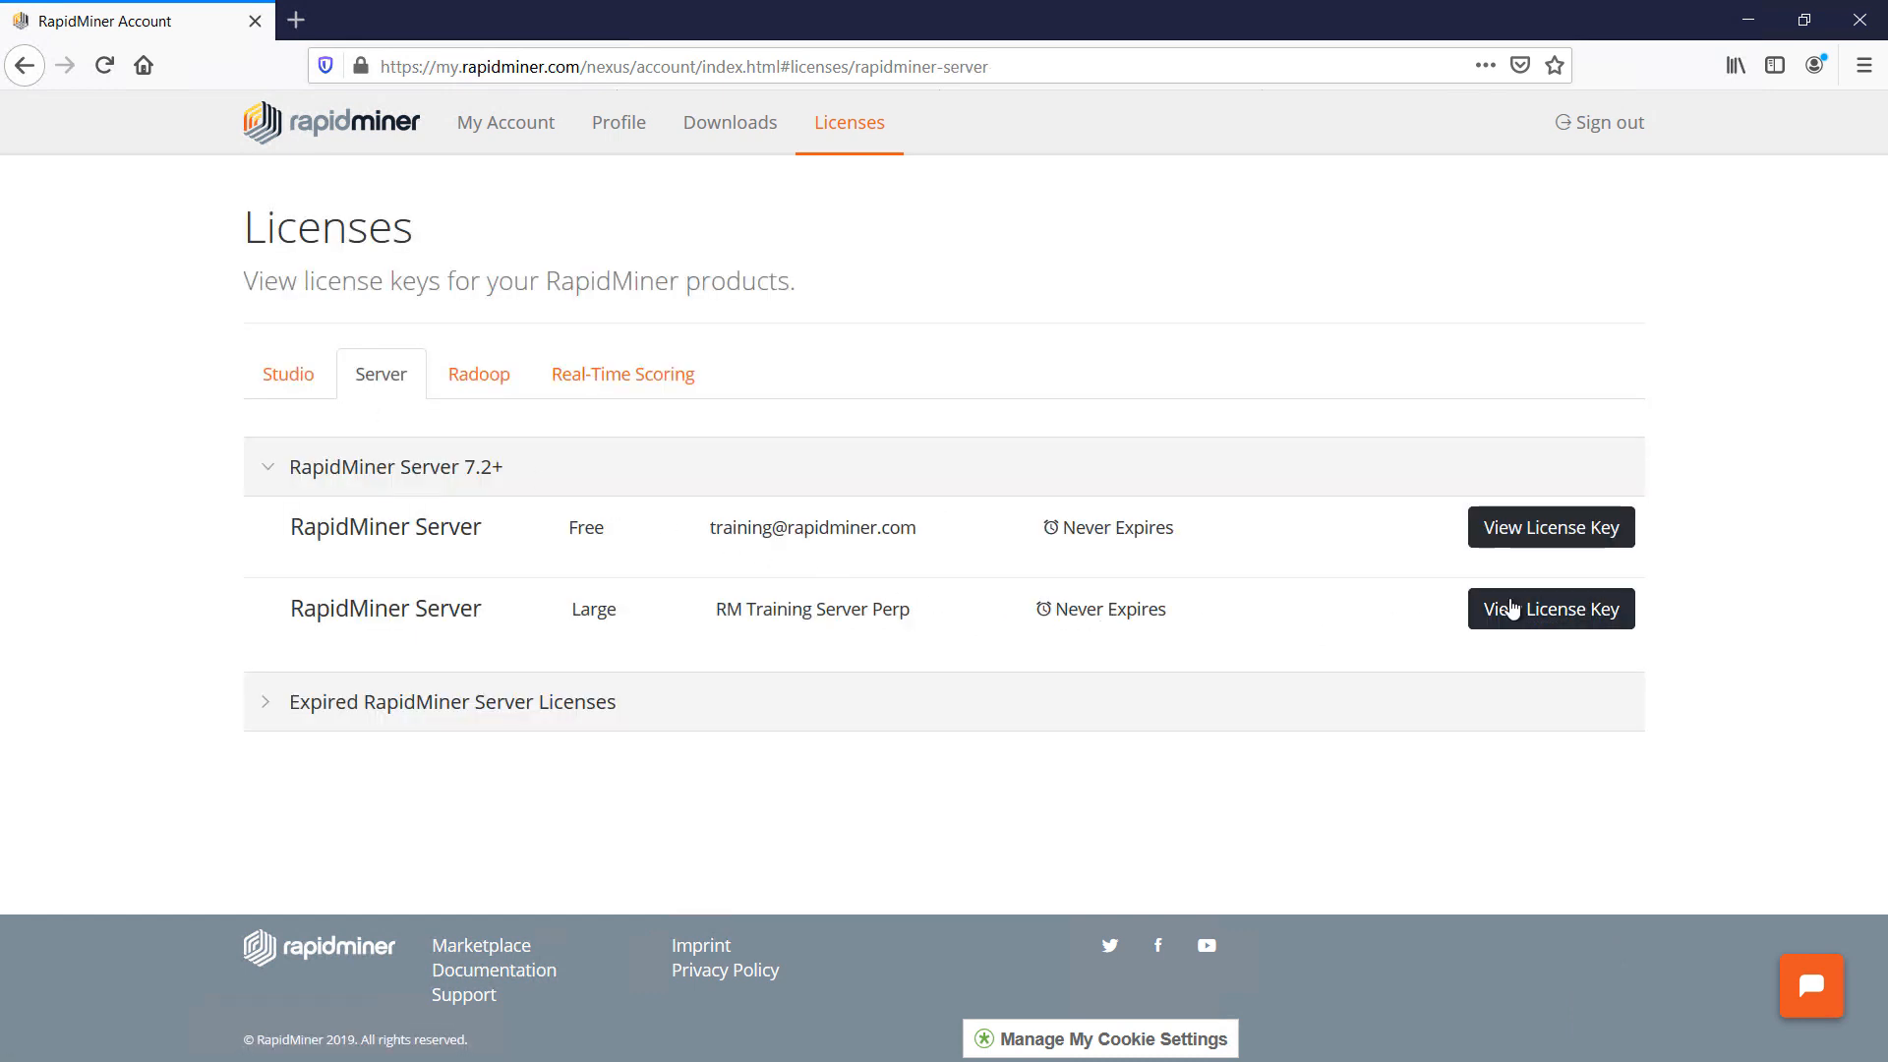
Reveal the Large server license key and copy the whole key to the clipboard.
{"action": "left_click", "coordinate": [1552, 608]}
{"action": "triple_click", "coordinate": [1397, 751]}
{"action": "right_click", "coordinate": [1413, 757]}
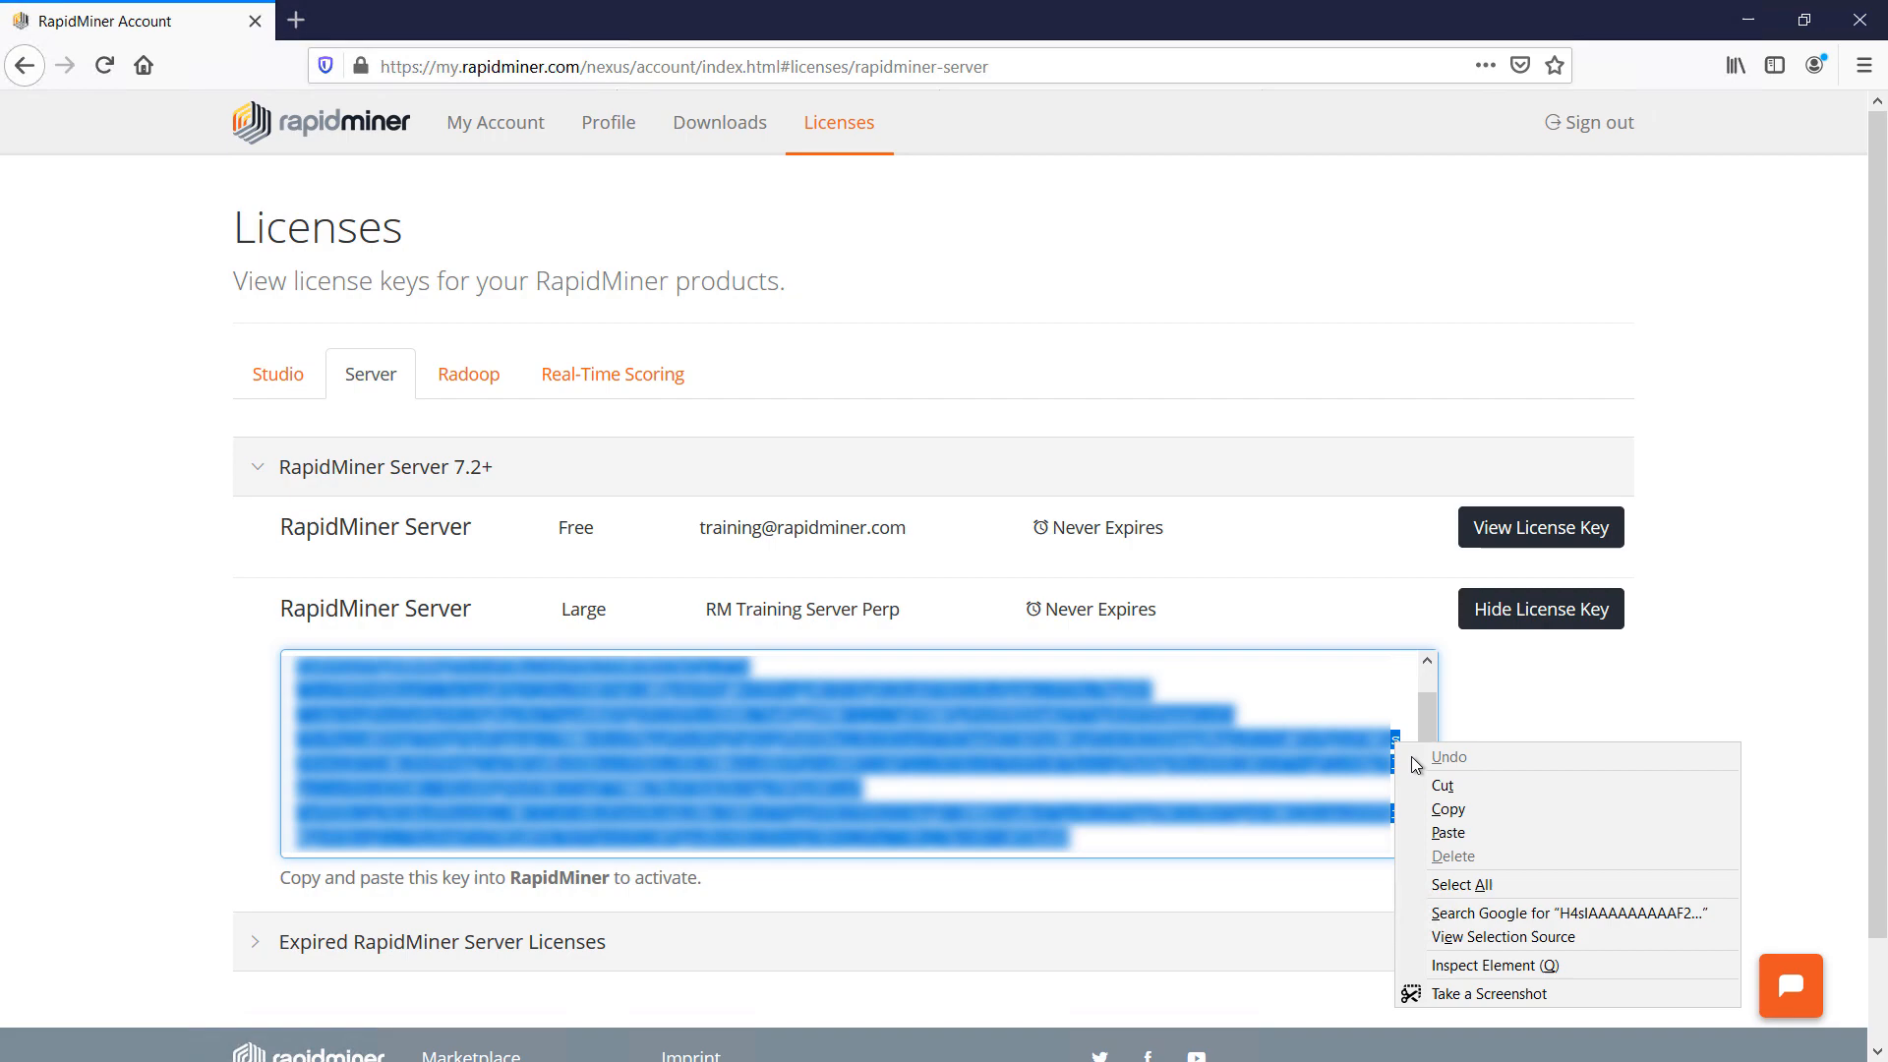
{"action": "left_click", "coordinate": [1452, 786]}
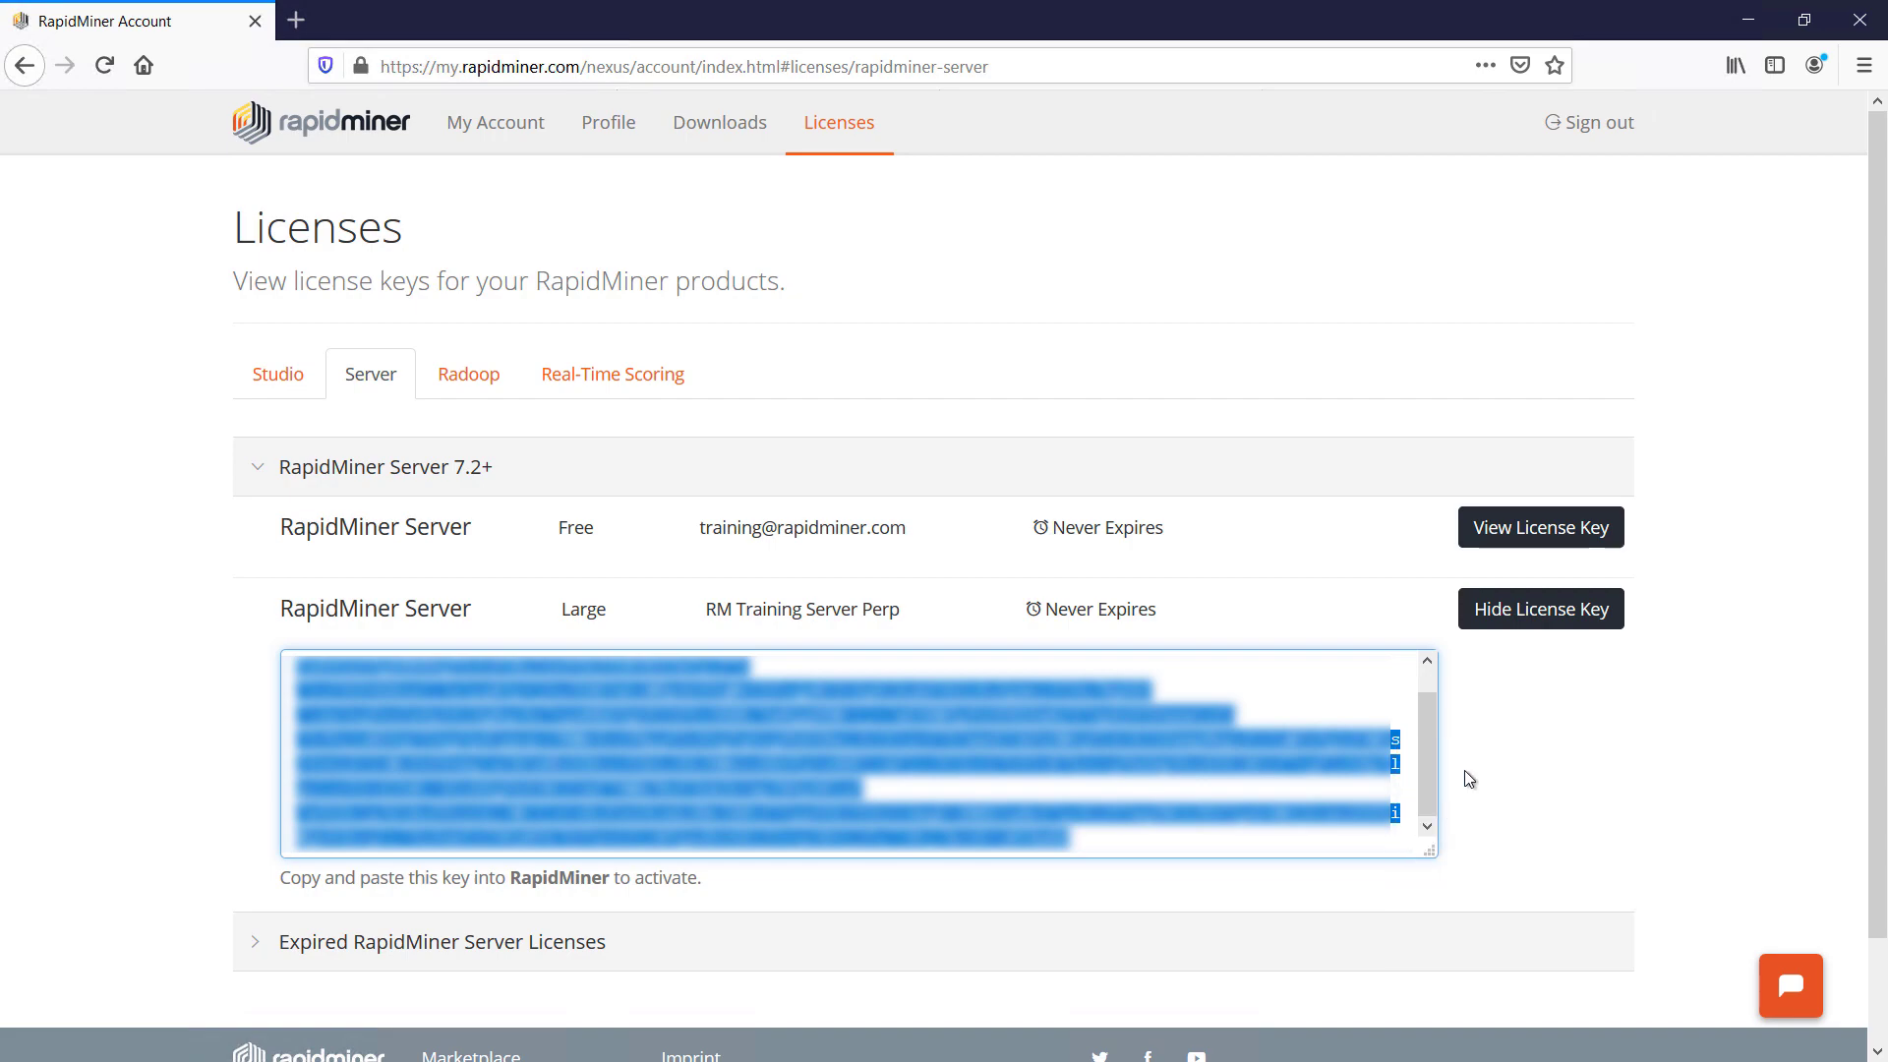
Paste the copied Large license key into the installer and continue to installation locations.
{"action": "left_click", "coordinate": [1748, 19]}
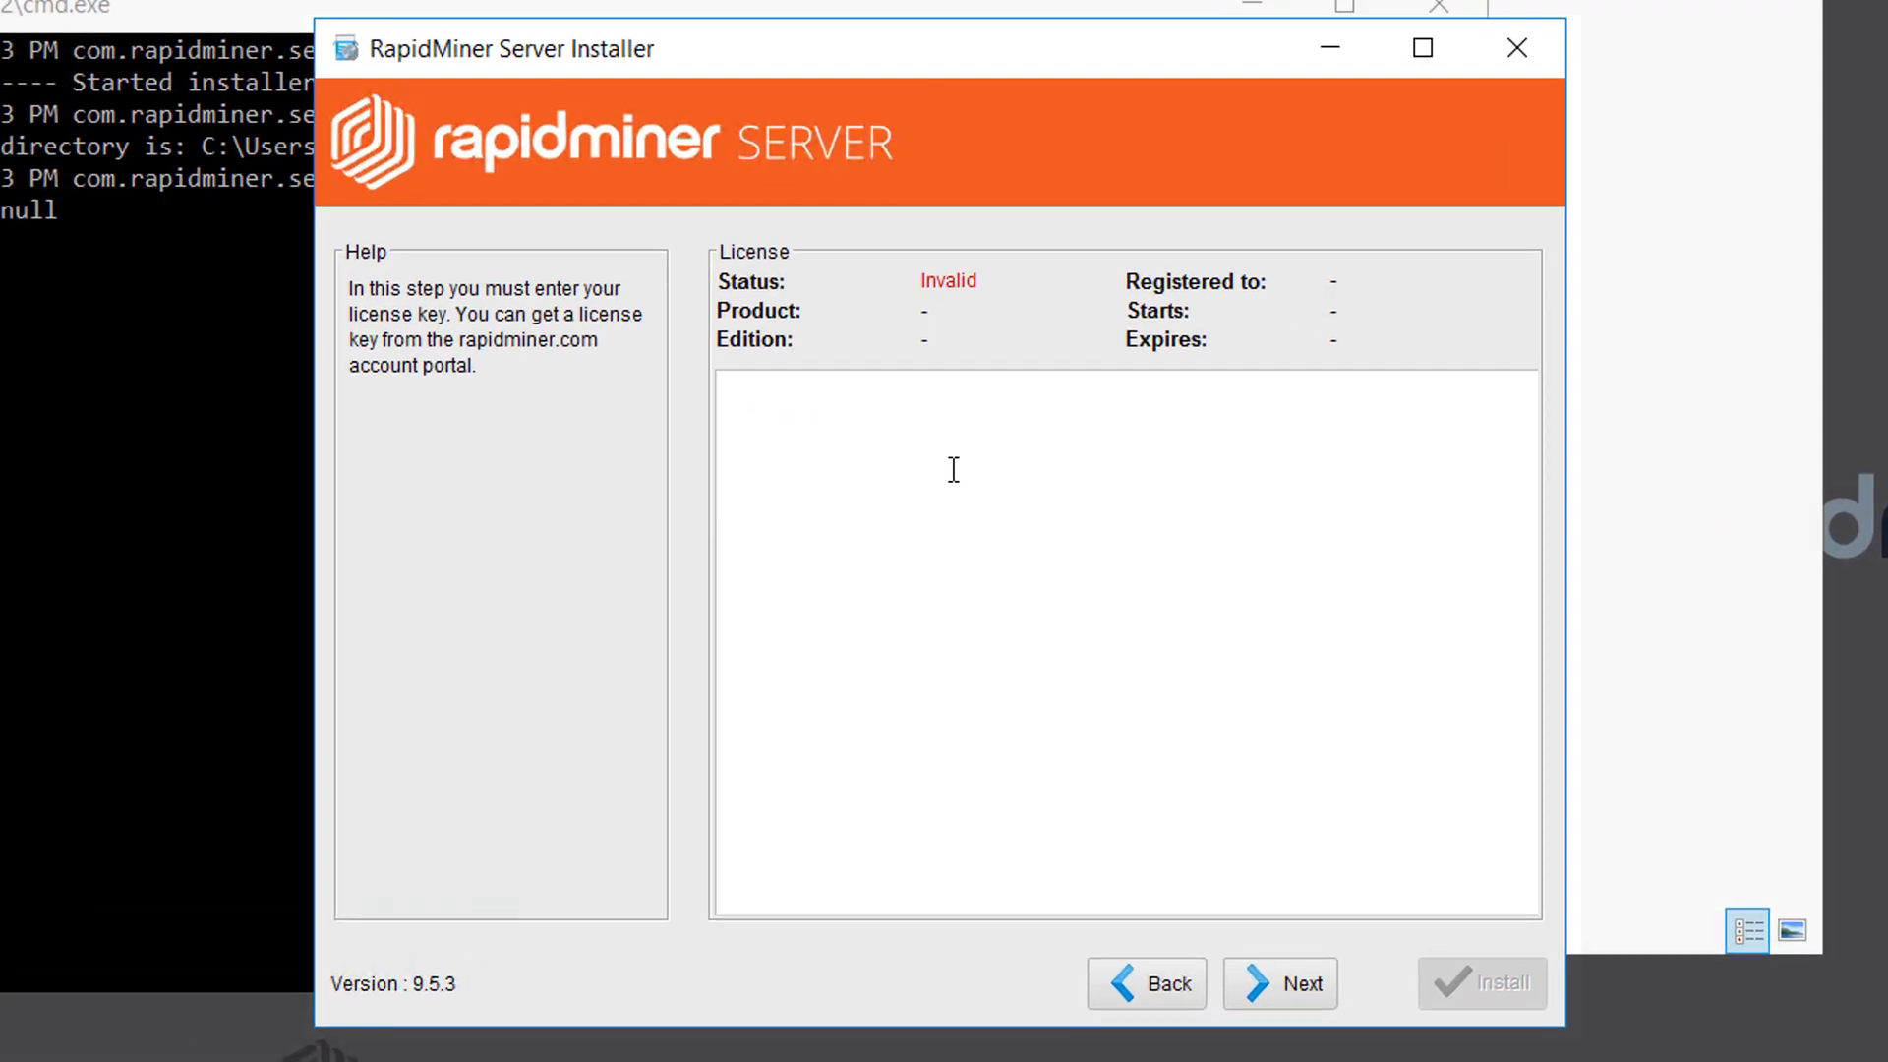
{"action": "right_click", "coordinate": [952, 494]}
{"action": "left_click", "coordinate": [1057, 584]}
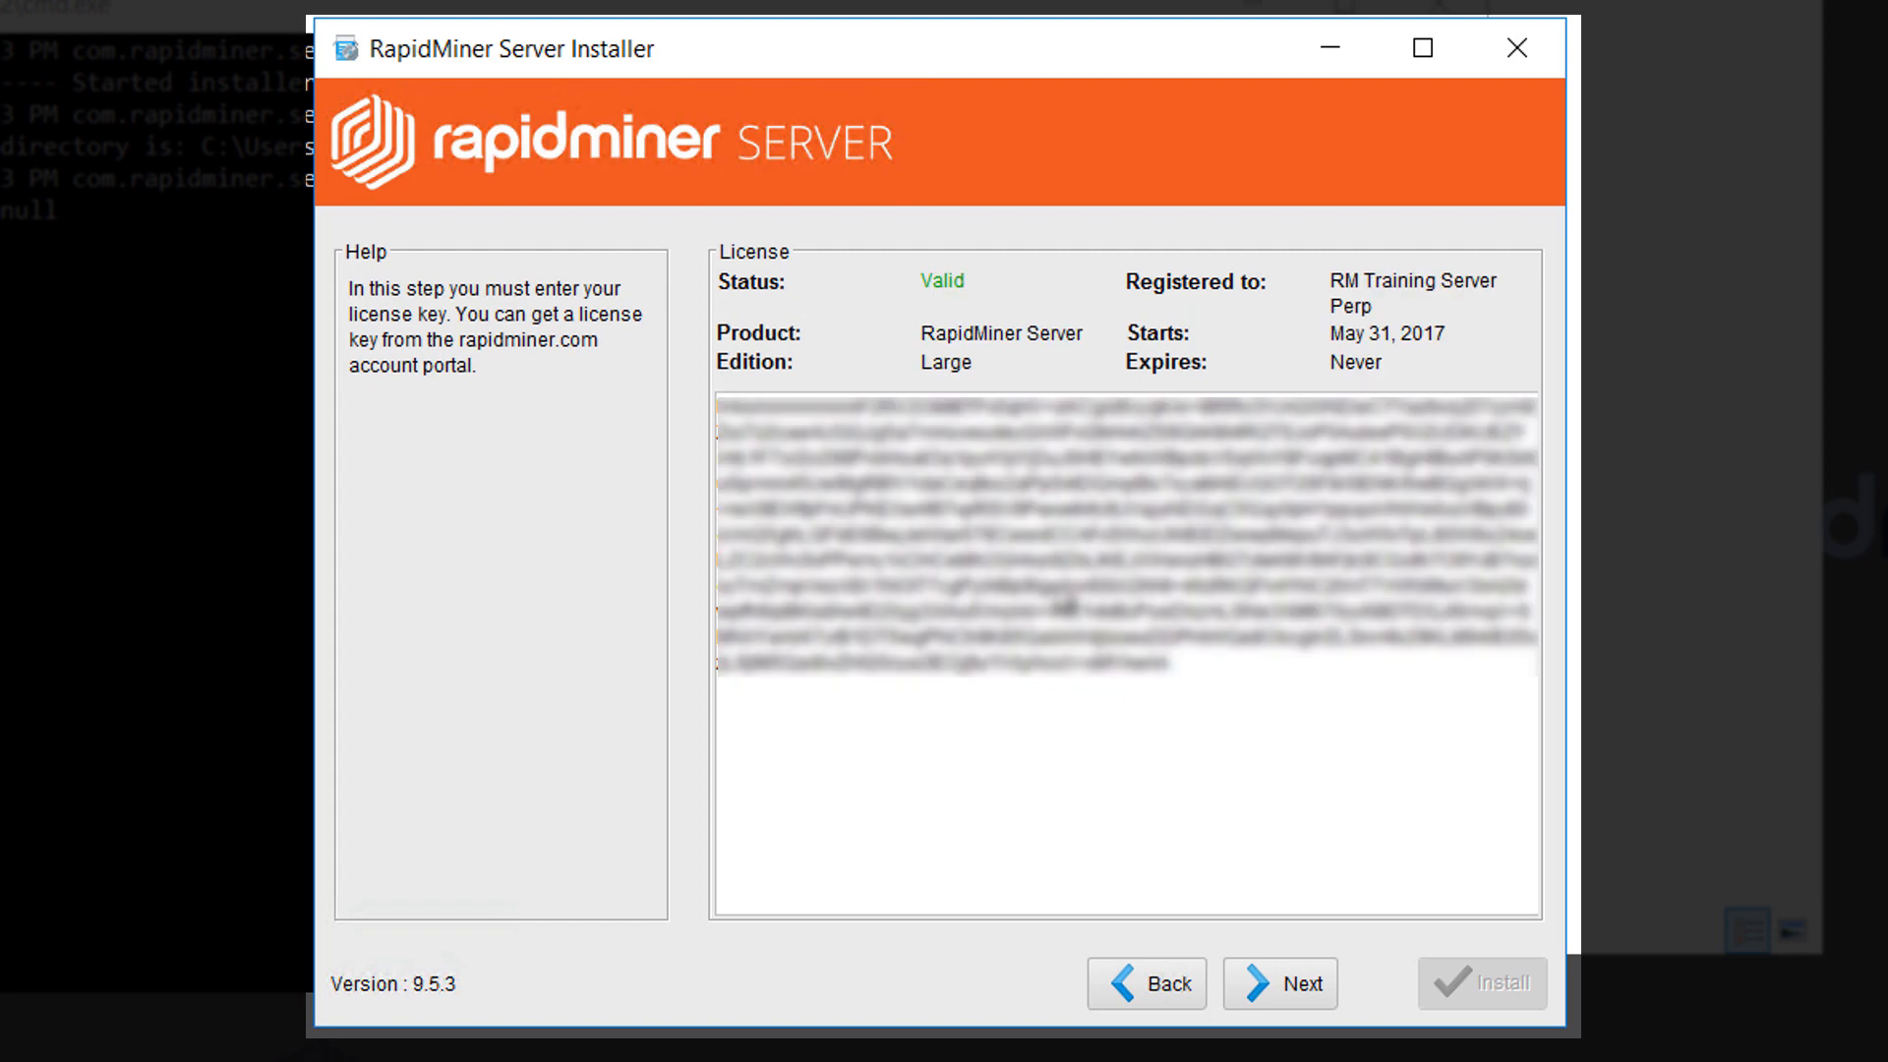
{"action": "left_click", "coordinate": [1282, 983]}
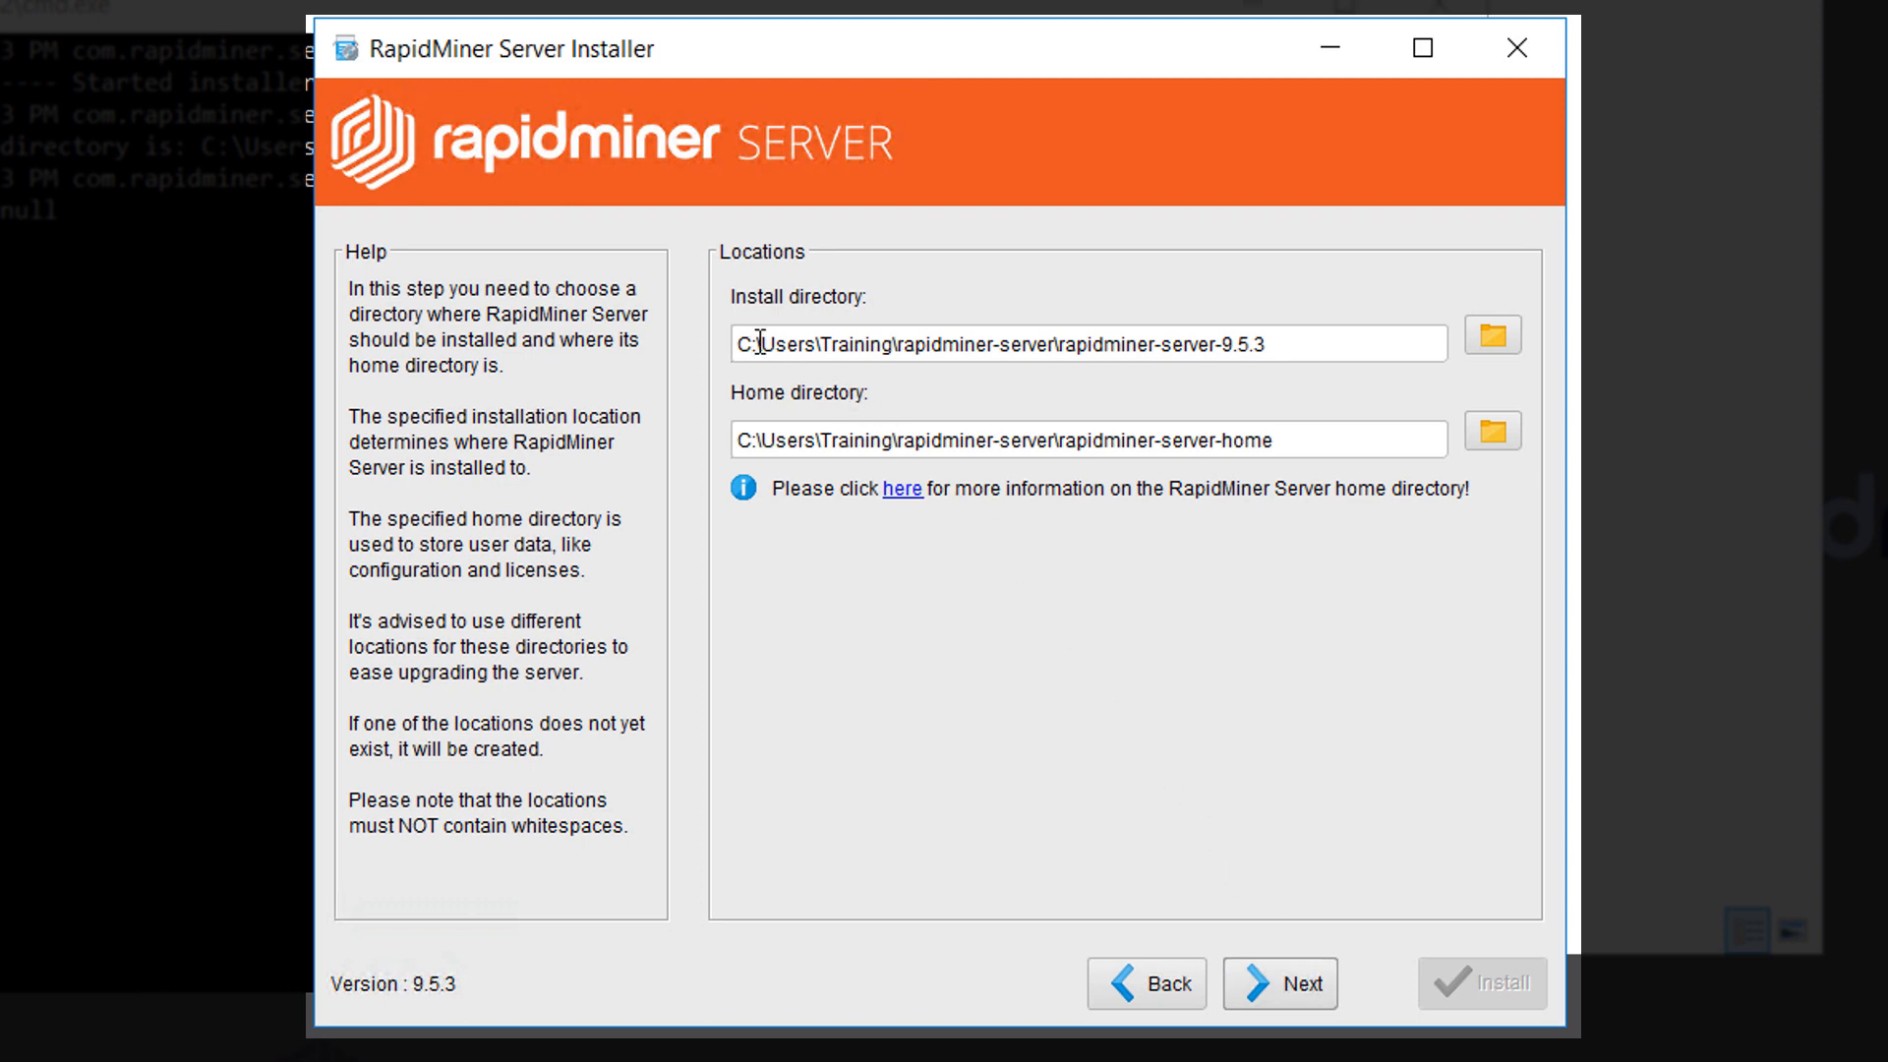
Remove \Users\Training so install and home directories sit under C:\rapidminer-server.
{"action": "left_click_drag", "start_coordinate": [758, 343], "coordinate": [898, 344]}
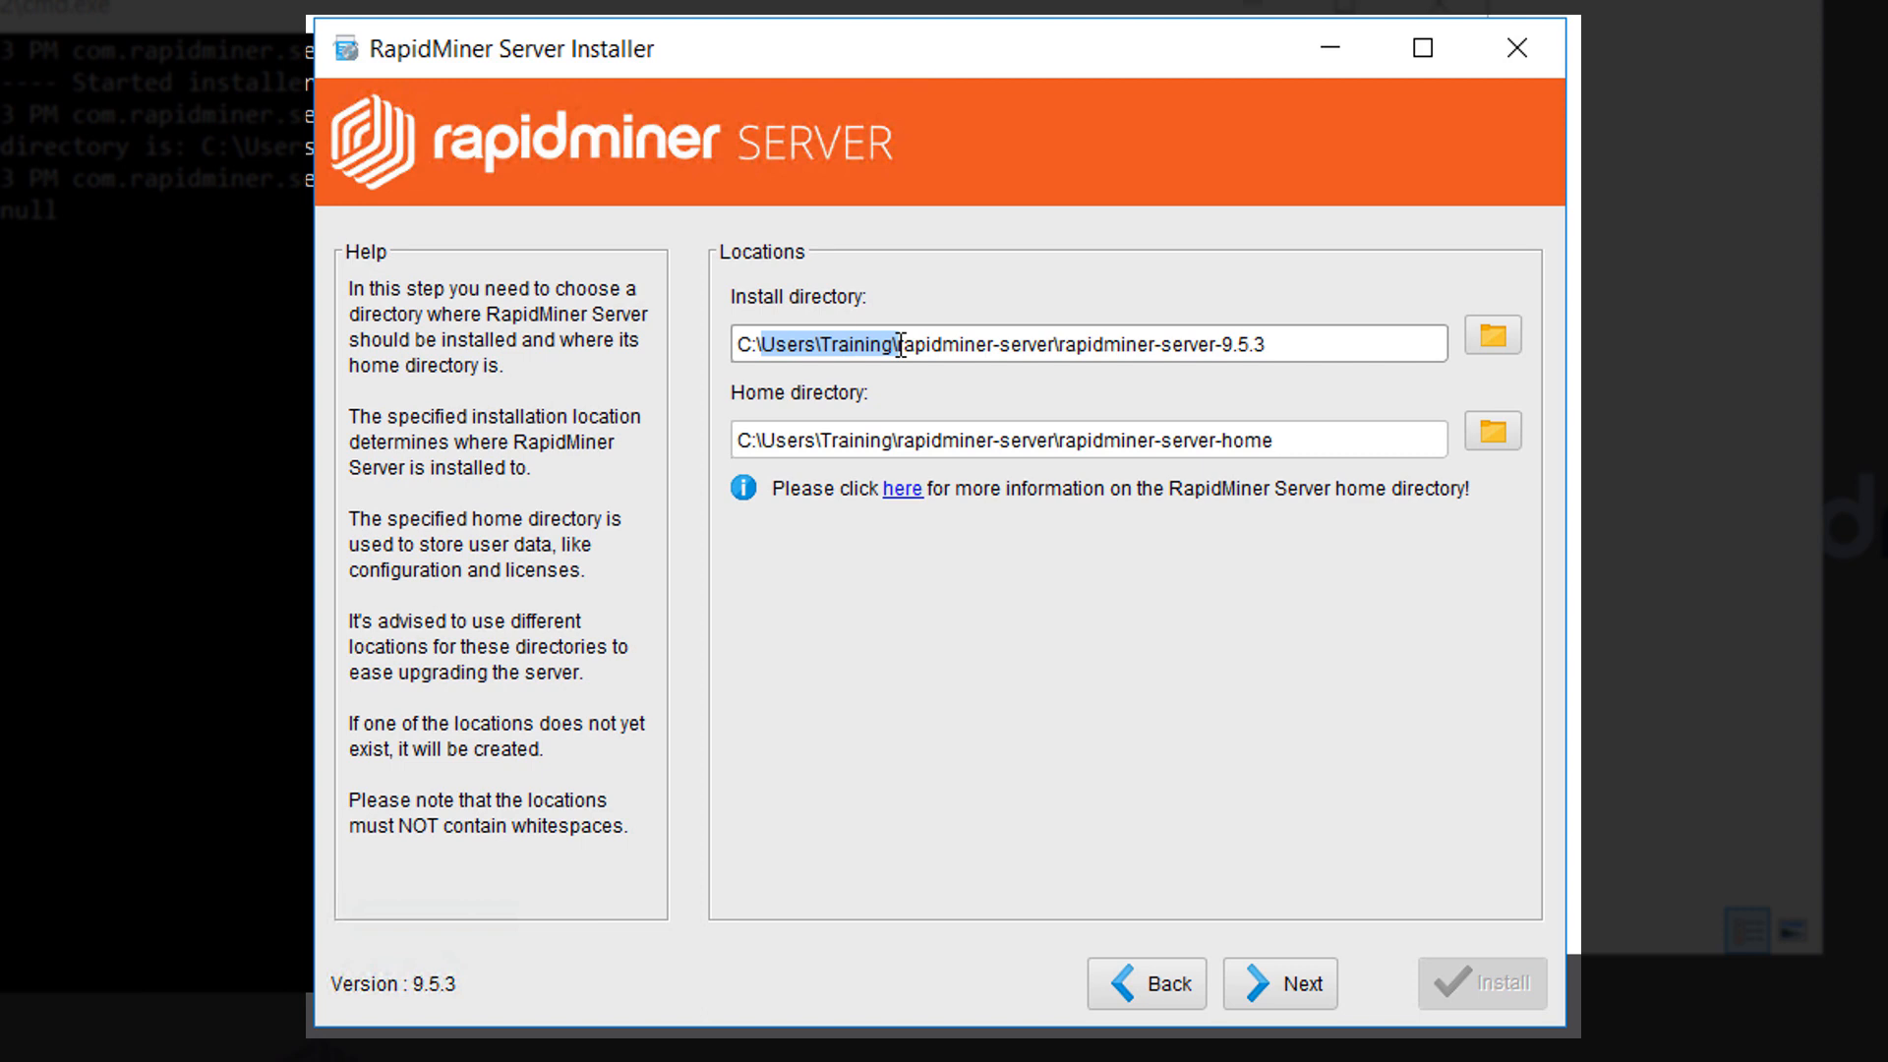
{"action": "key", "text": "Delete"}
{"action": "left_click_drag", "start_coordinate": [758, 440], "coordinate": [891, 440]}
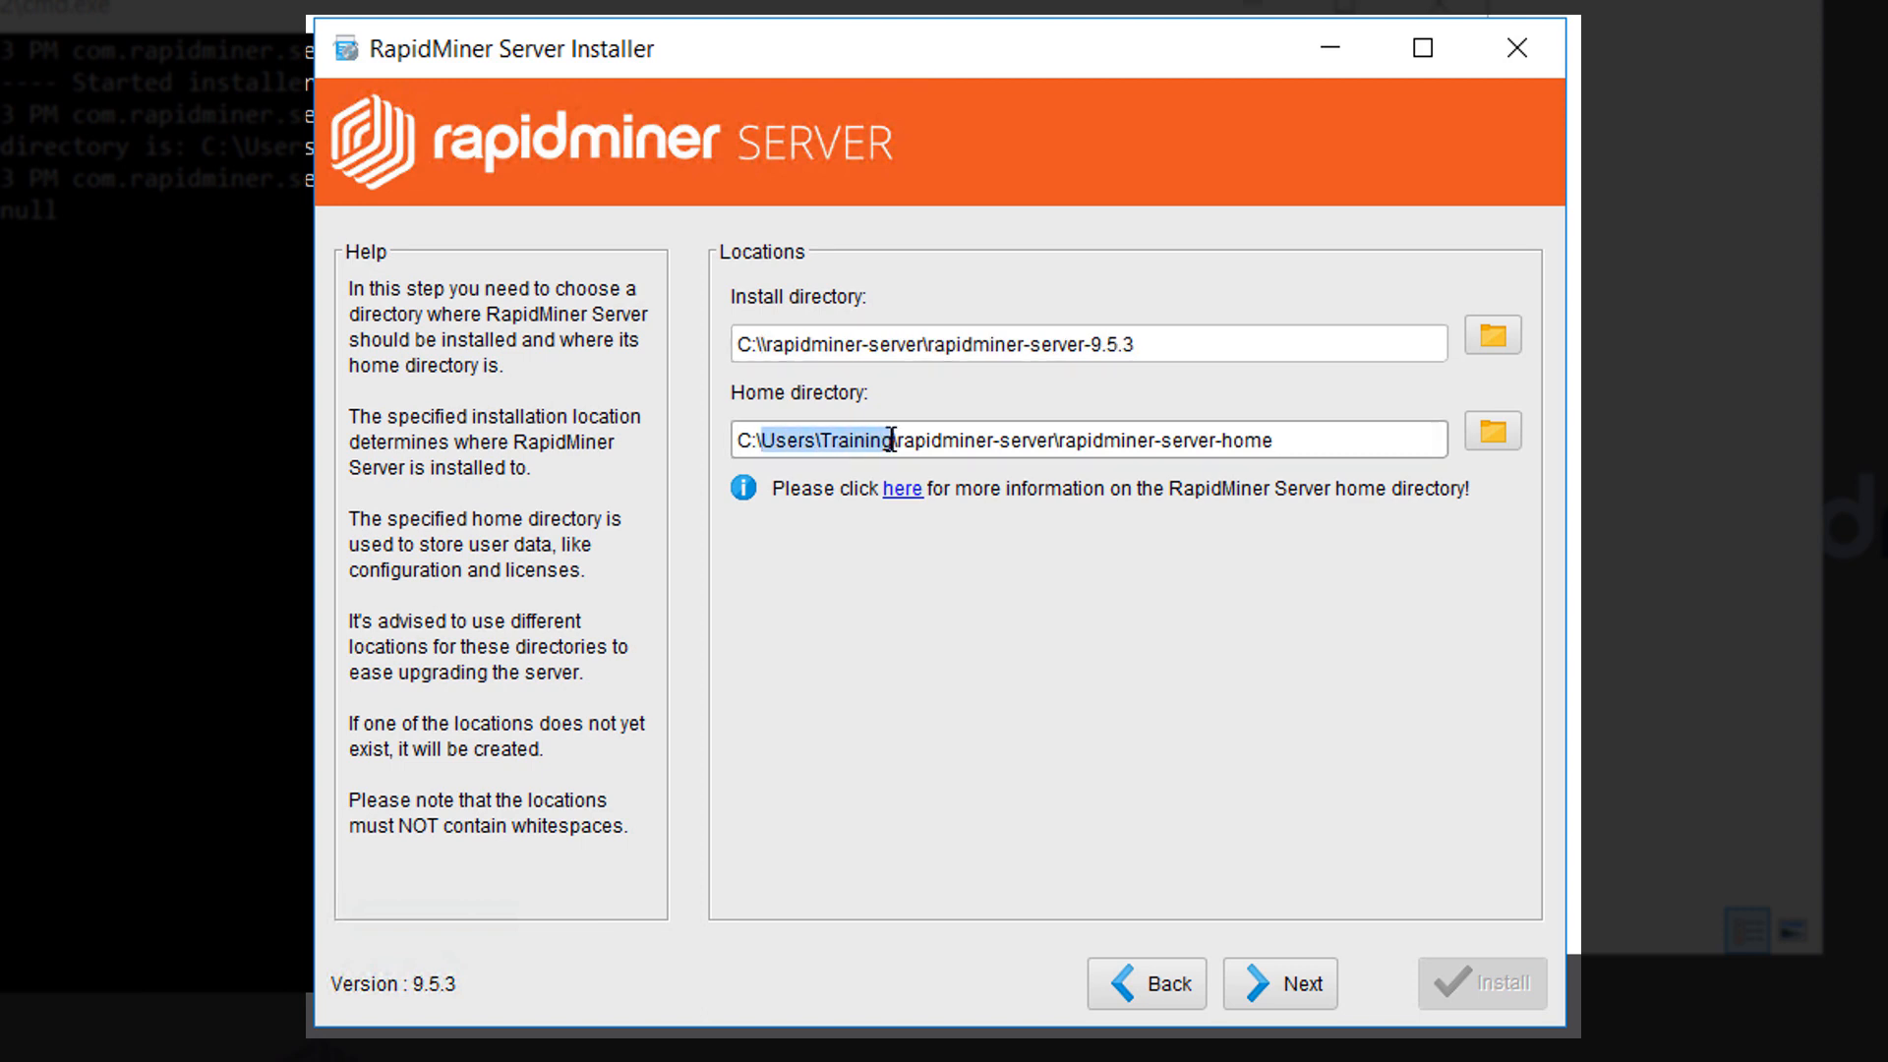
{"action": "key", "text": "Delete"}
{"action": "left_click", "coordinate": [767, 343]}
{"action": "left_click", "coordinate": [760, 440]}
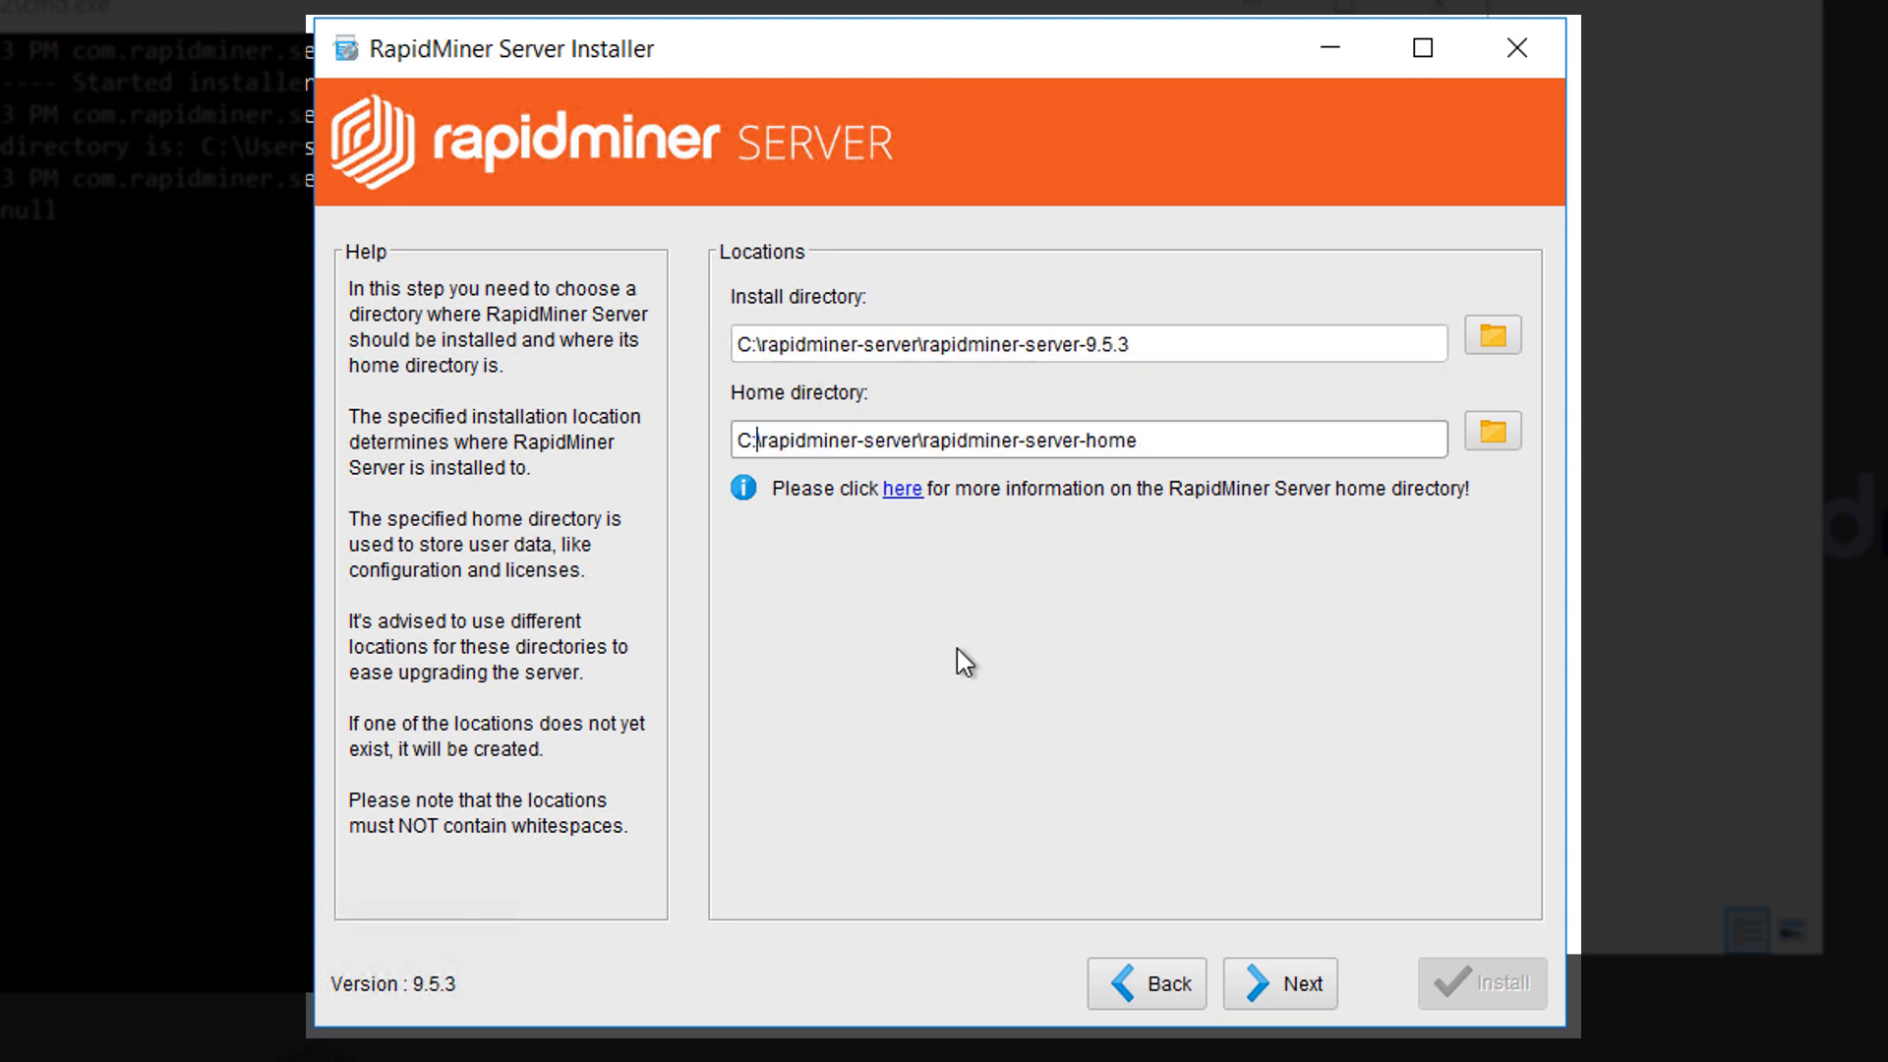
Reach Server Settings and select the web interface port 8080 for replacement with 8888.
{"action": "left_click", "coordinate": [1273, 984]}
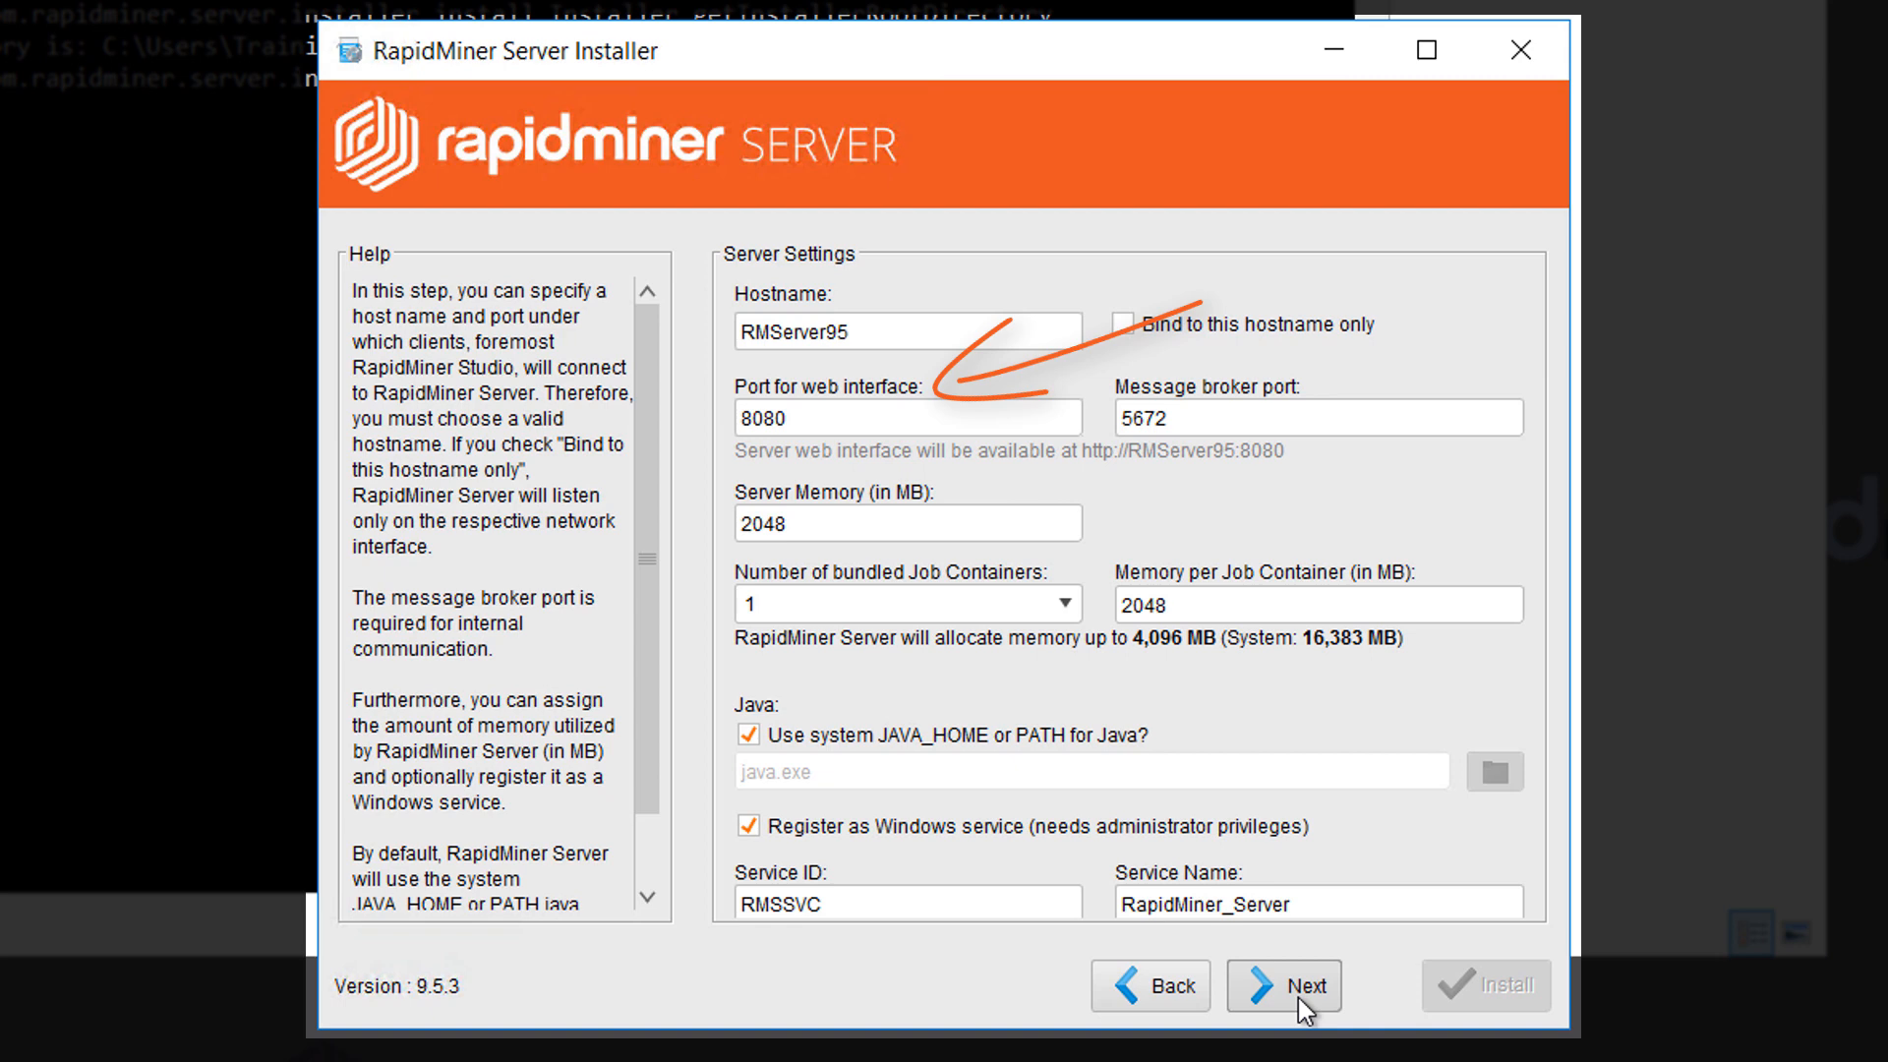
{"action": "left_click_drag", "start_coordinate": [827, 419], "coordinate": [735, 422]}
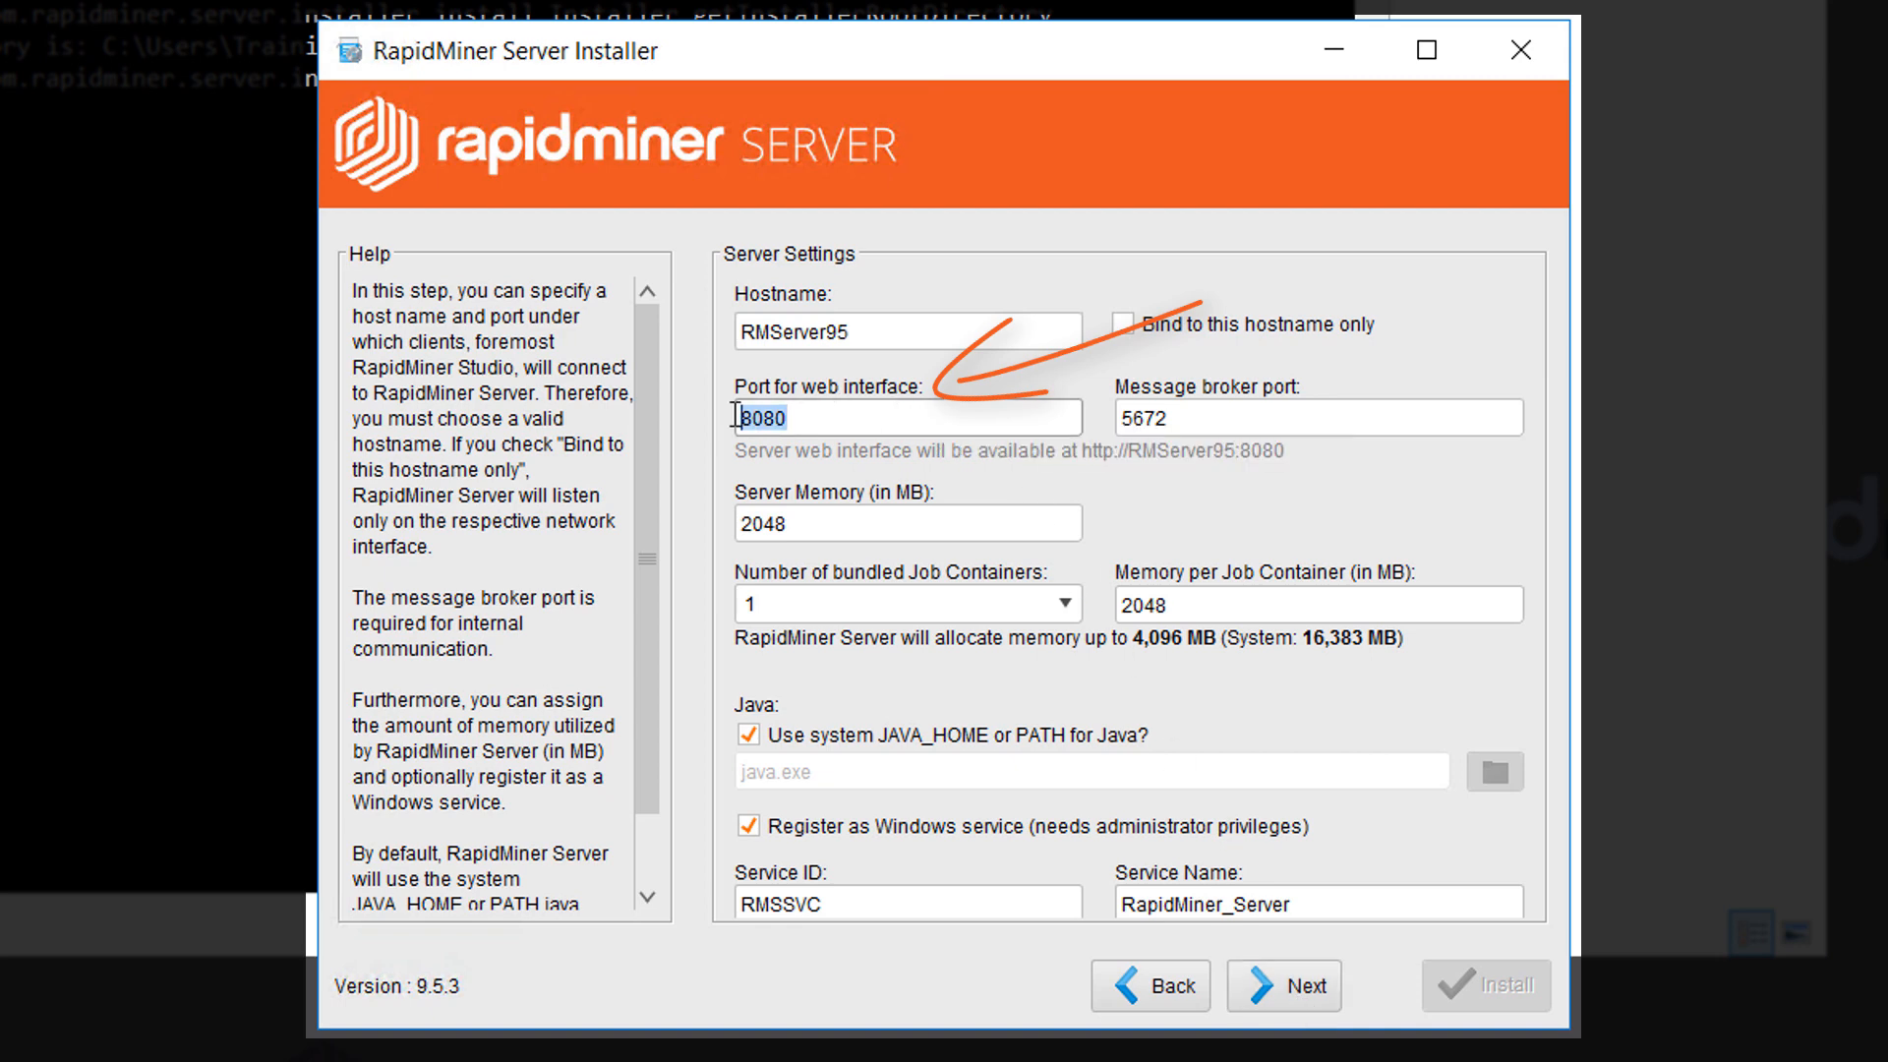
{"action": "type", "text": "8888"}
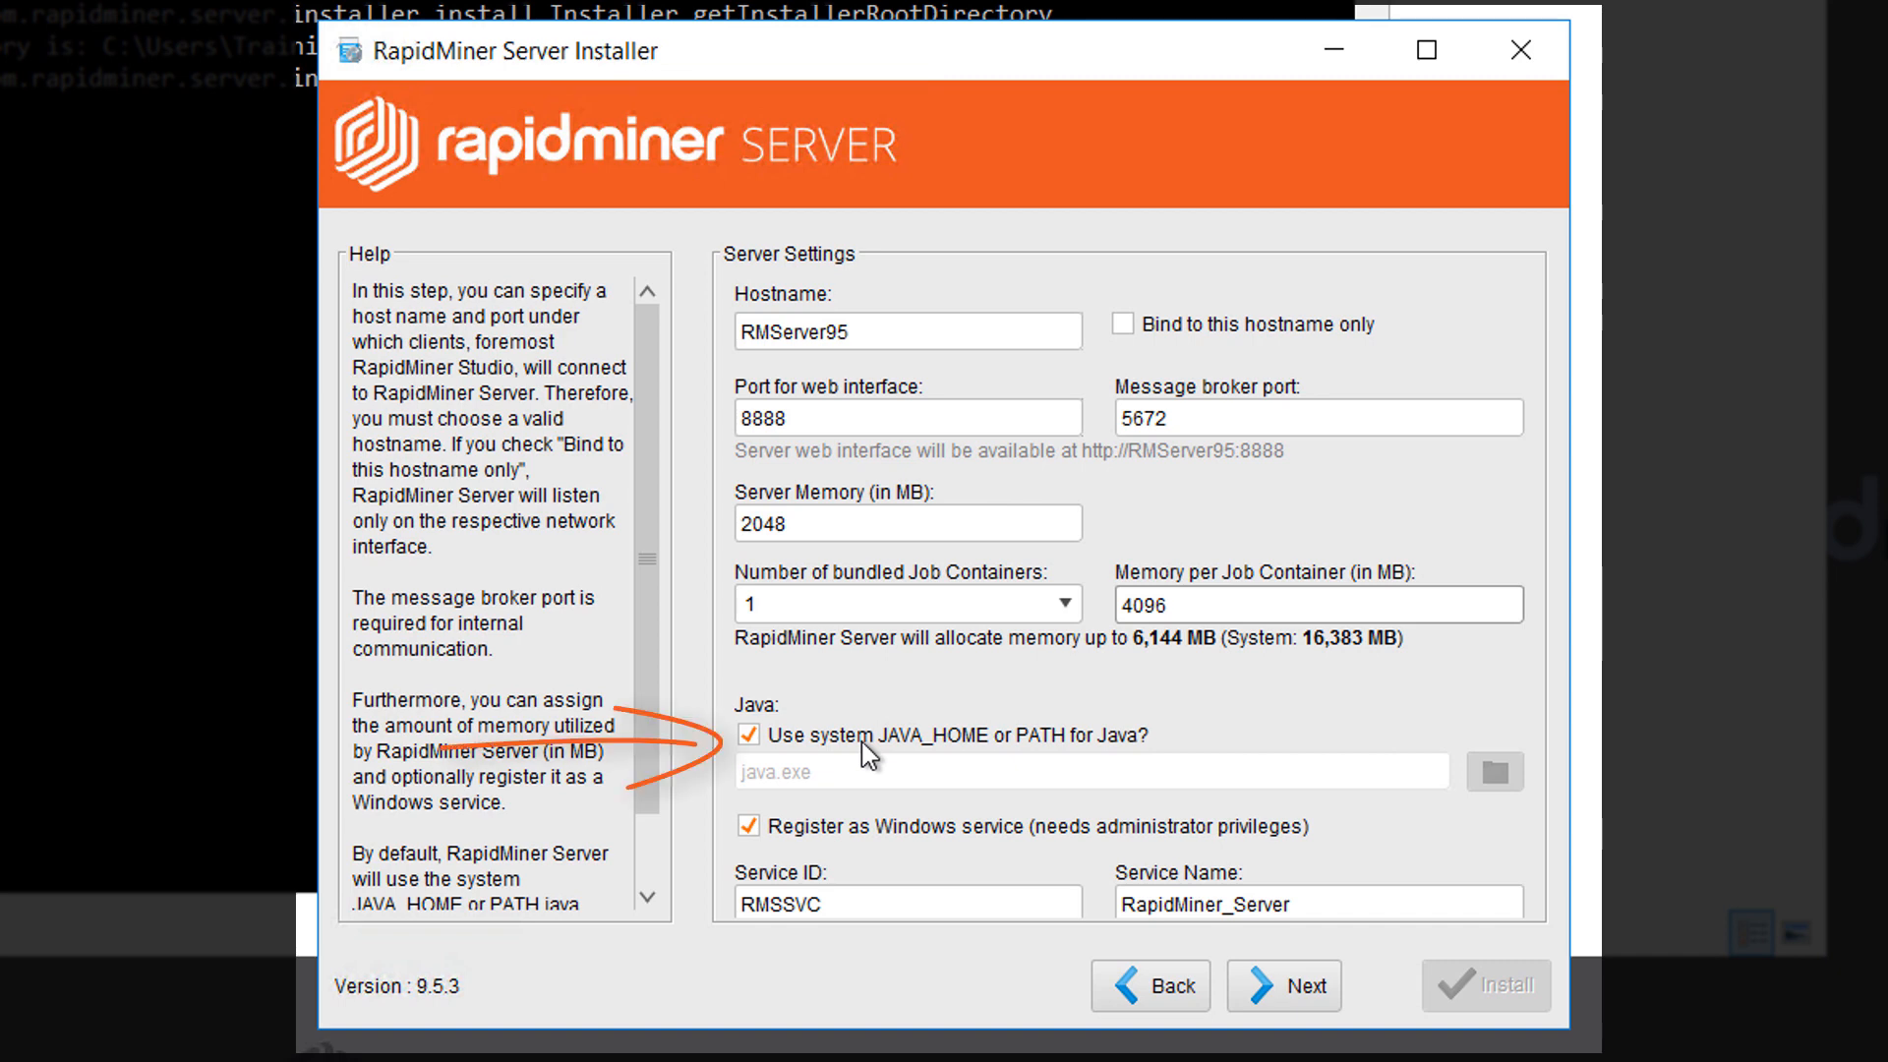
Untick Use system JAVA_HOME and choose C:\Program Files\Java\jdk1.8.0_231 as the Java location.
{"action": "left_click", "coordinate": [861, 742]}
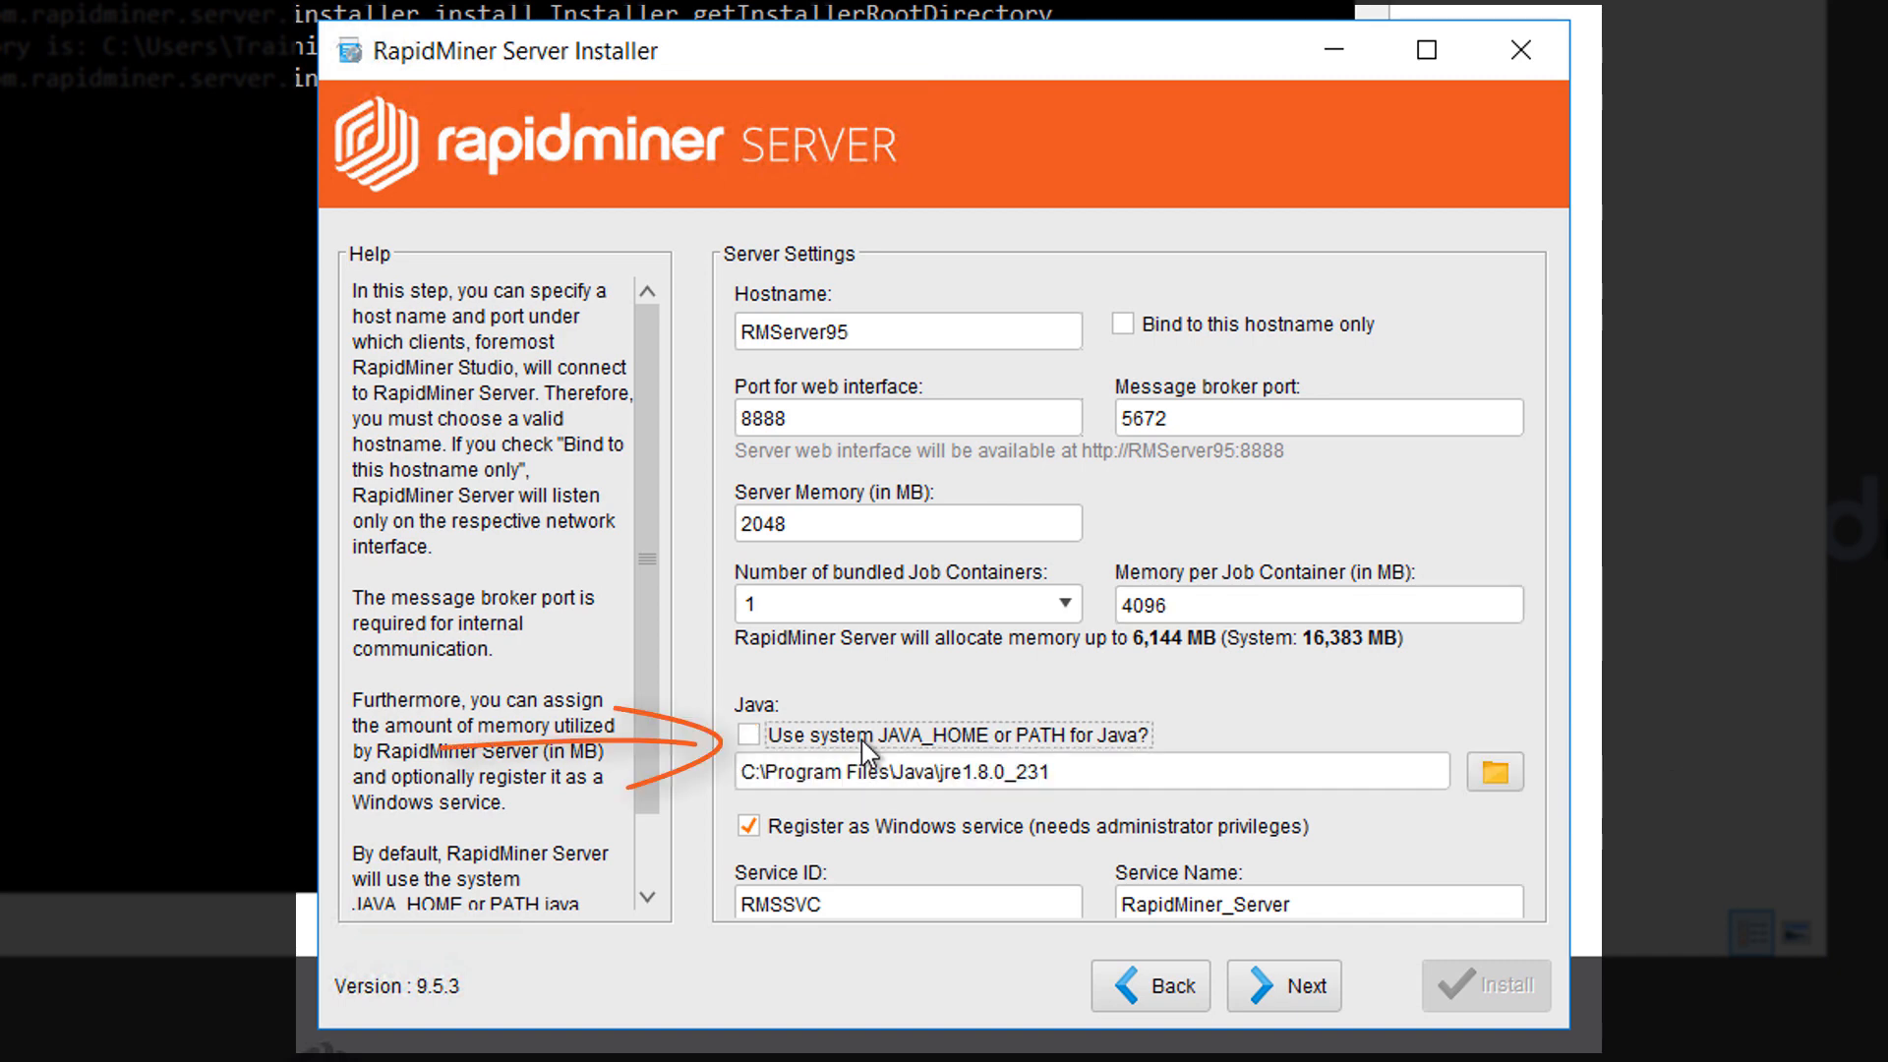
{"action": "left_click", "coordinate": [1482, 770]}
{"action": "left_click", "coordinate": [1174, 304]}
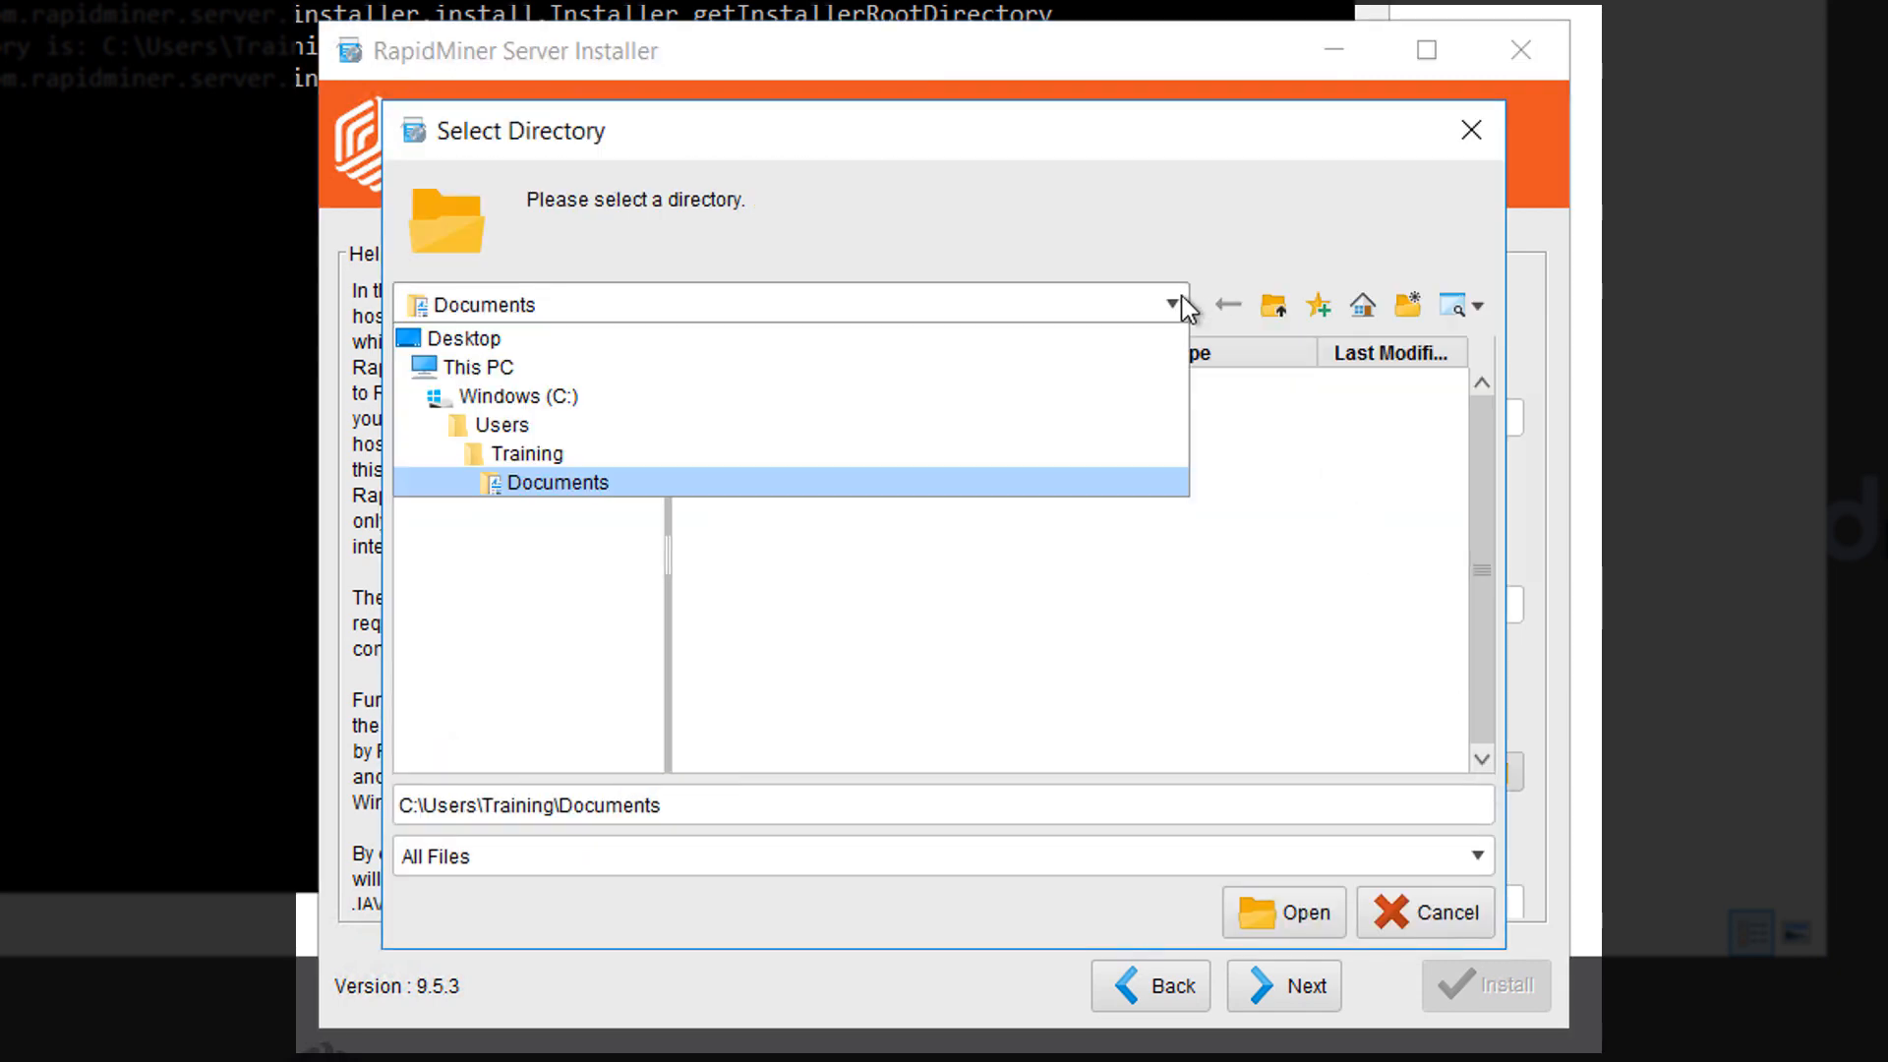
{"action": "left_click", "coordinate": [632, 399]}
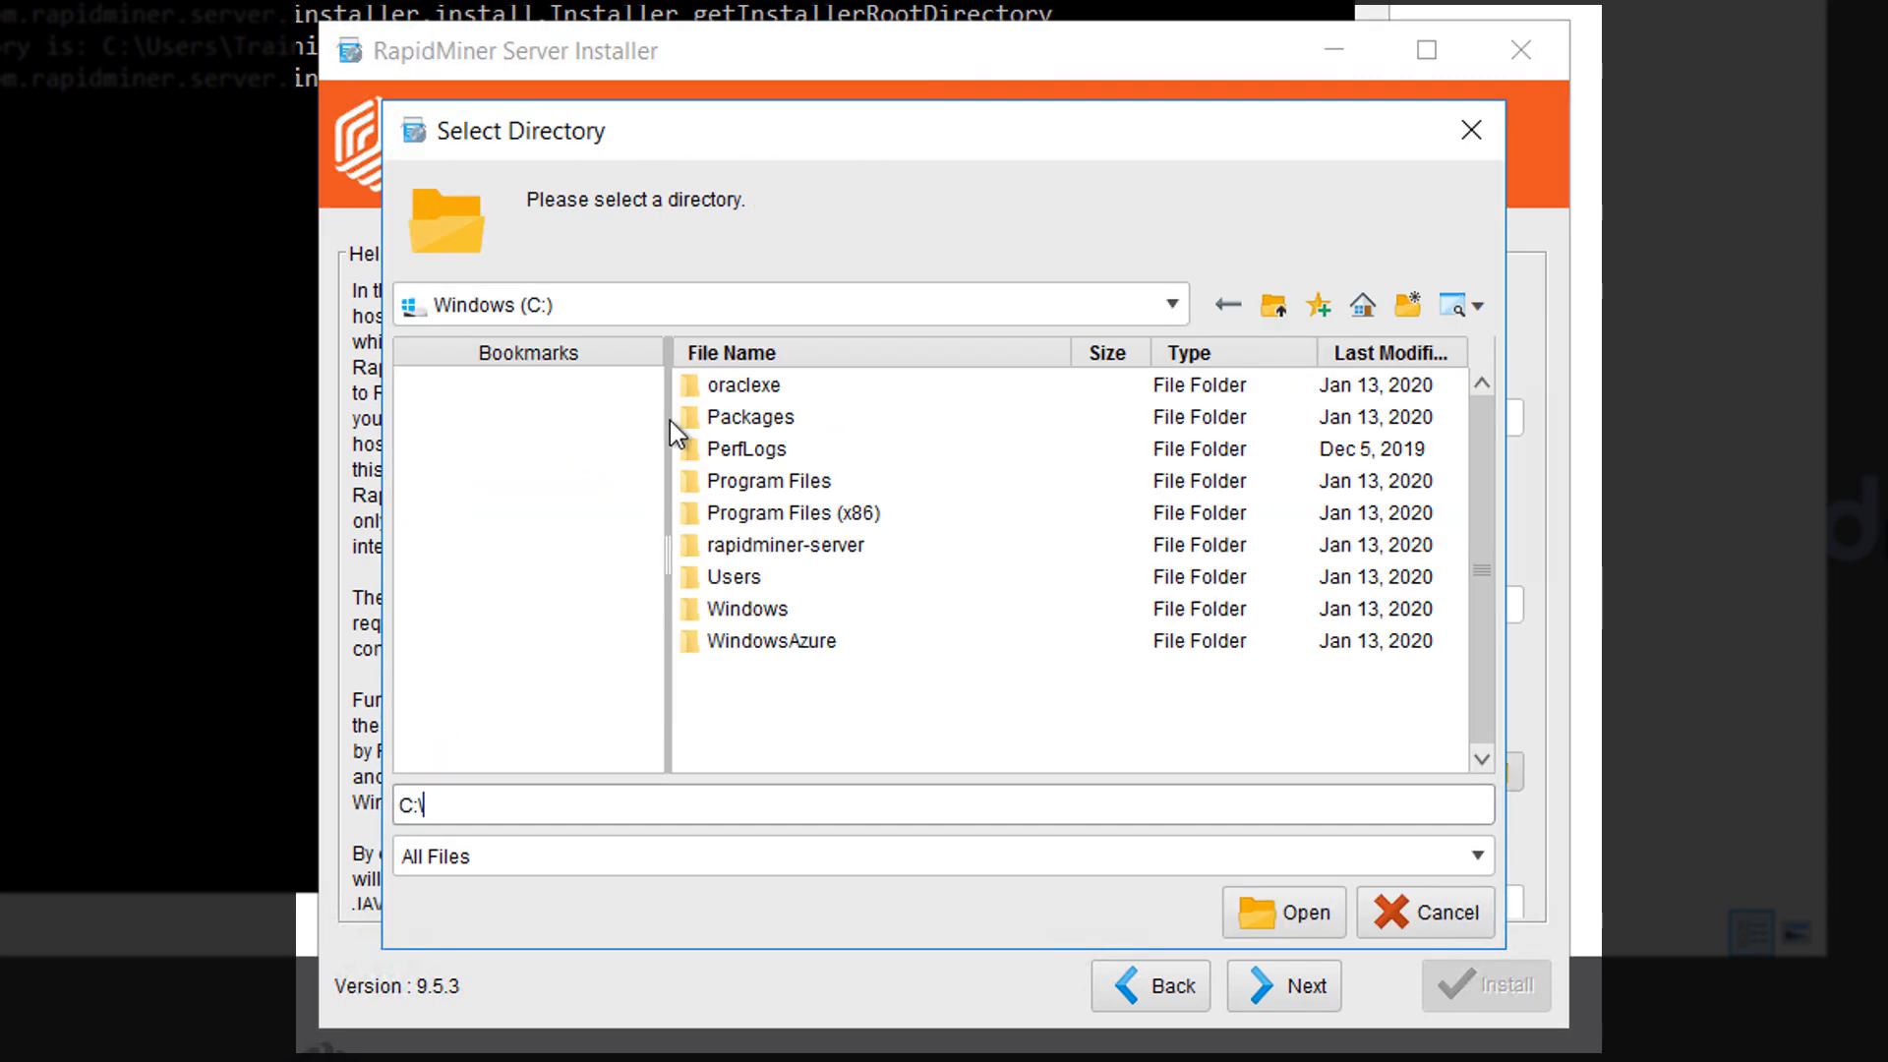
{"action": "left_click", "coordinate": [773, 481]}
{"action": "double_click", "coordinate": [774, 481]}
{"action": "double_click", "coordinate": [742, 446]}
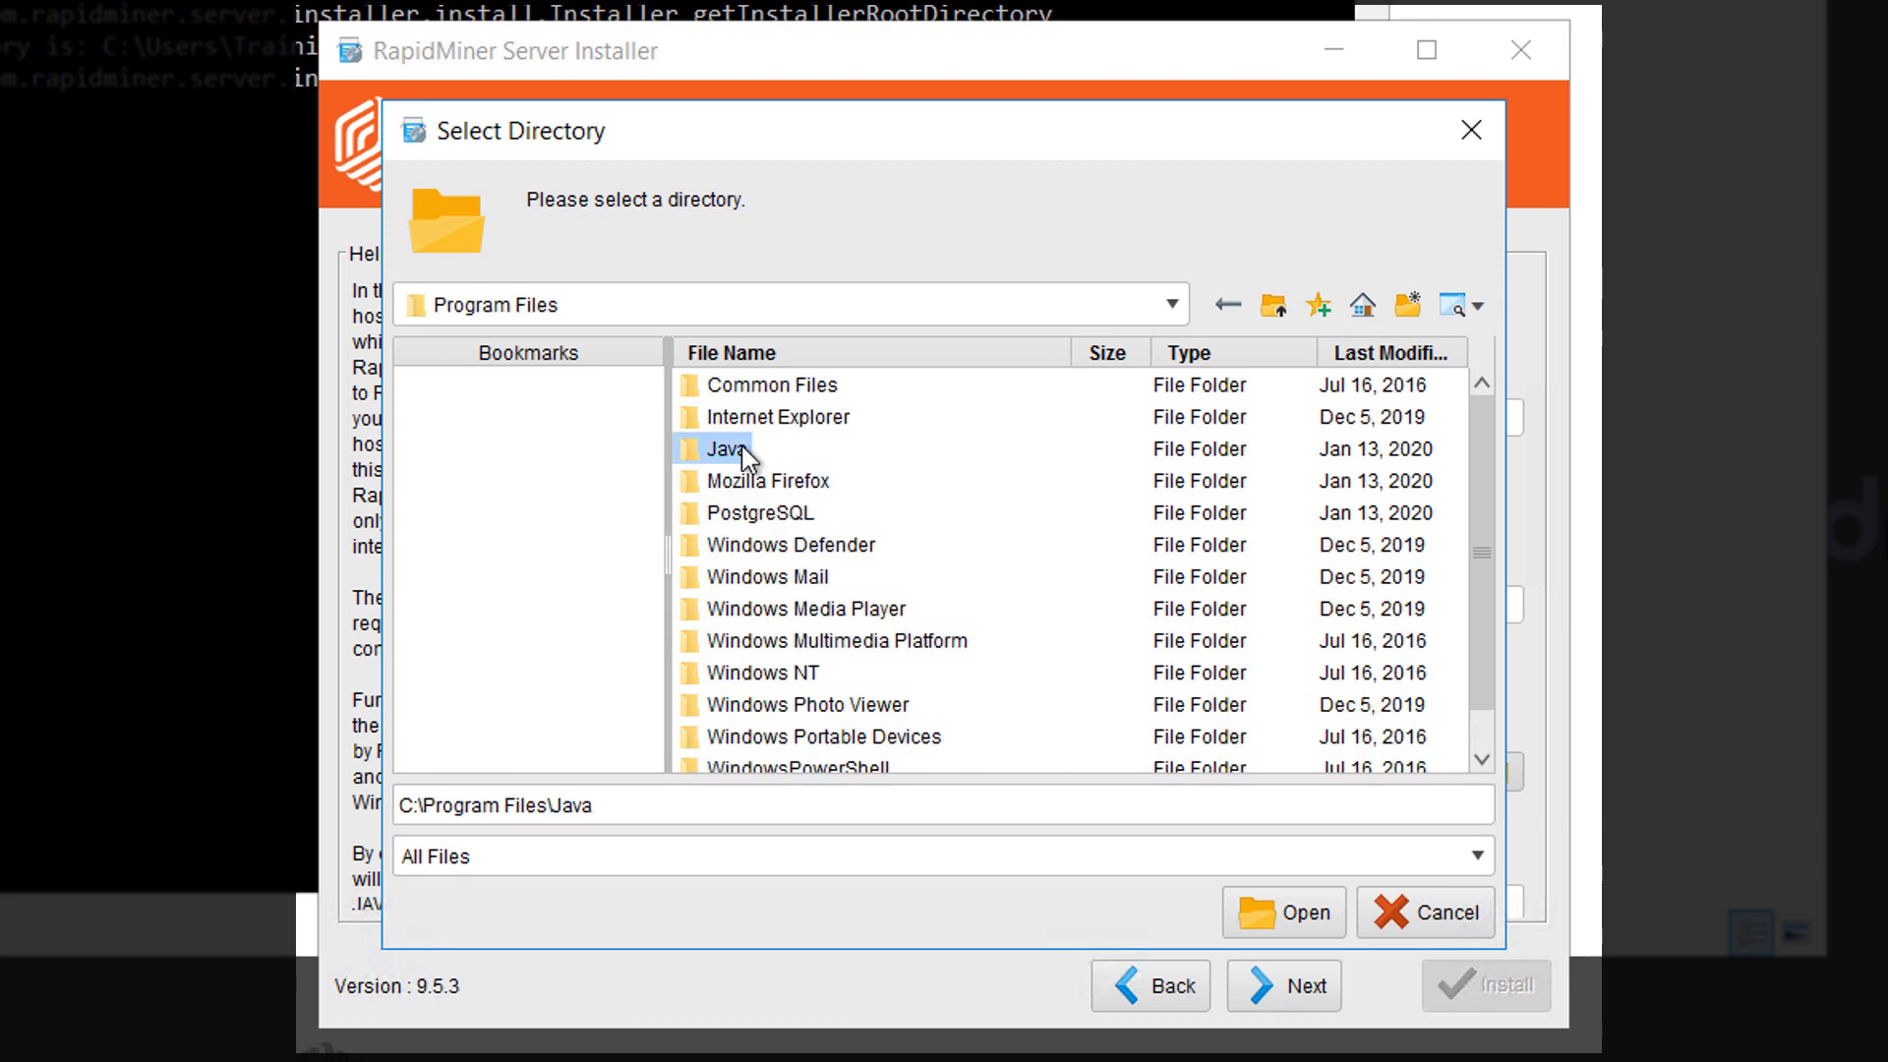
{"action": "left_click", "coordinate": [747, 386]}
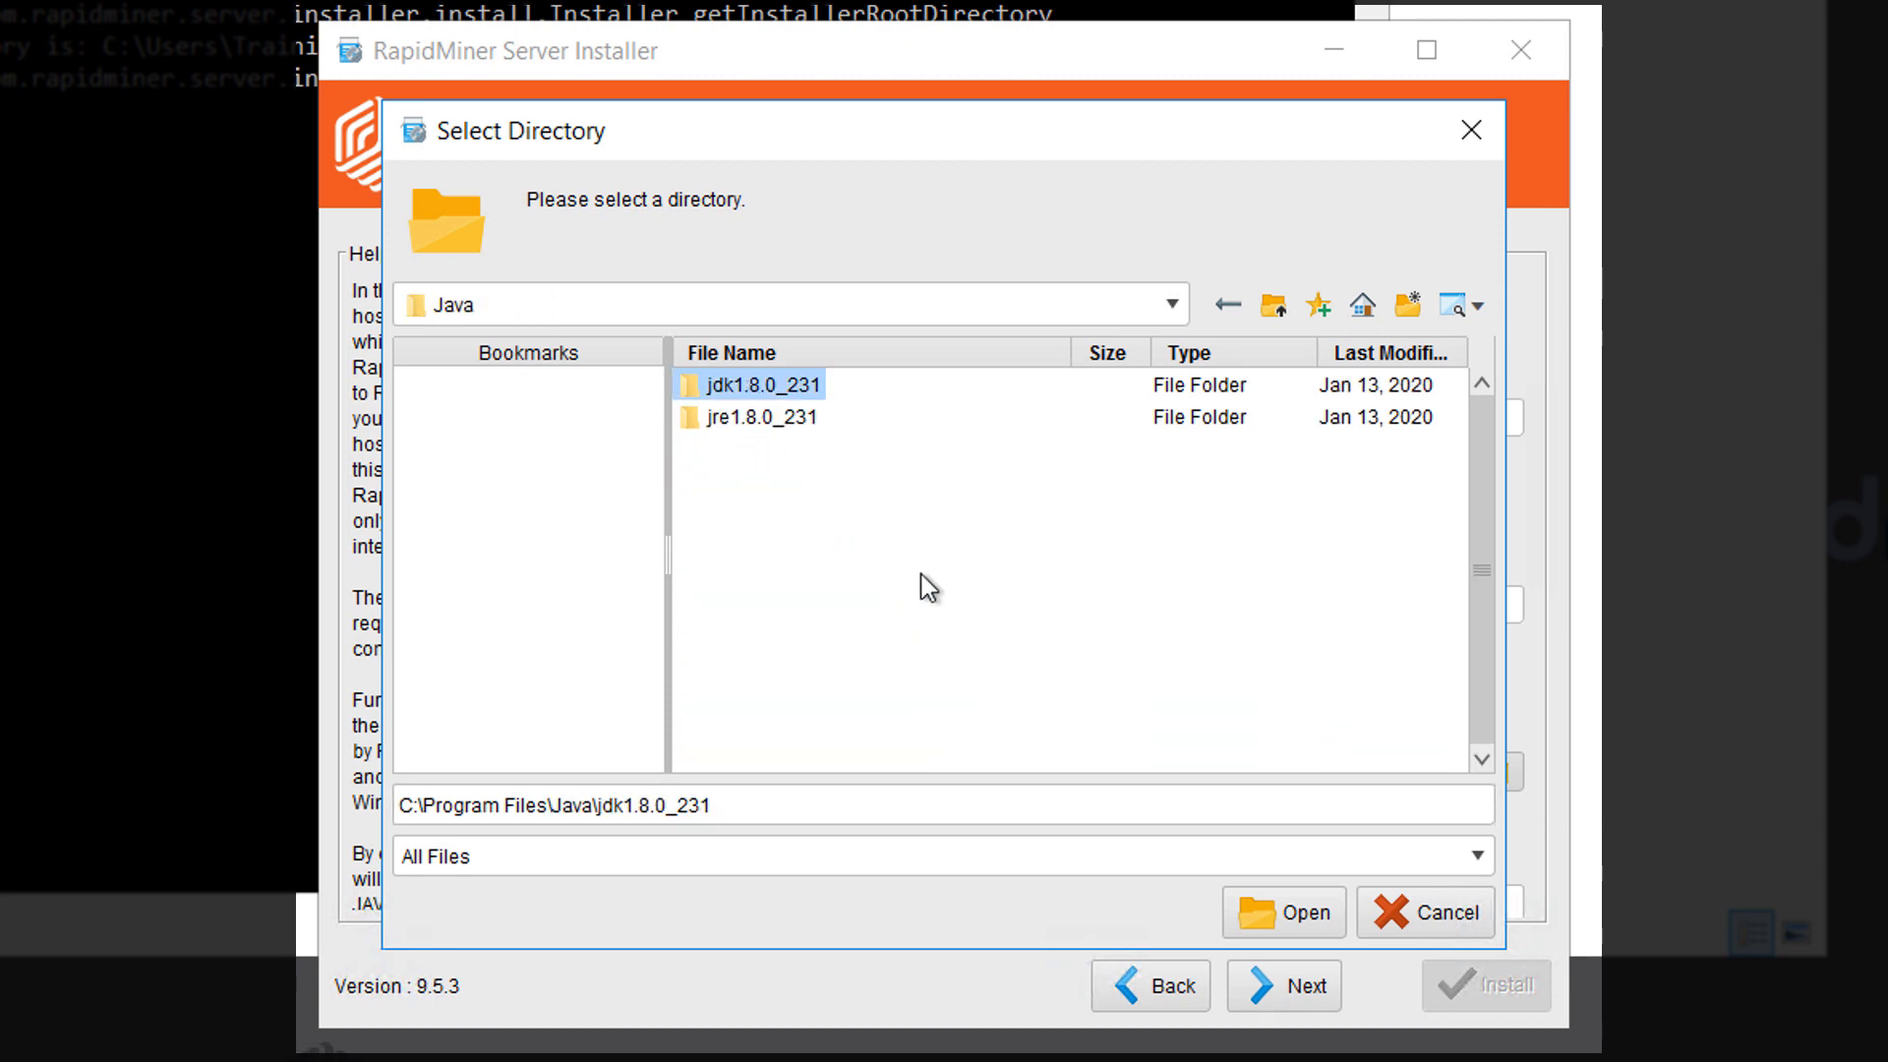
{"action": "left_click", "coordinate": [1263, 909]}
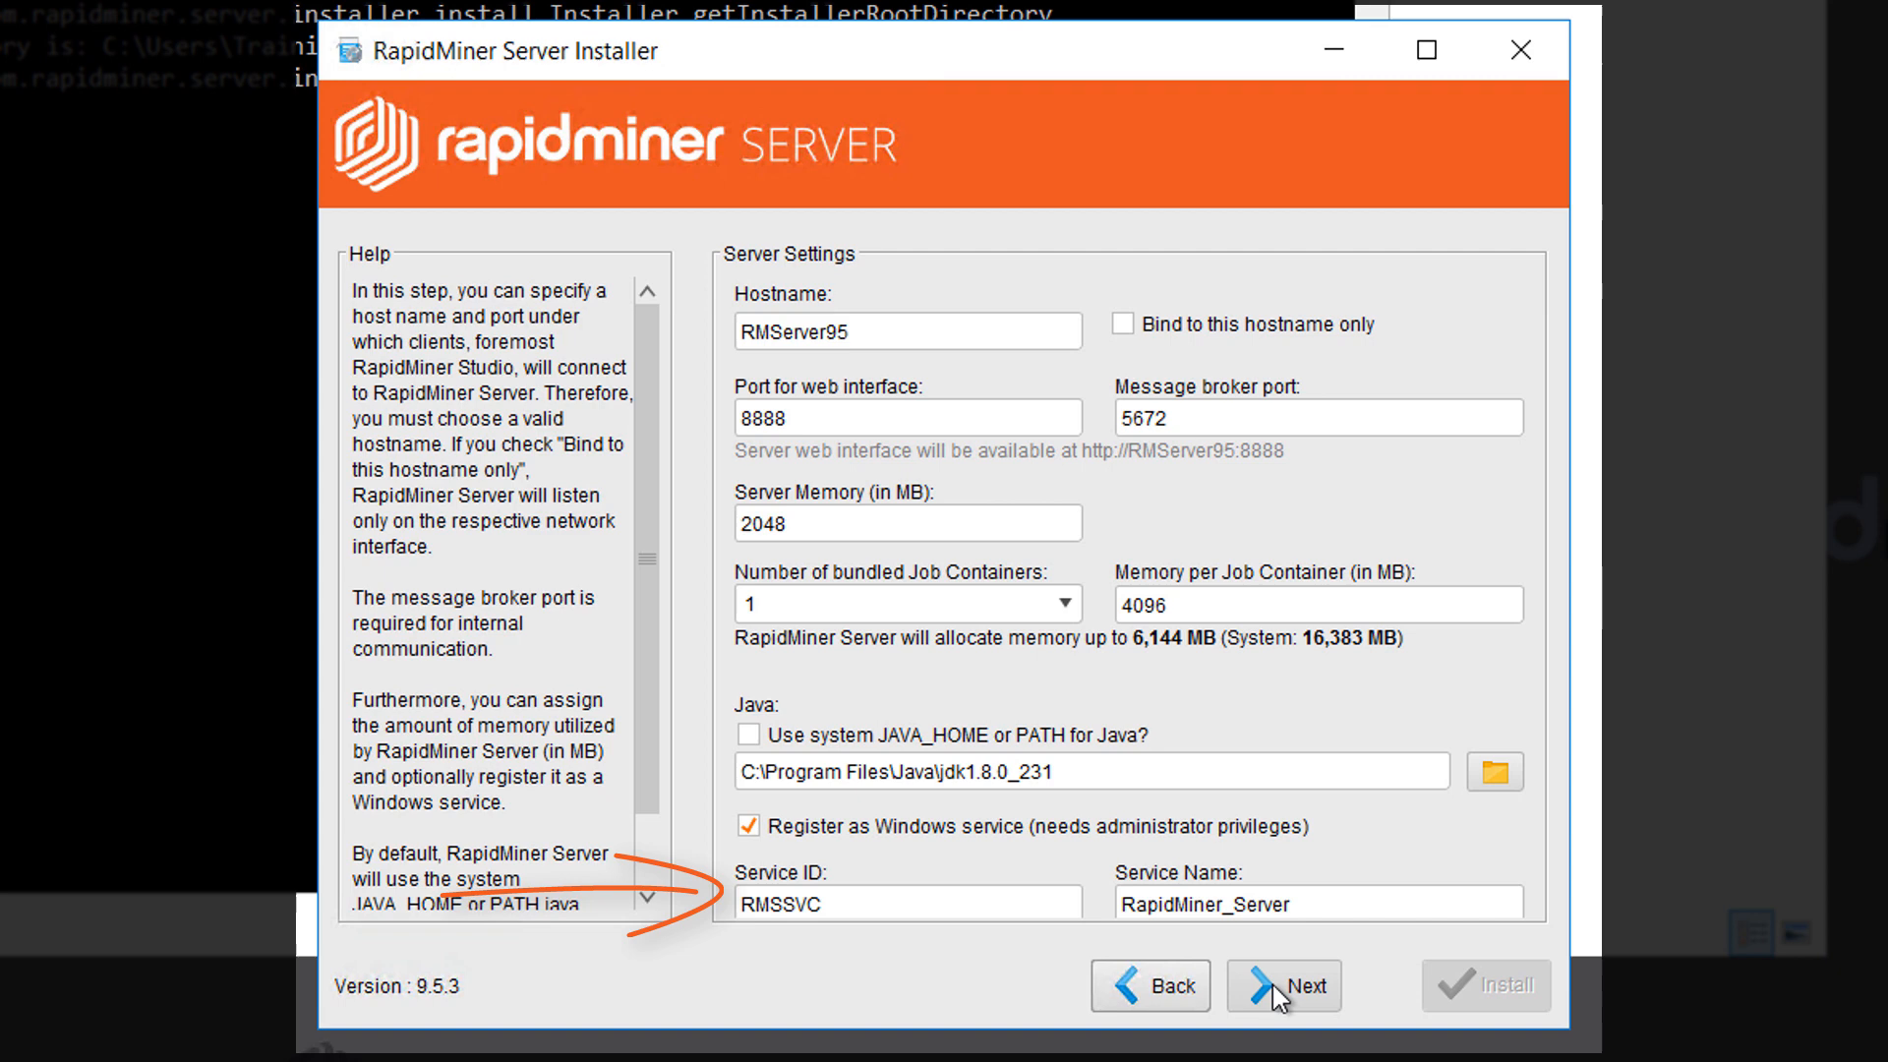
Choose Oracle as the database system and enter host RMServer95.
{"action": "left_click", "coordinate": [1272, 984]}
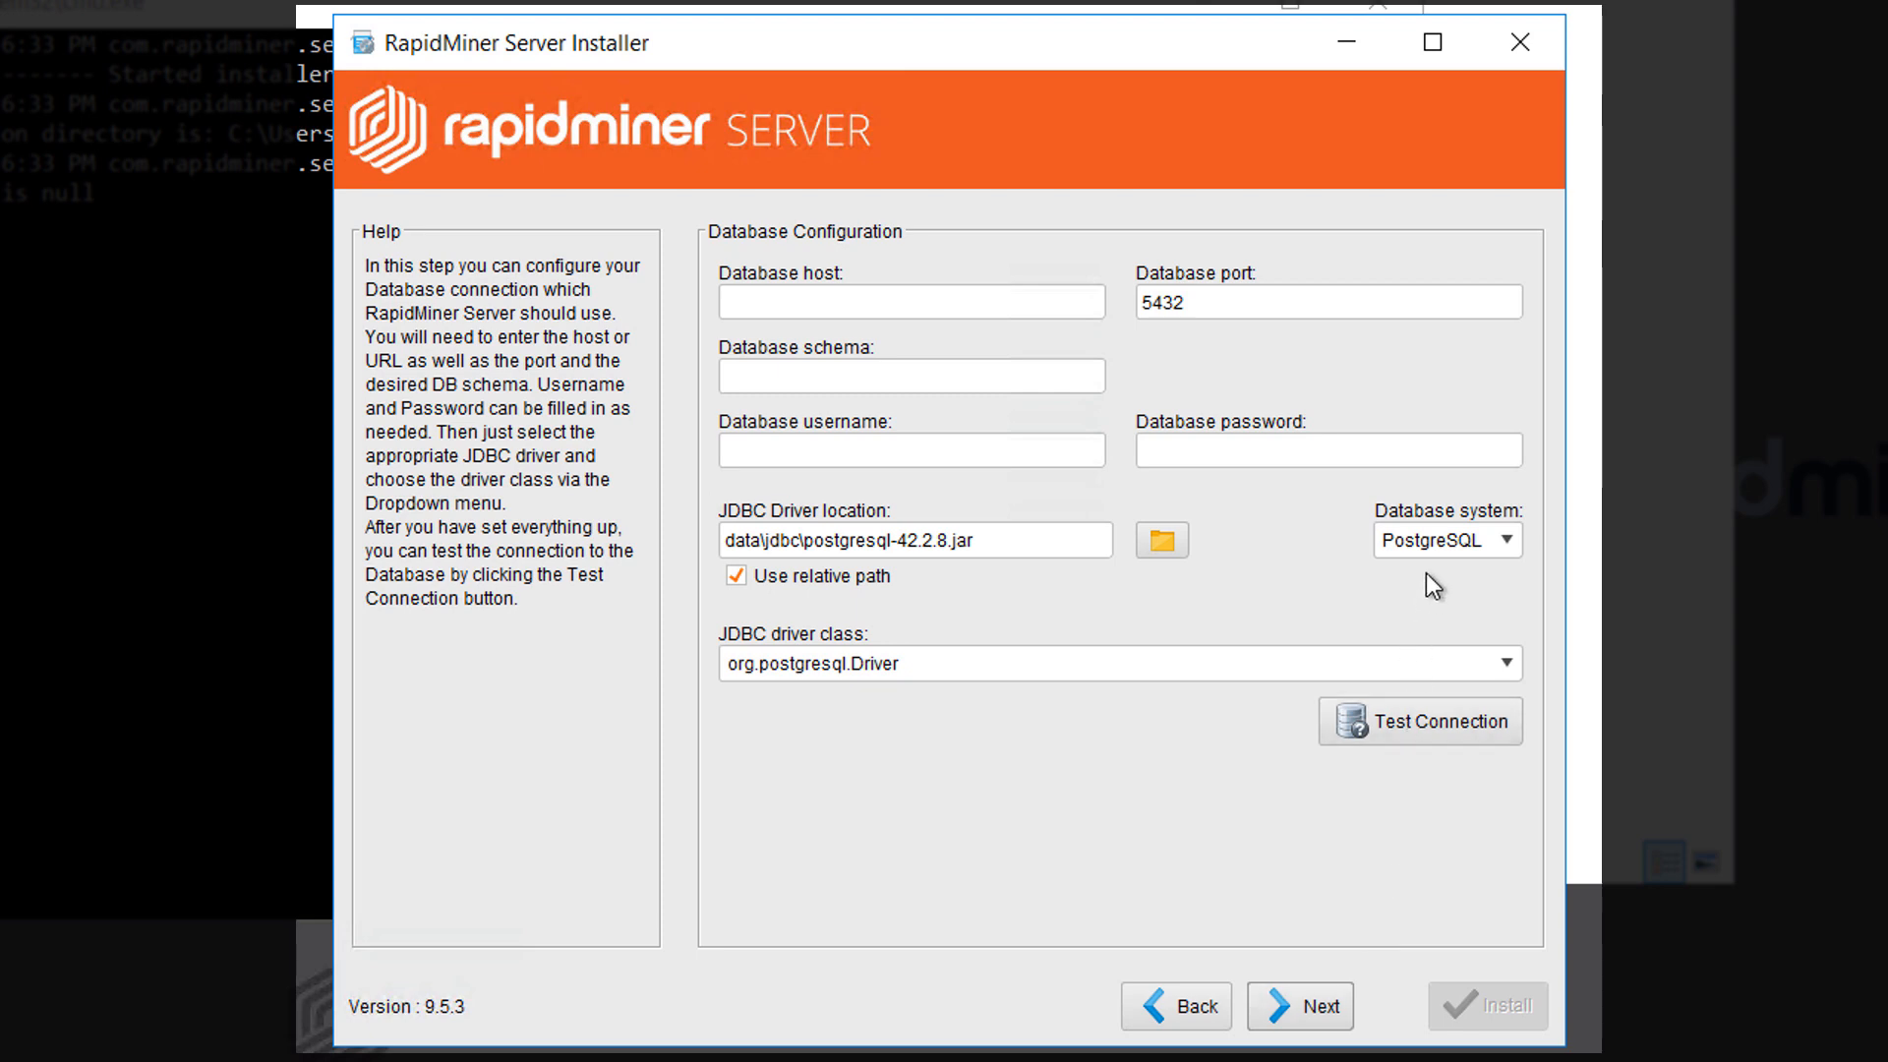
{"action": "left_click", "coordinate": [1437, 540]}
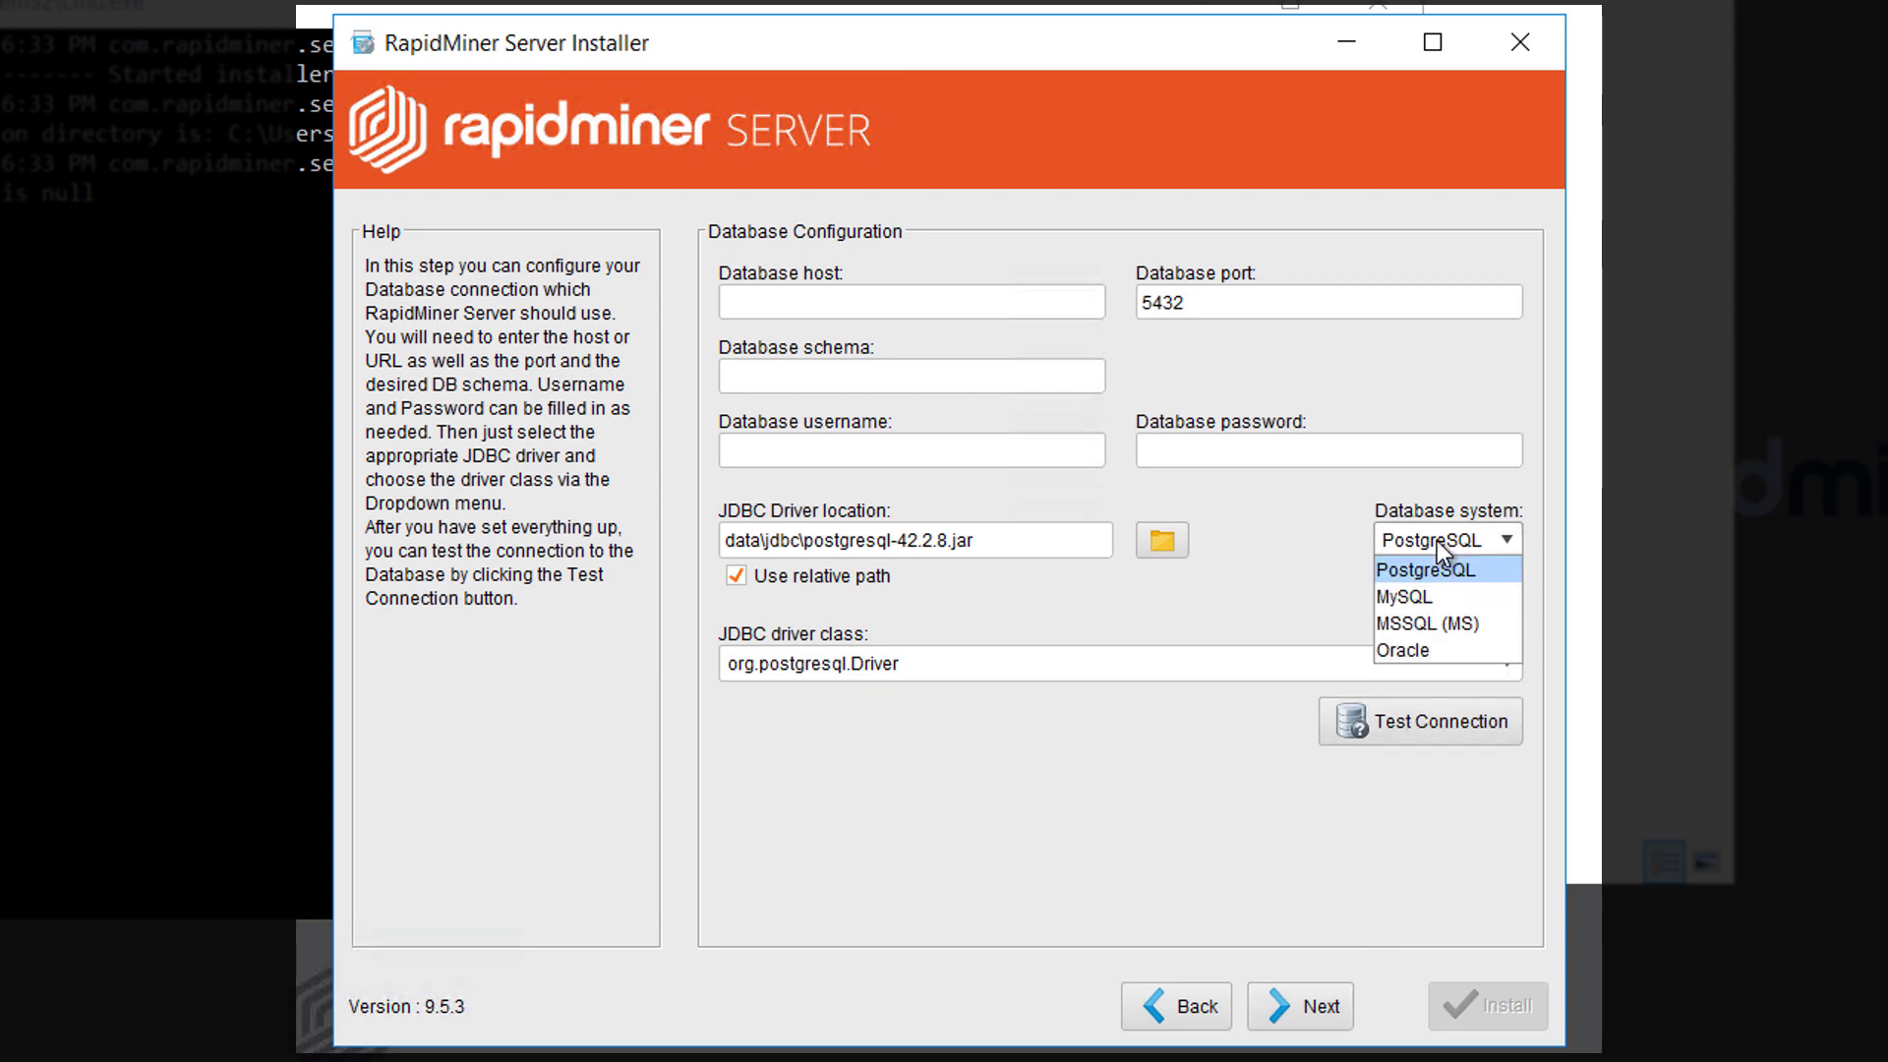
{"action": "left_click", "coordinate": [1425, 652]}
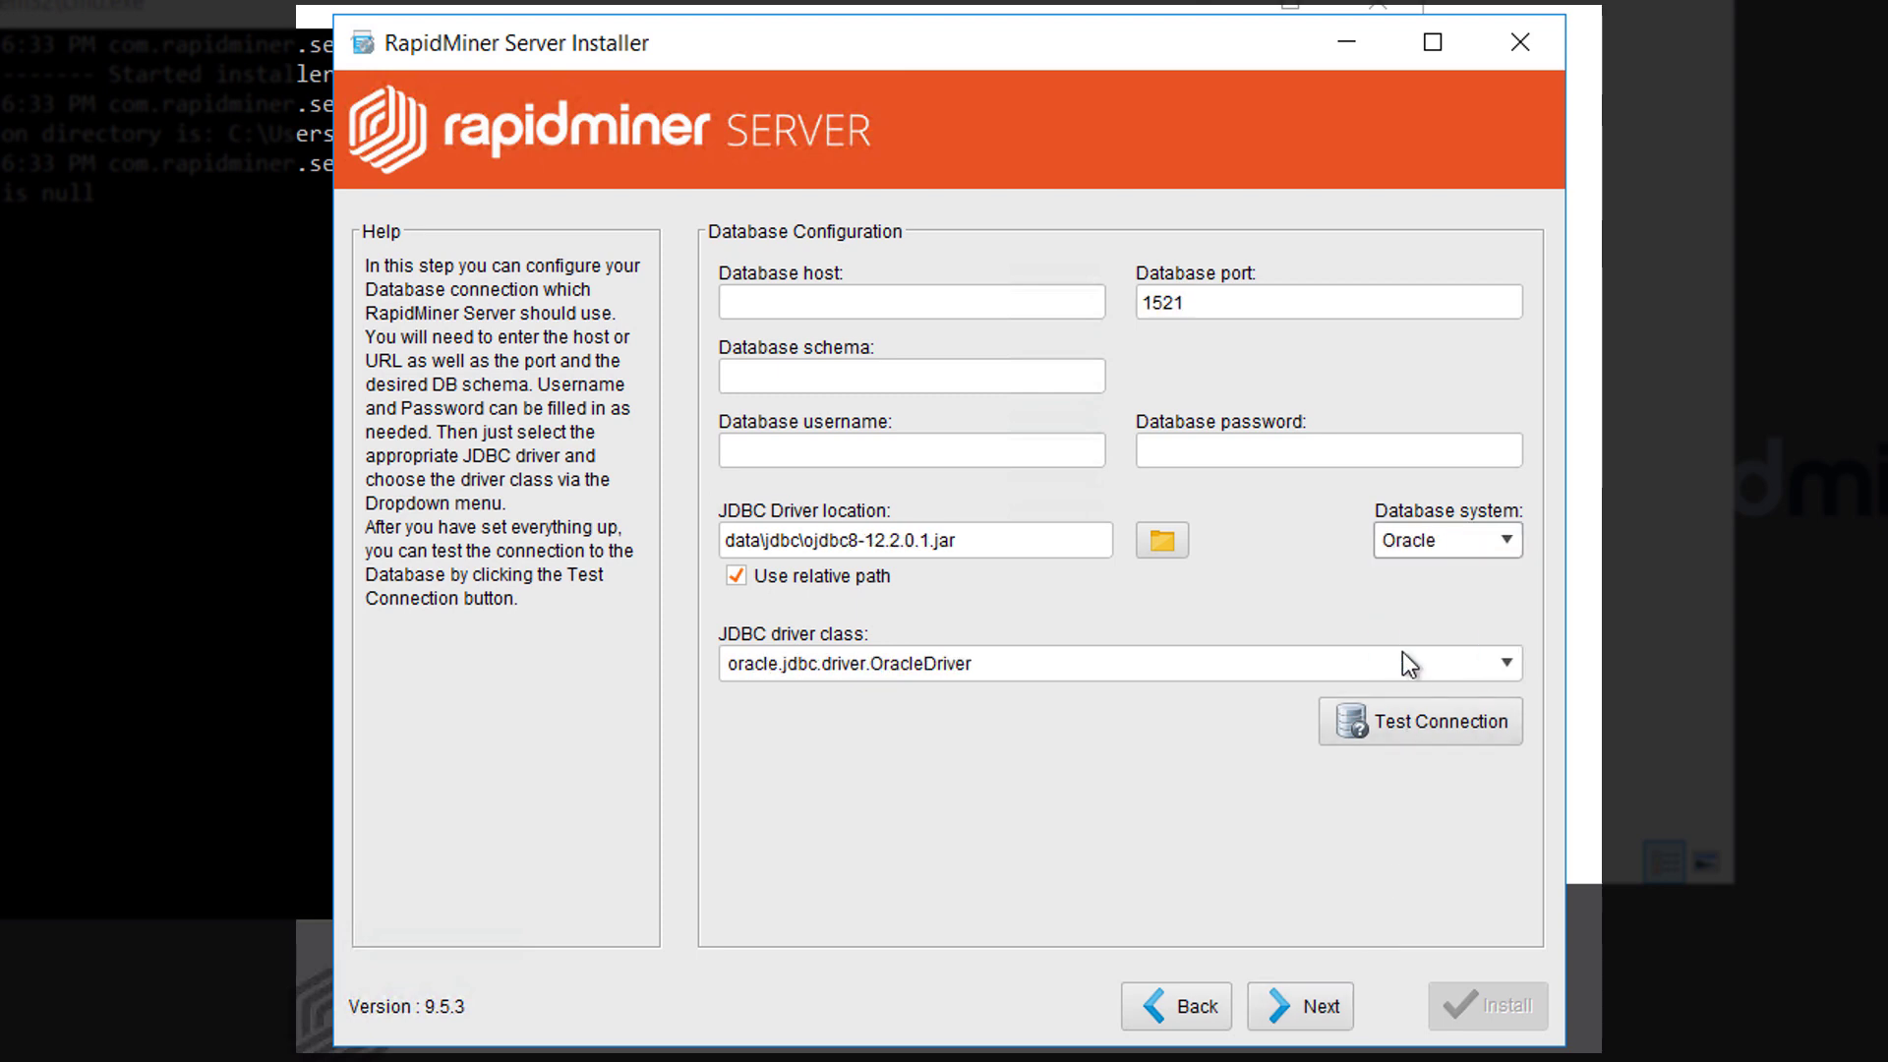
{"action": "left_click", "coordinate": [854, 306]}
{"action": "type", "text": "RMServer95"}
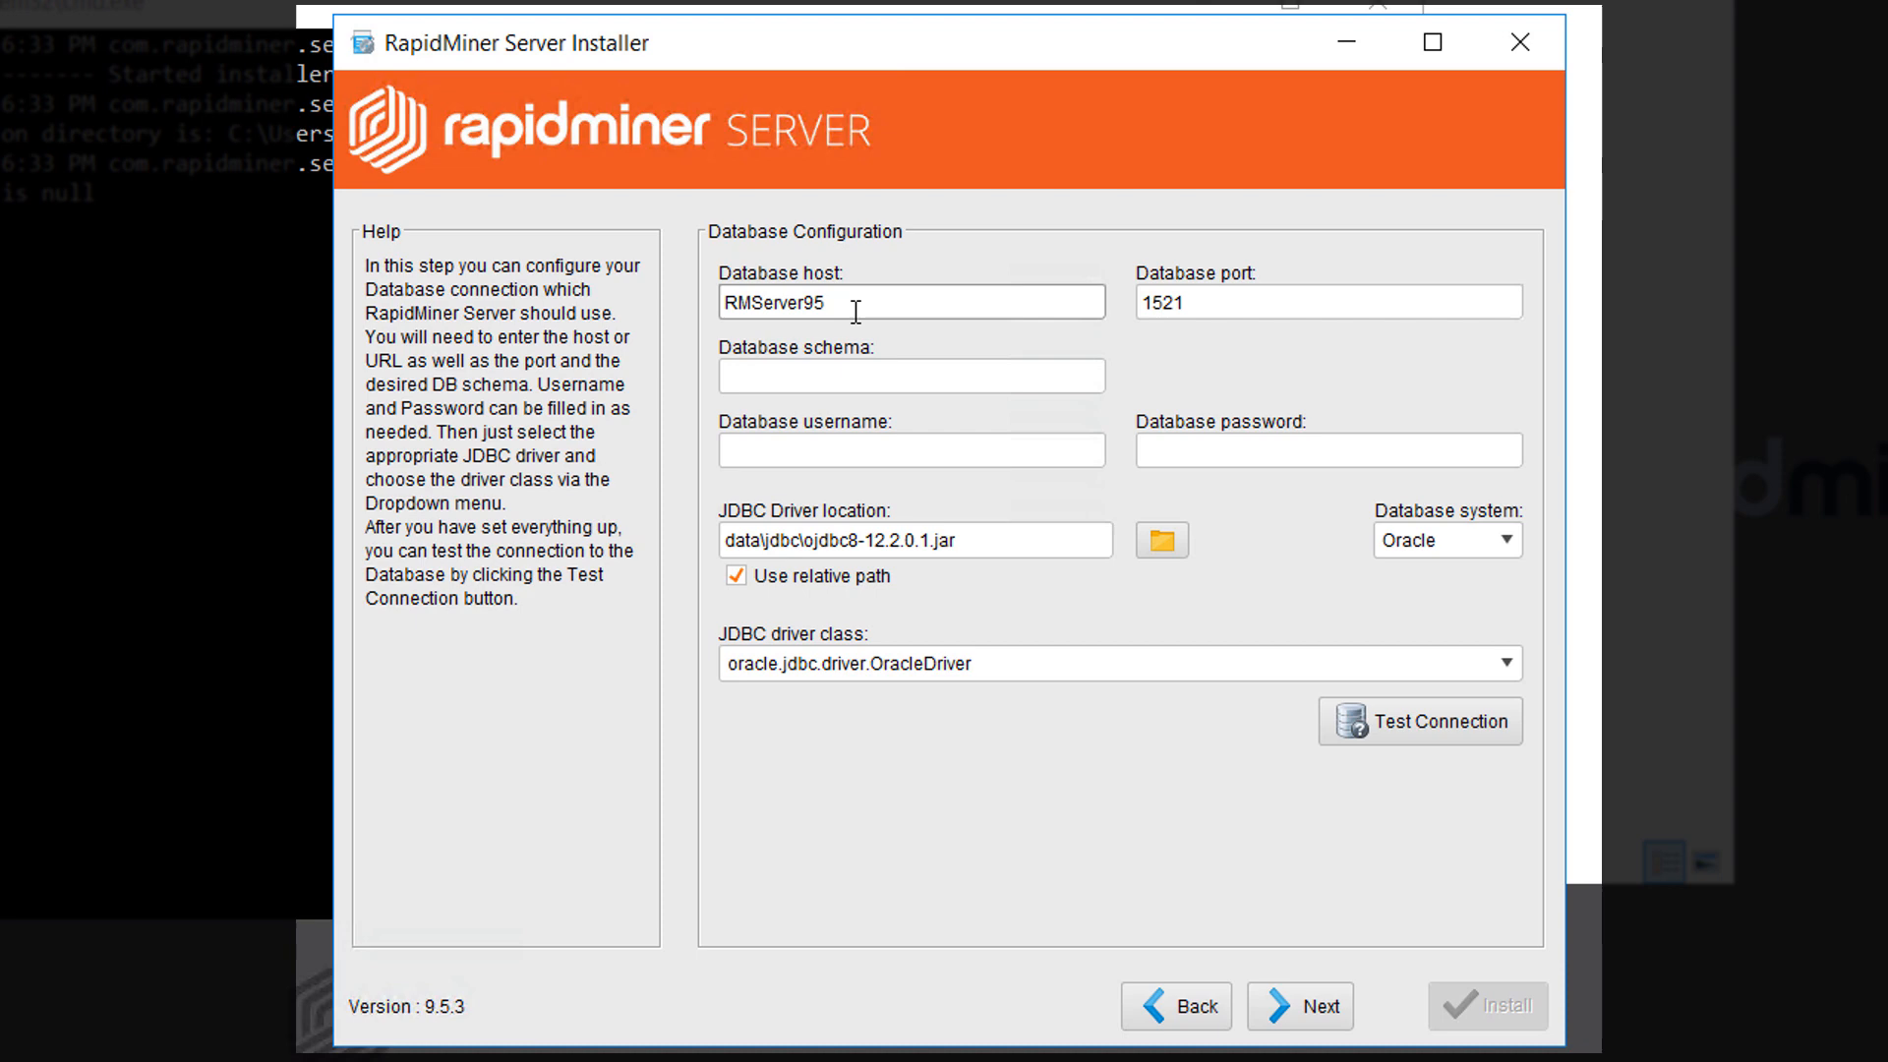
Enter schema XE, username rmdbuser and its password, then test the connection successfully.
{"action": "left_click", "coordinate": [838, 386]}
{"action": "type", "text": "XE"}
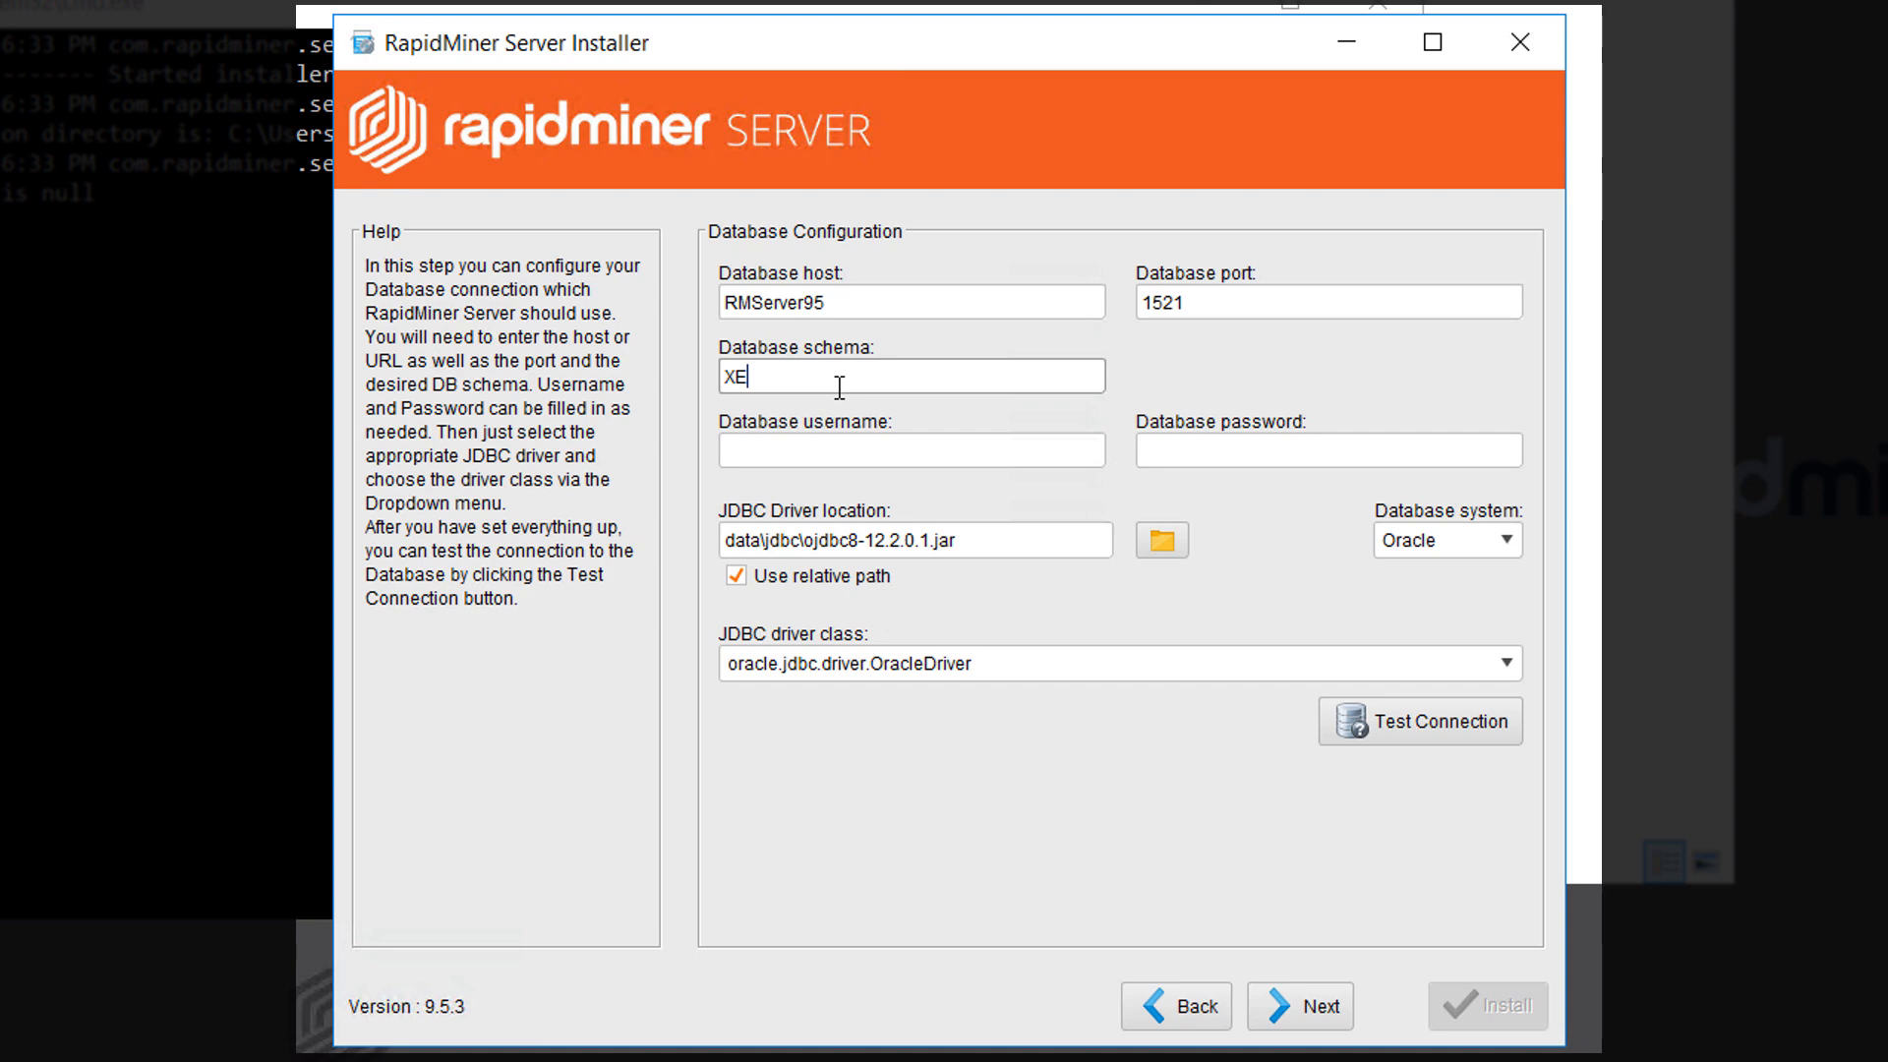
{"action": "left_click", "coordinate": [837, 457]}
{"action": "type", "text": "rmdbuser"}
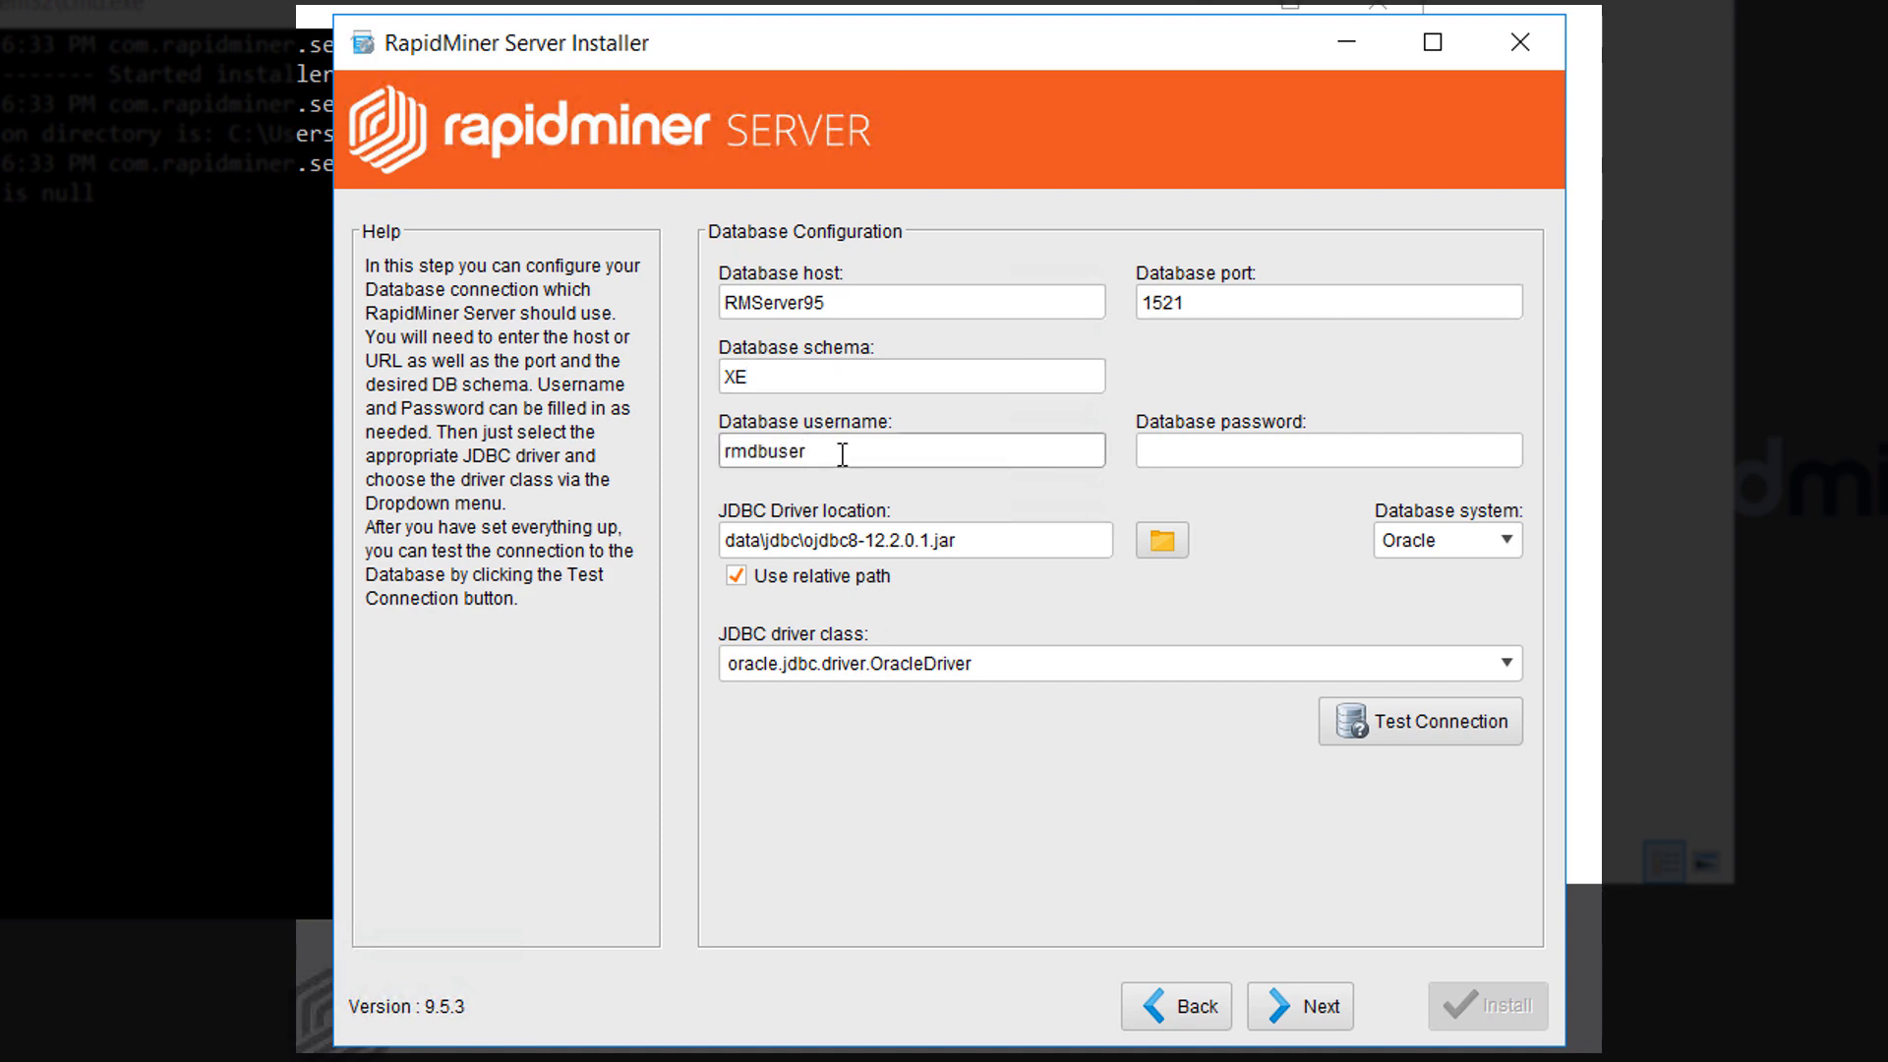
{"action": "left_click", "coordinate": [1164, 451]}
{"action": "type", "text": "password"}
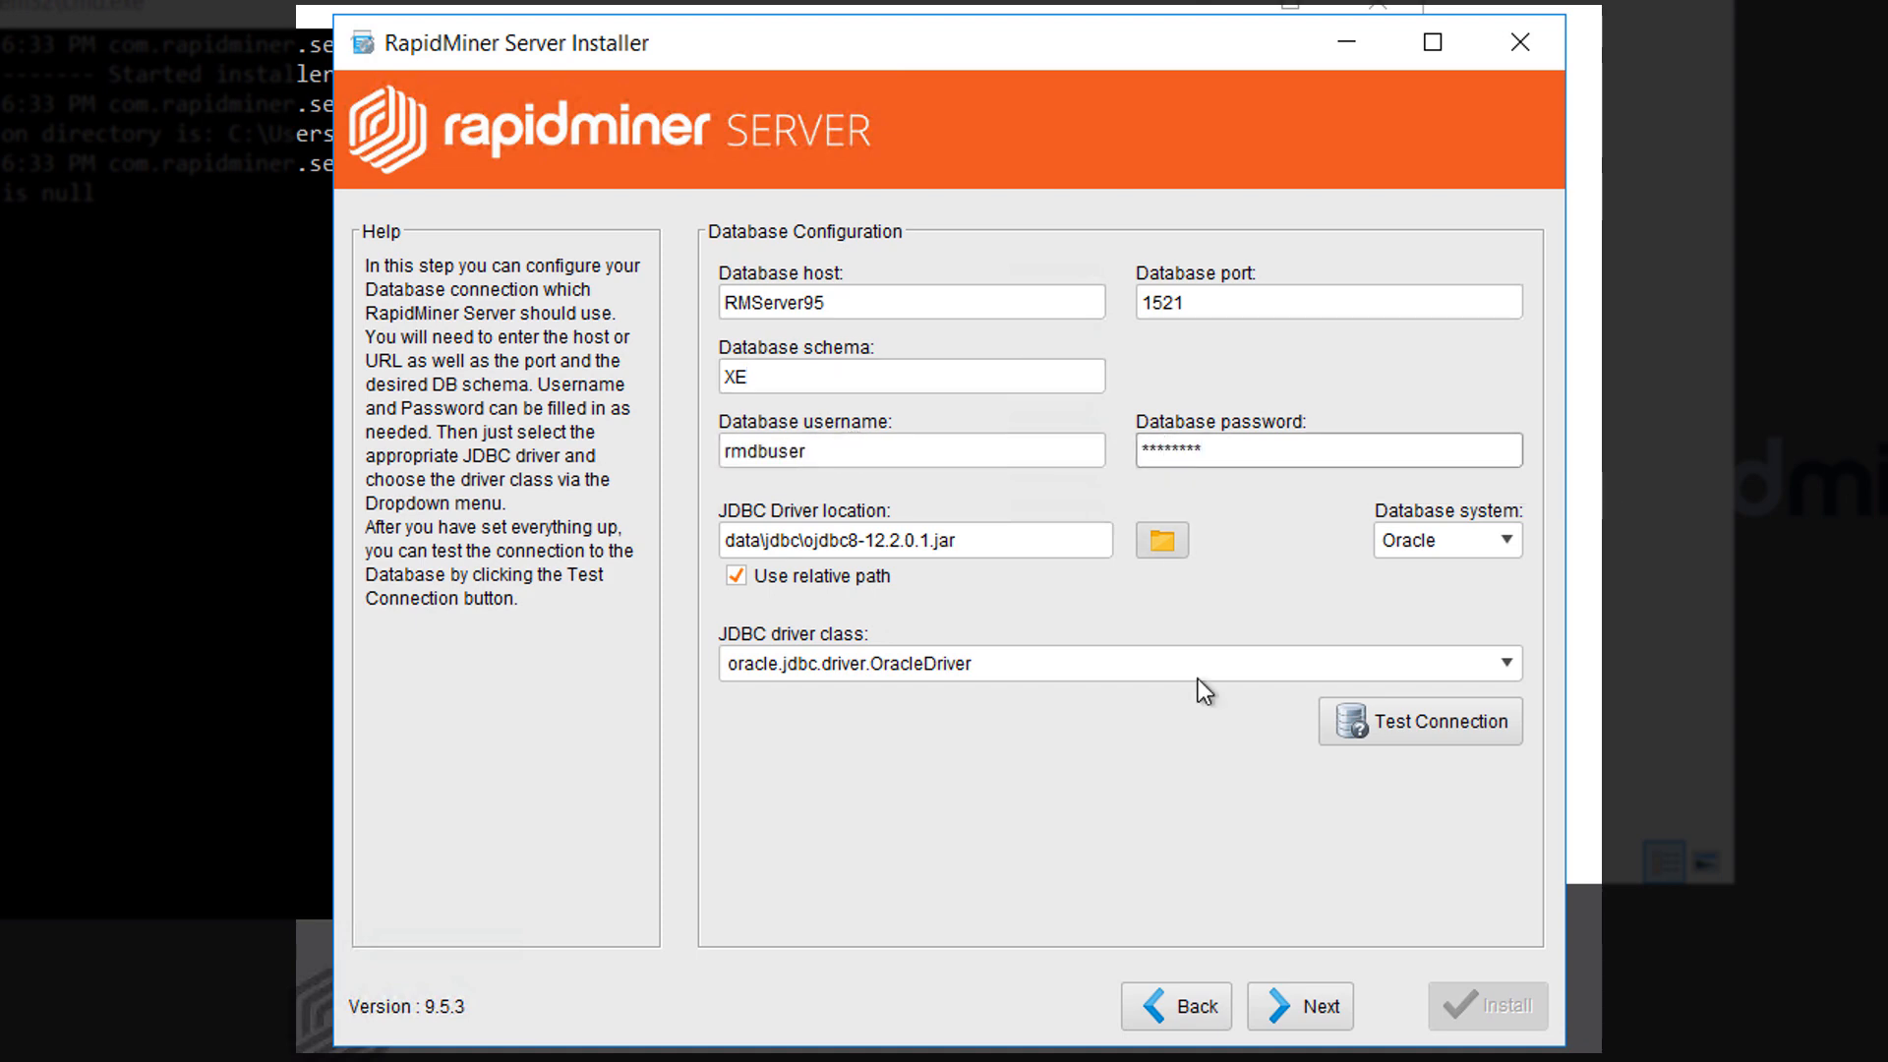
{"action": "left_click", "coordinate": [1379, 734]}
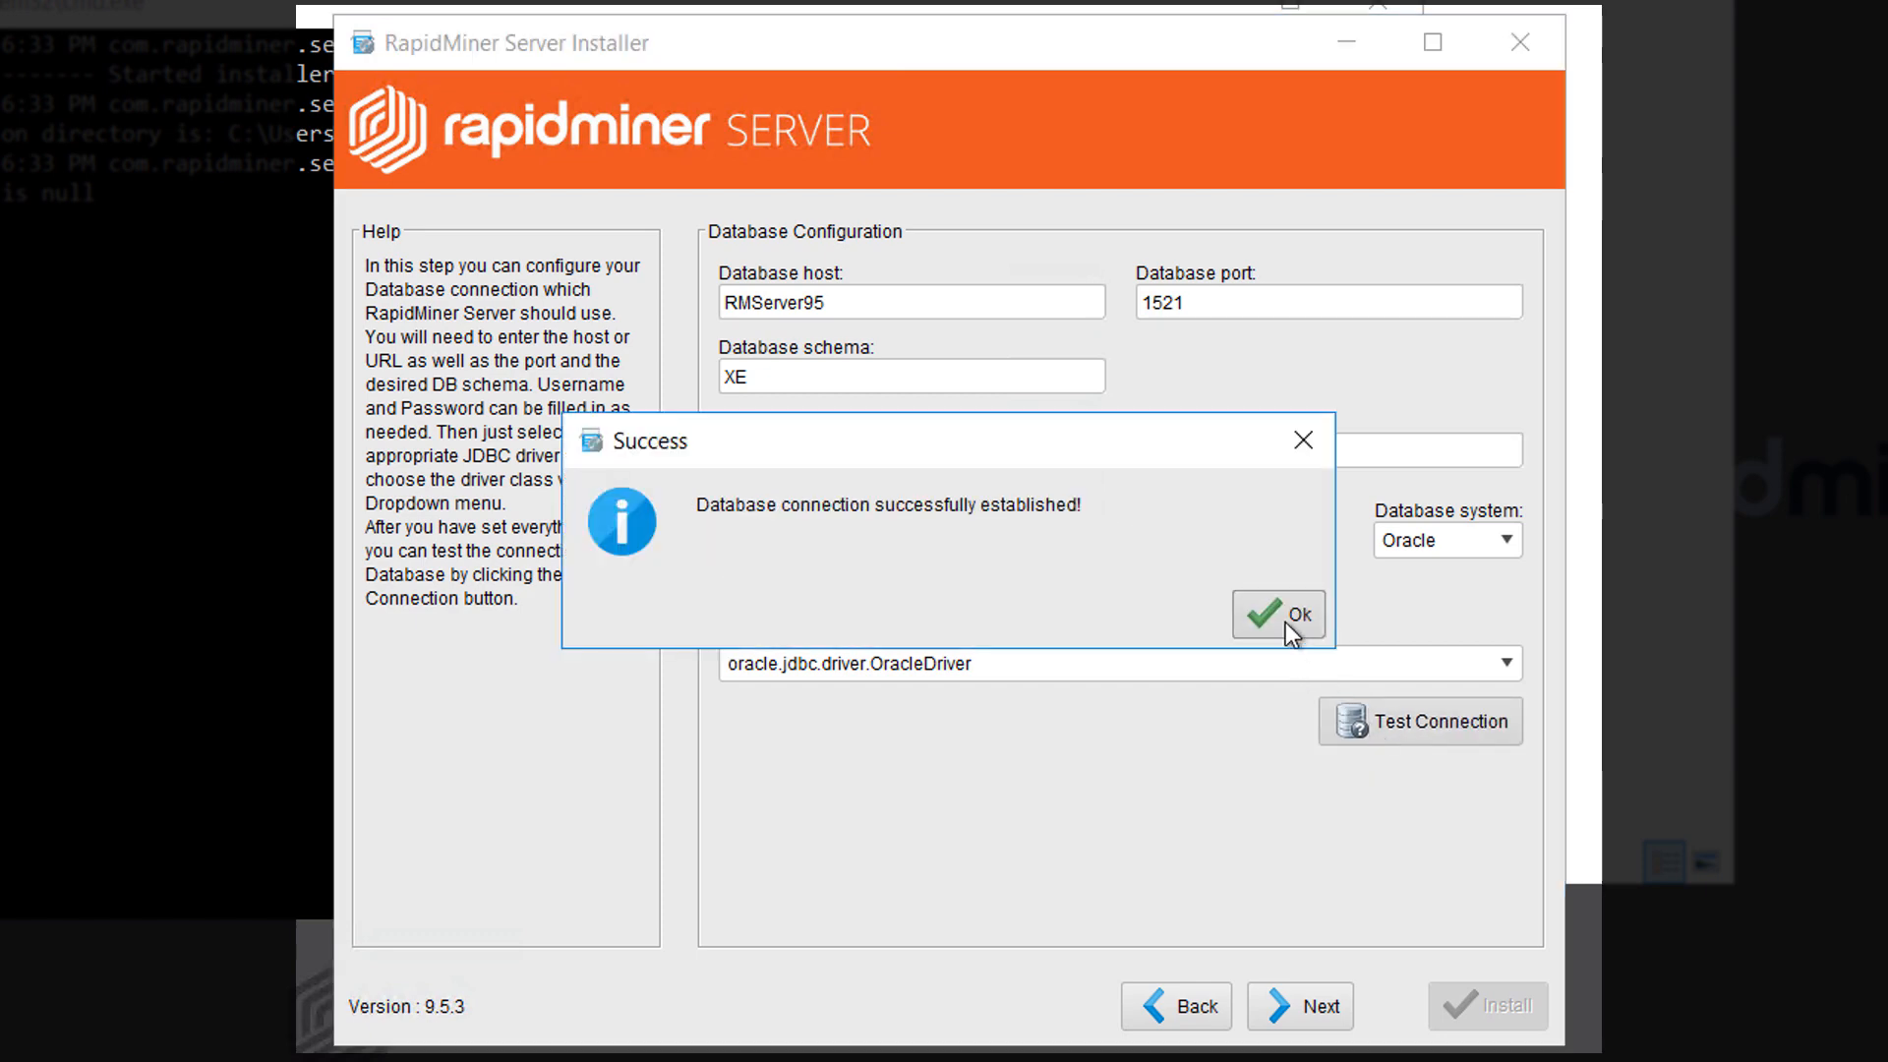
Dismiss the success message and set the JDBC driver to jdbc\ojdbc8-12.2.0.1.jar.
{"action": "left_click", "coordinate": [1280, 613]}
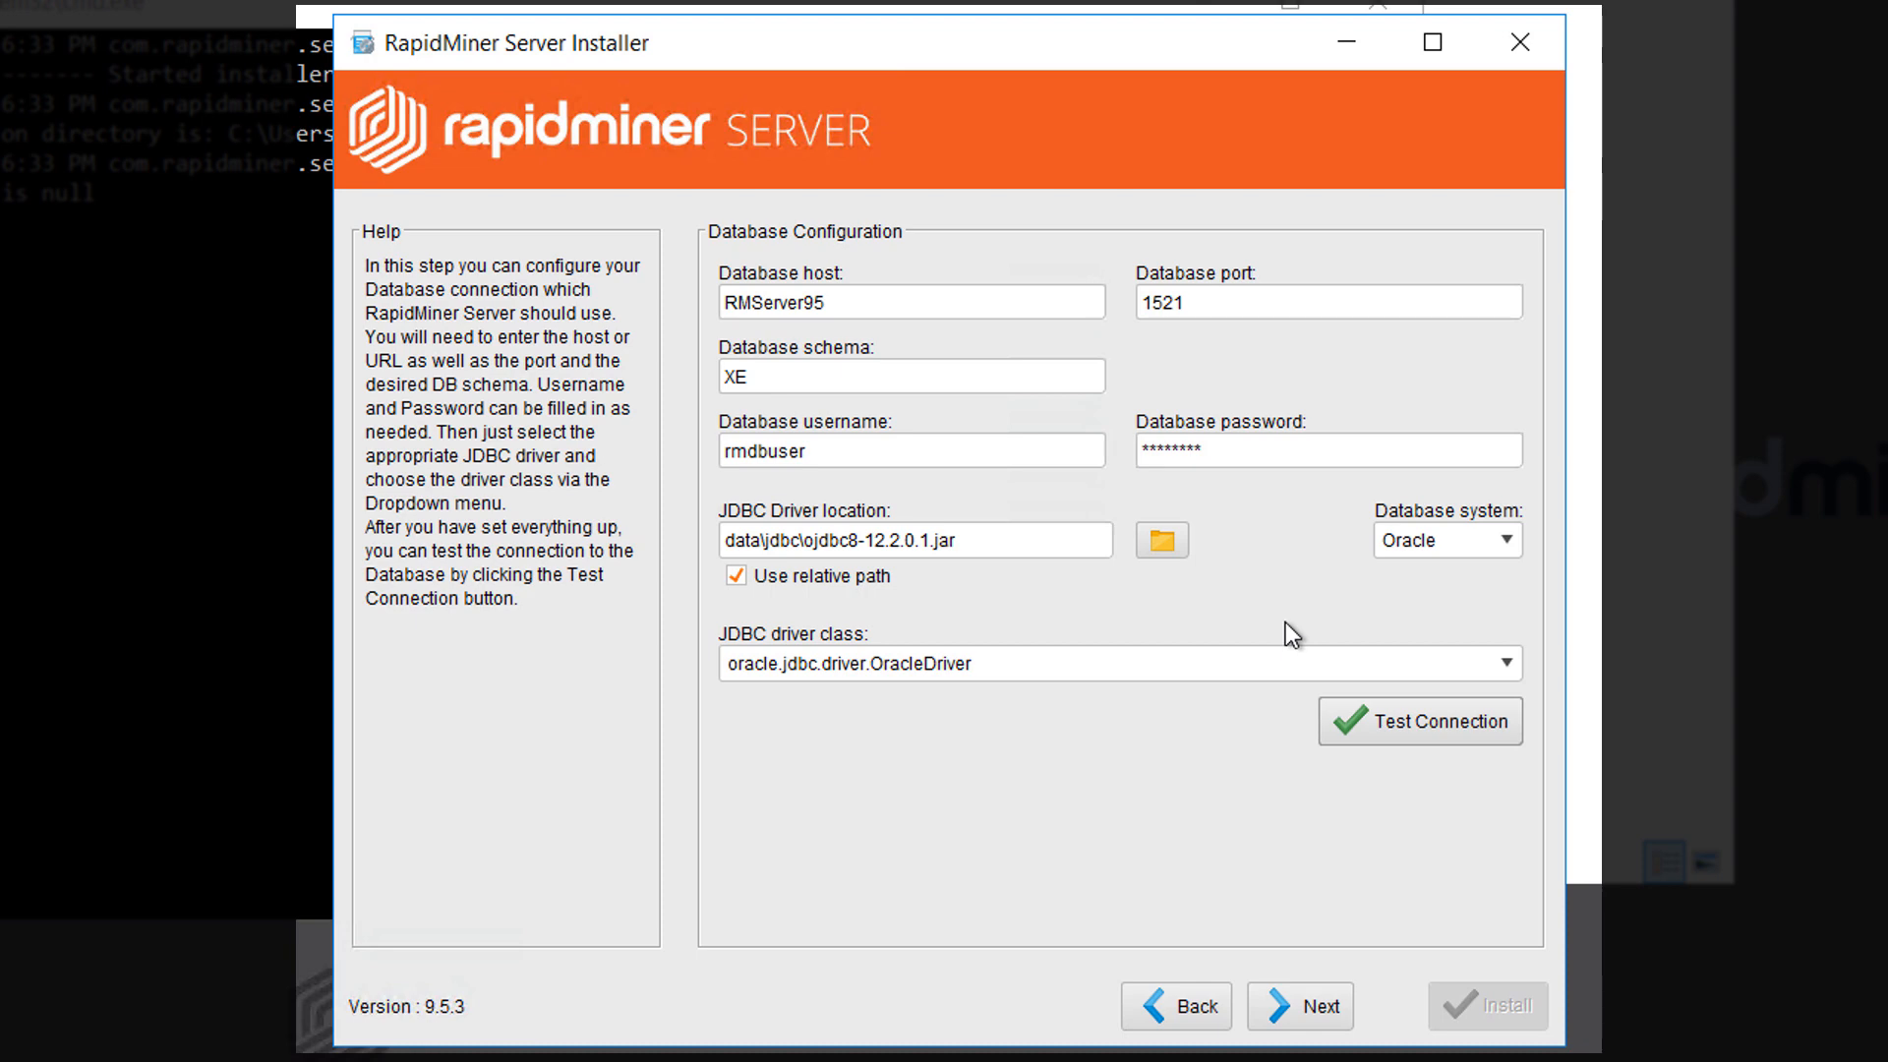
{"action": "left_click", "coordinate": [1163, 541]}
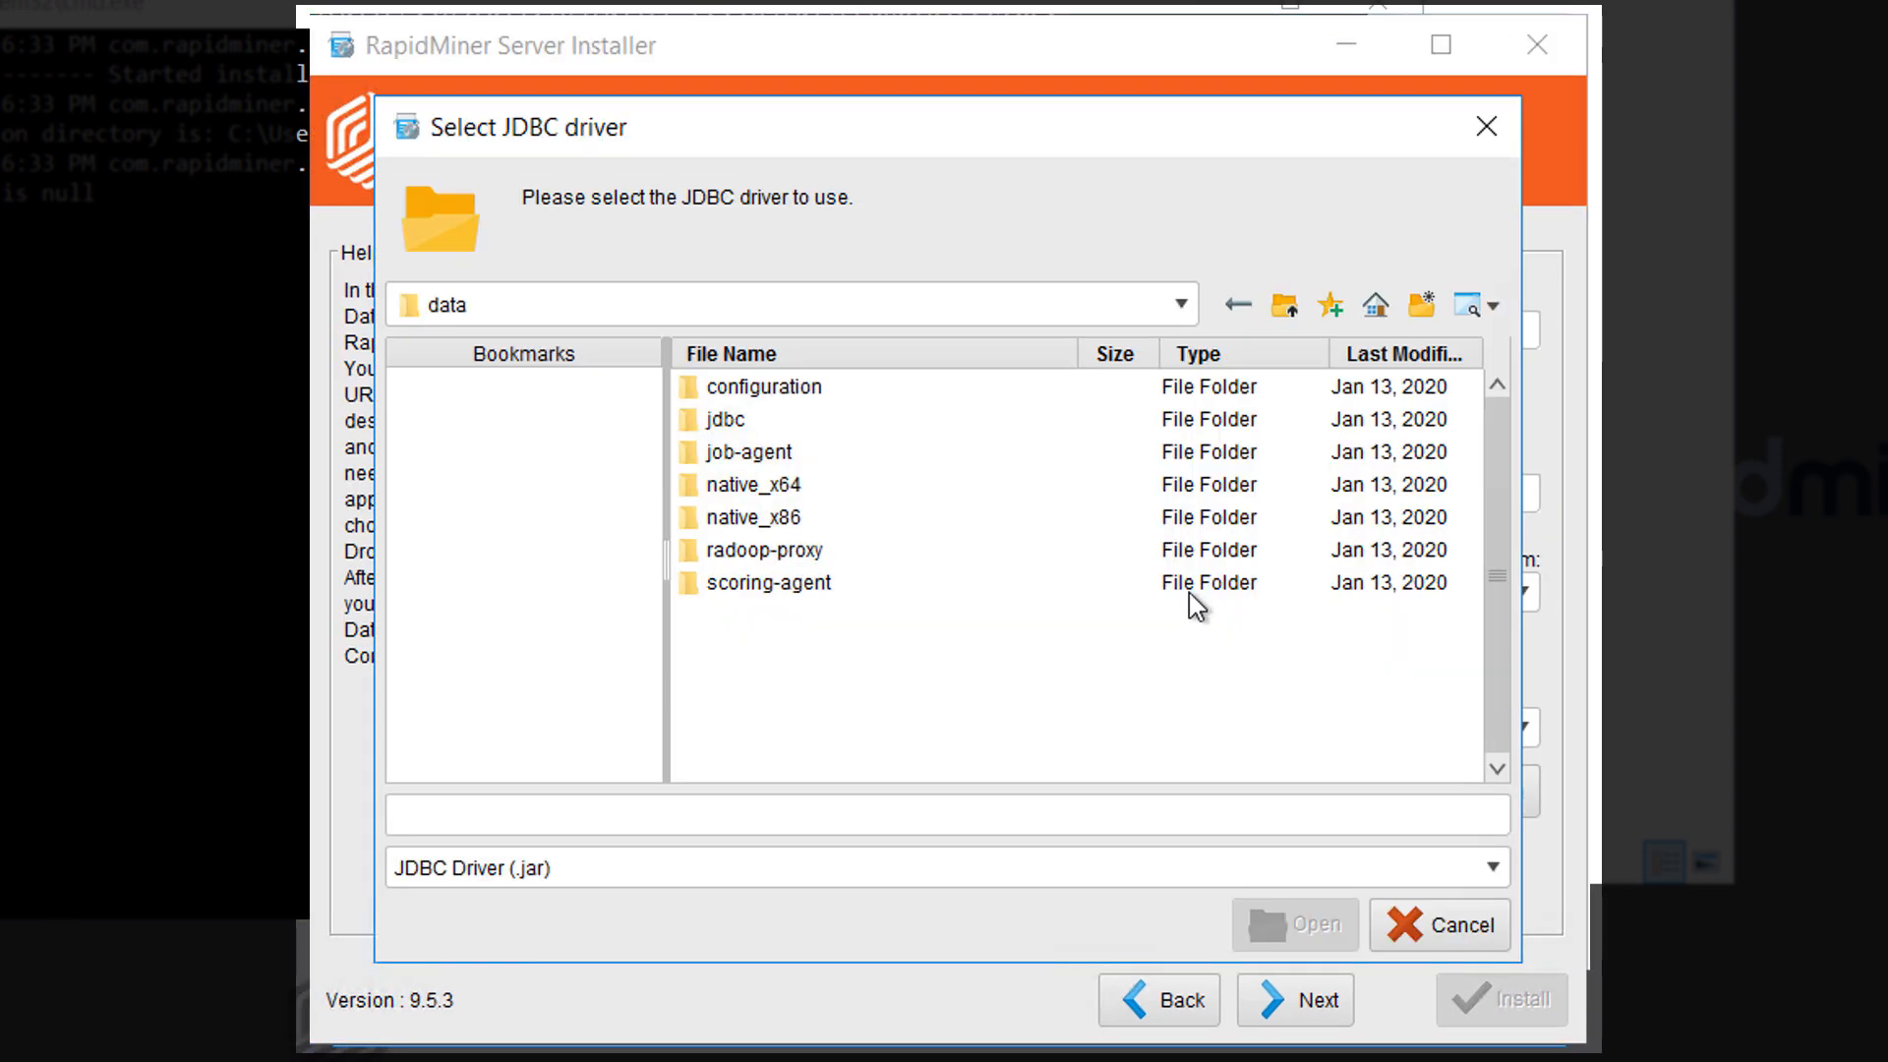
{"action": "double_click", "coordinate": [726, 419]}
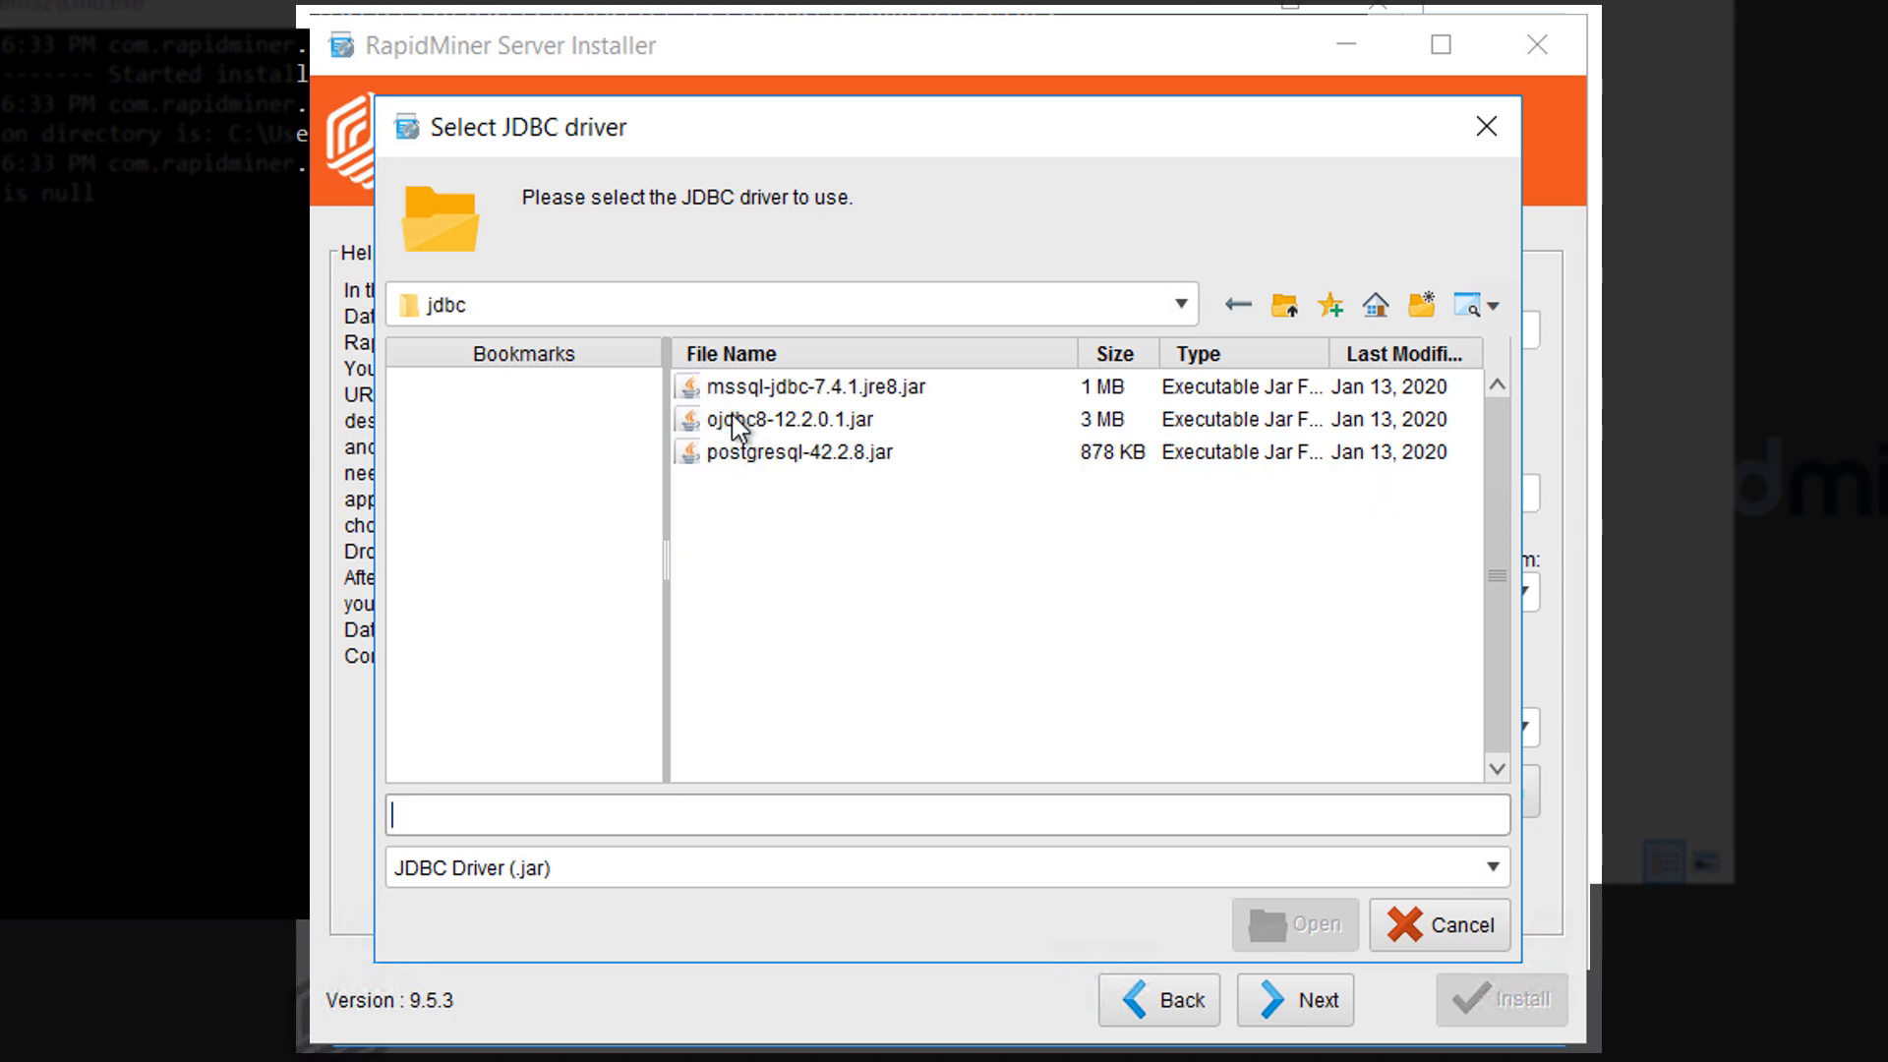
{"action": "left_click", "coordinate": [746, 419]}
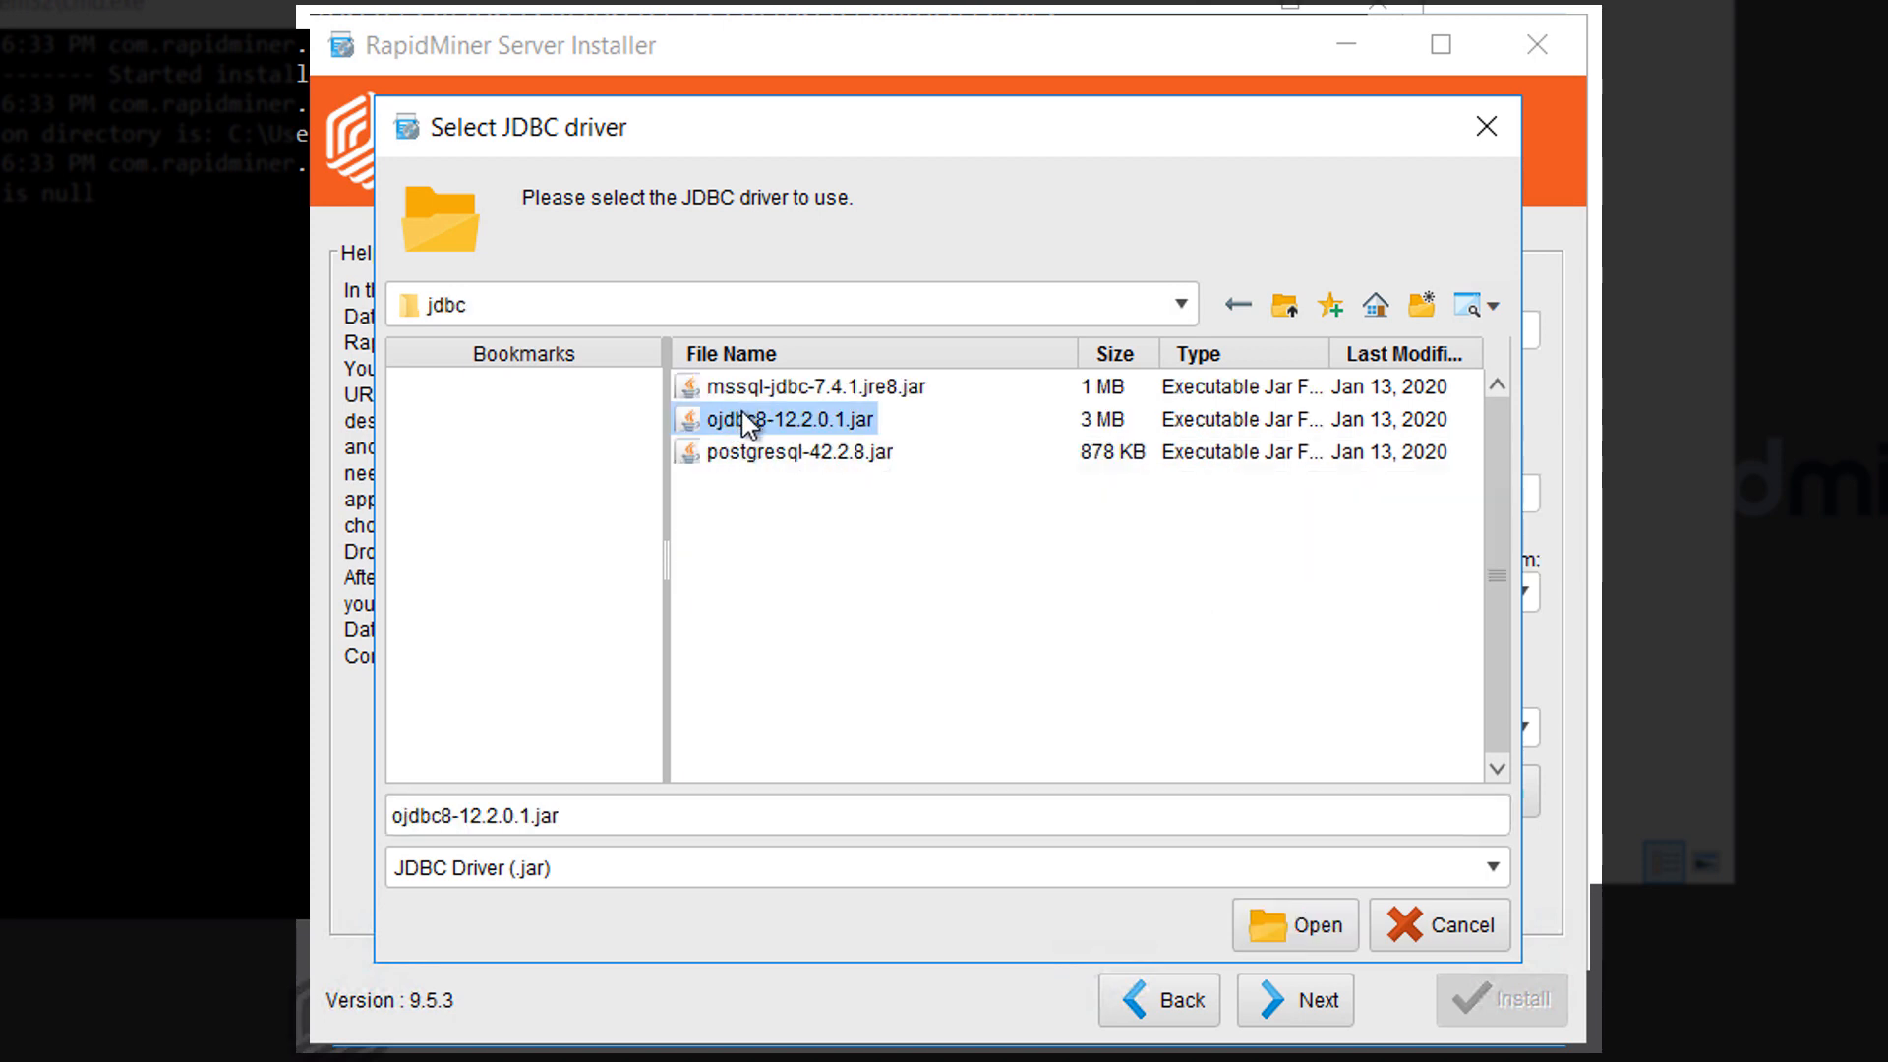
{"action": "left_click", "coordinate": [1306, 923]}
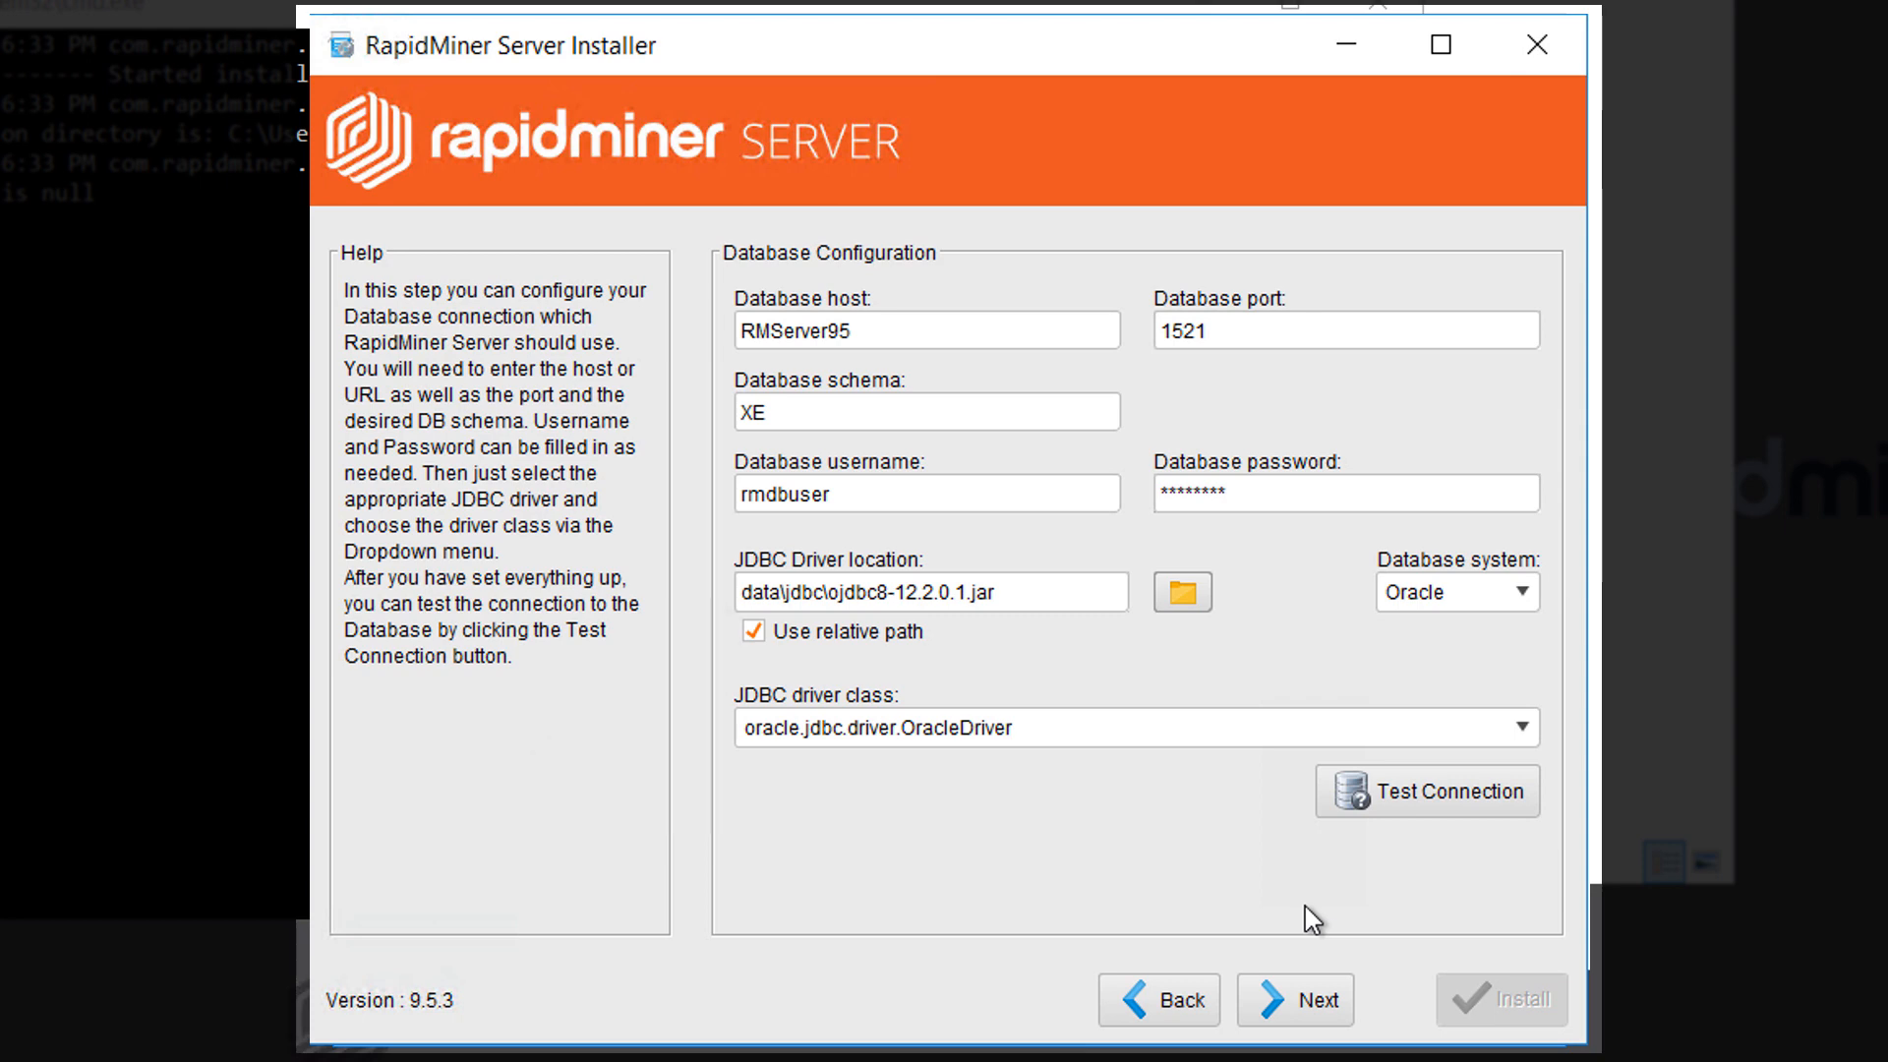
Continue from Database Configuration to the optional E-Mail Server page.
{"action": "left_click", "coordinate": [1298, 998]}
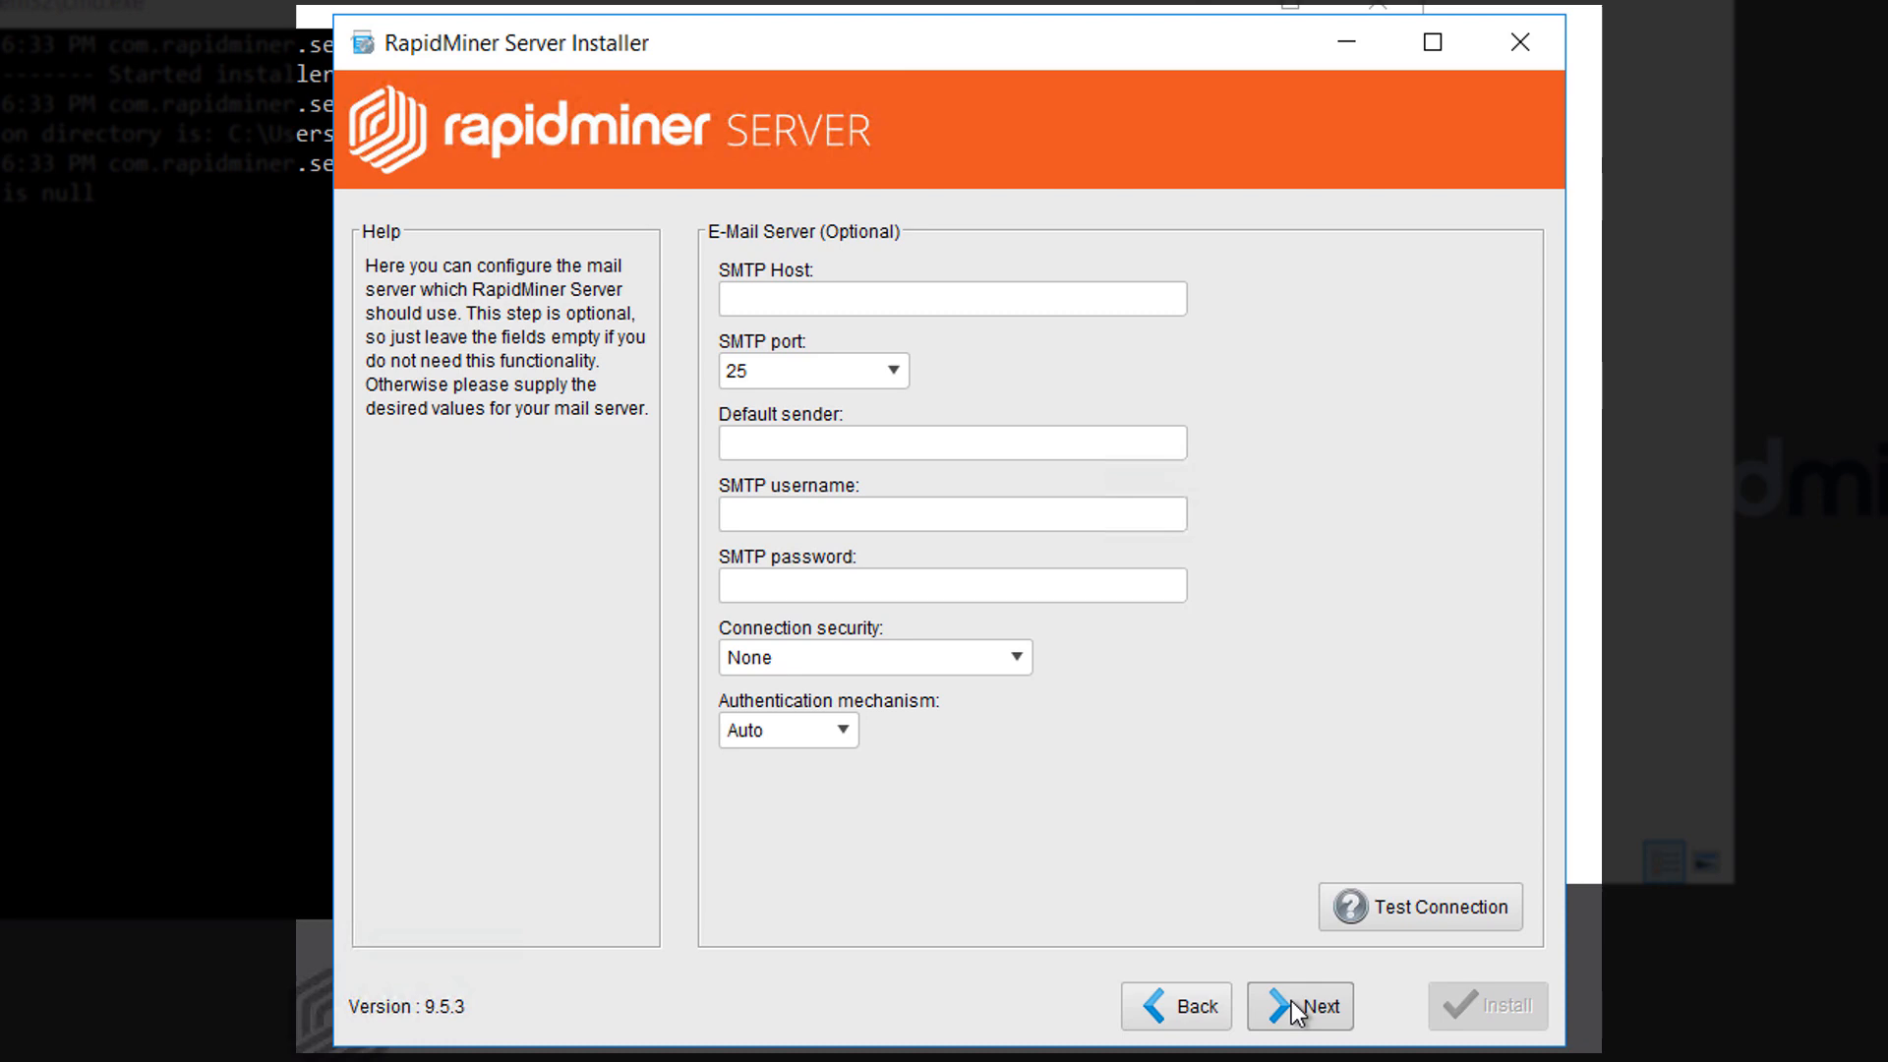
Skip e-mail settings, leave Radoop Proxy disabled on port 1081 and start the installation.
{"action": "left_click", "coordinate": [1291, 1001]}
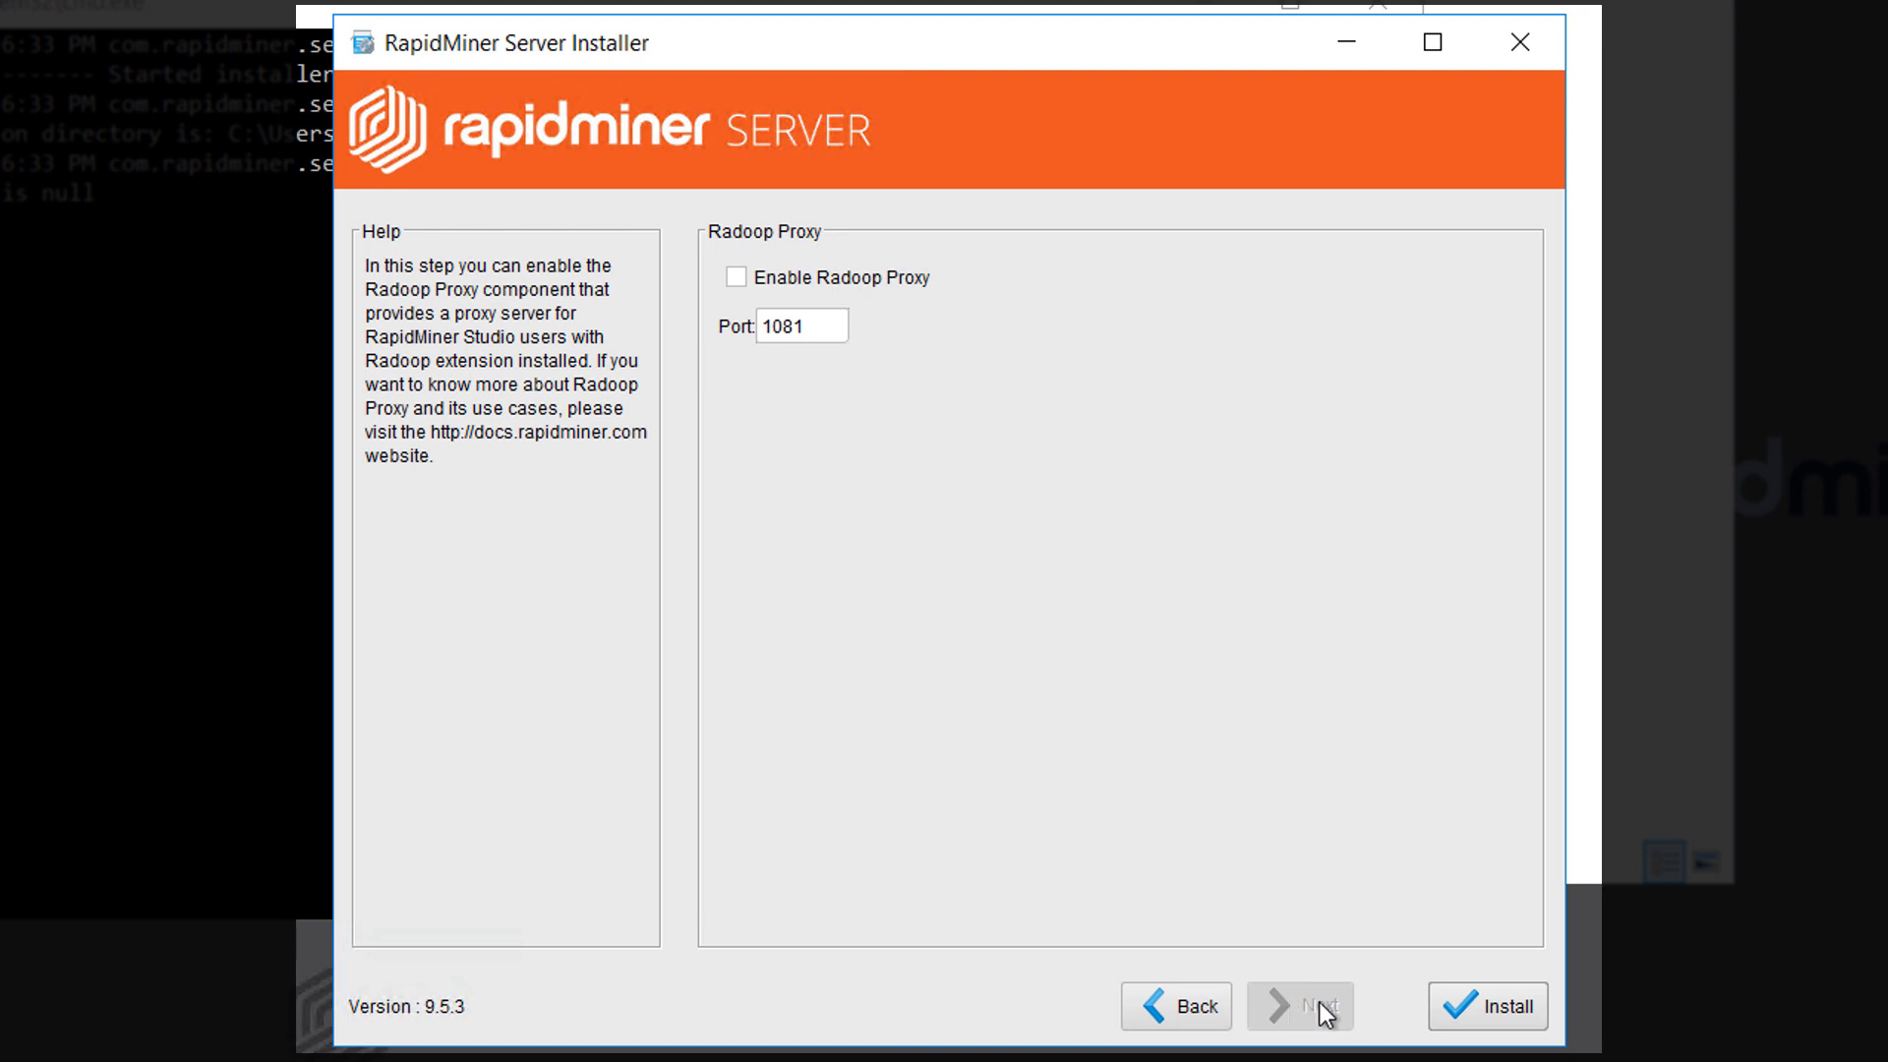
{"action": "left_click", "coordinate": [1486, 1007]}
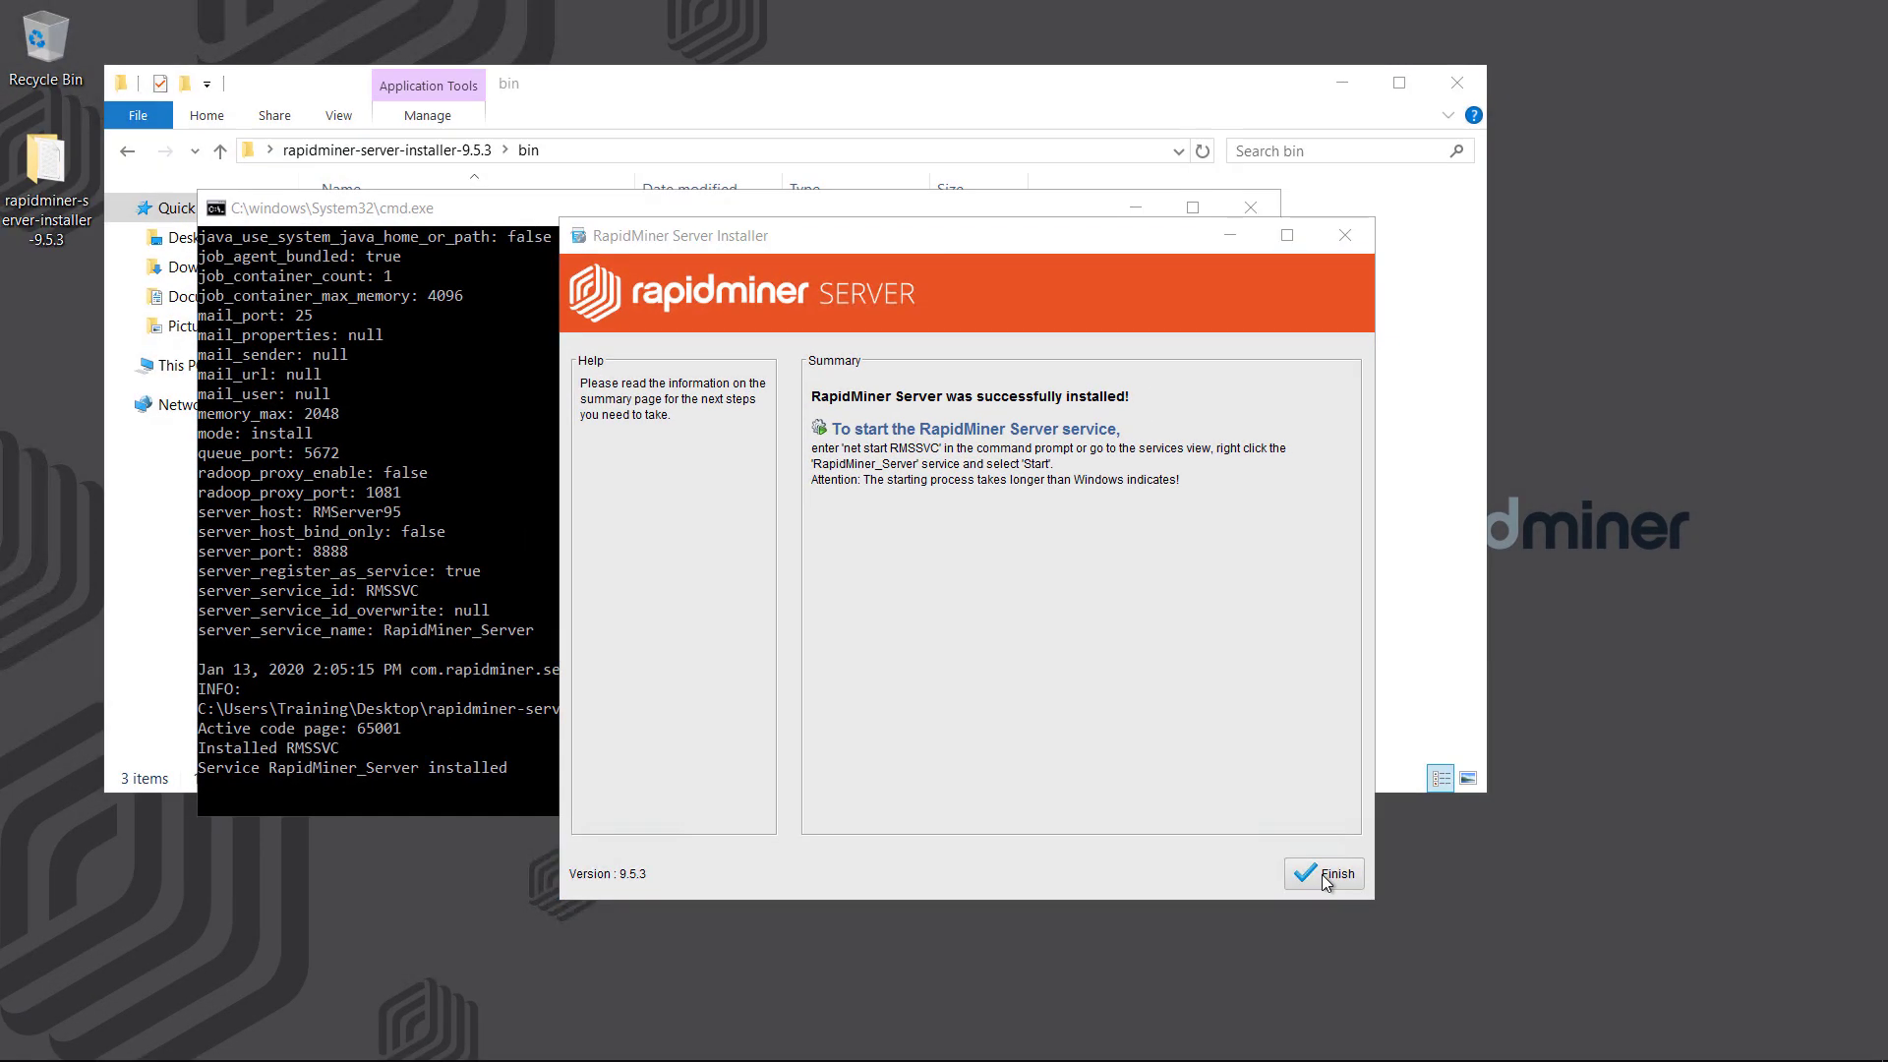
Bring up the Windows Start search to look for the Services app.
{"action": "key", "text": "super"}
{"action": "type", "text": "servi"}
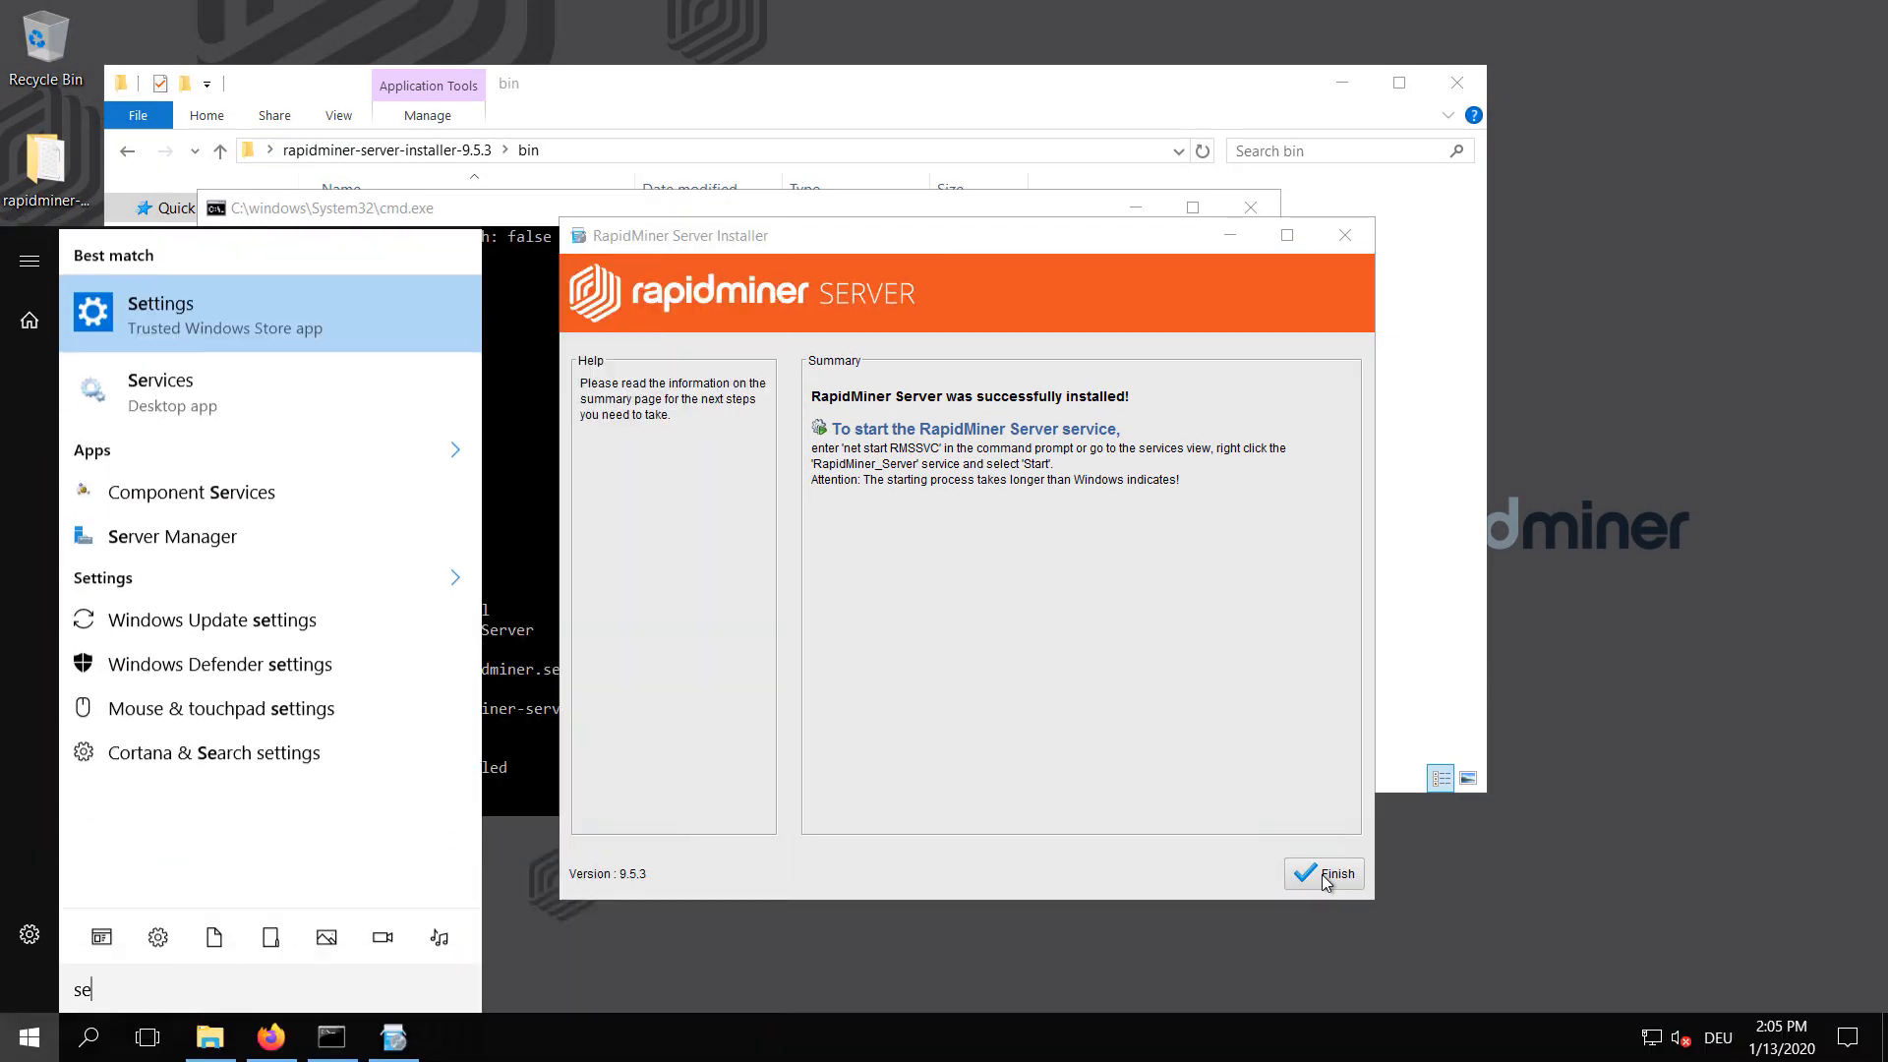
Launch Services and start the RapidMiner_Server service.
{"action": "key", "text": "Return"}
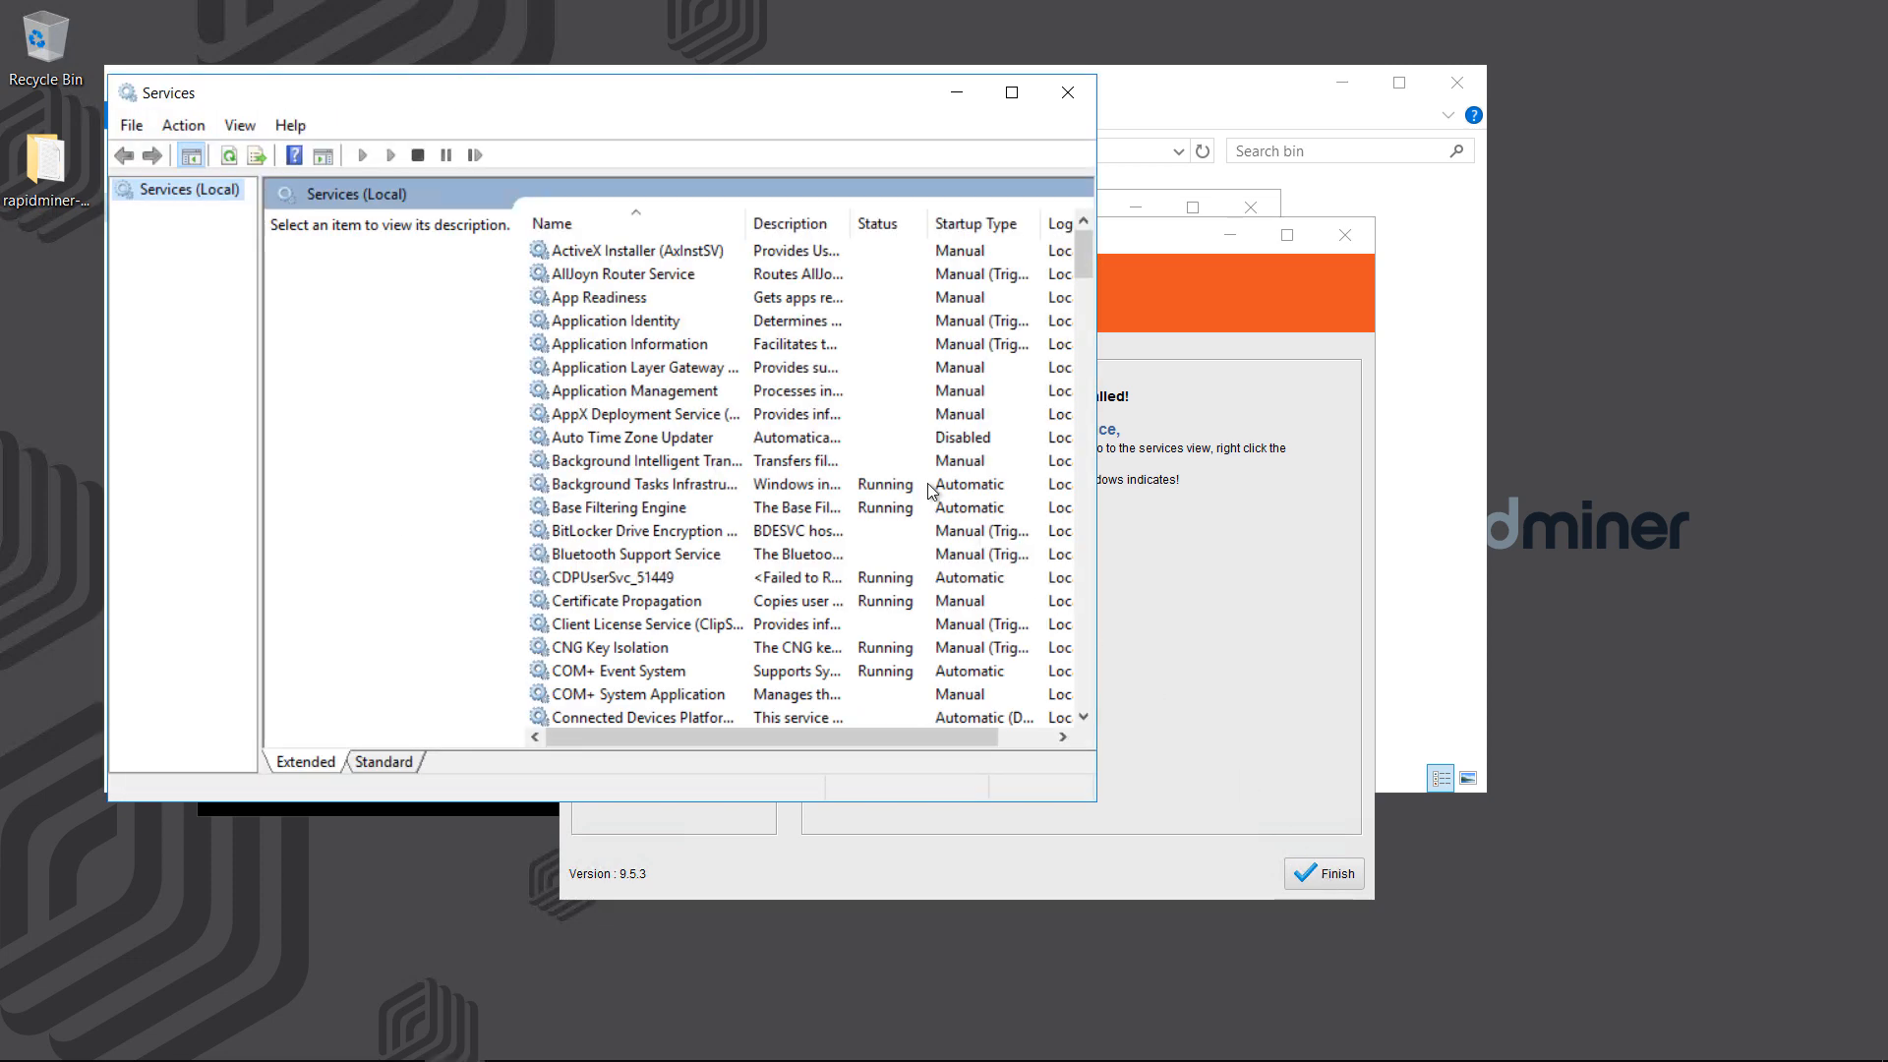
{"action": "left_click", "coordinate": [637, 254]}
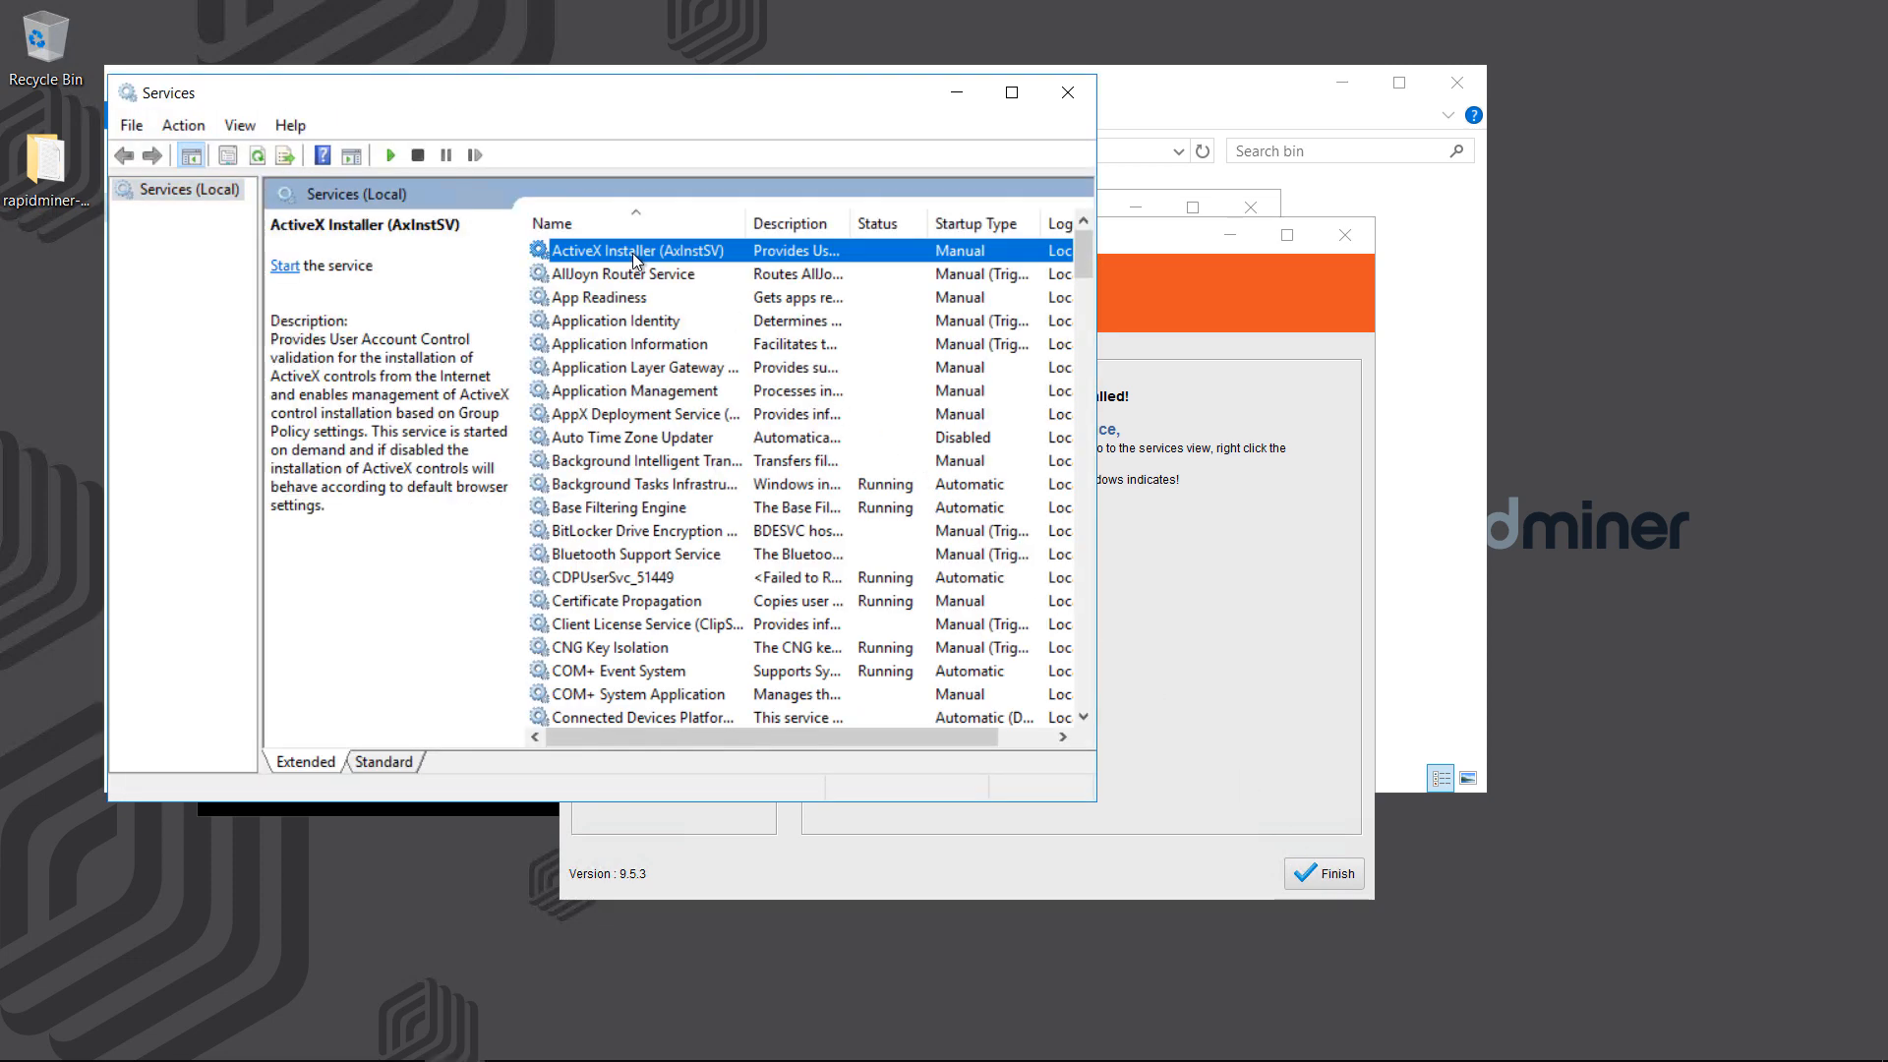
{"action": "key", "text": "r"}
{"action": "right_click", "coordinate": [635, 276]}
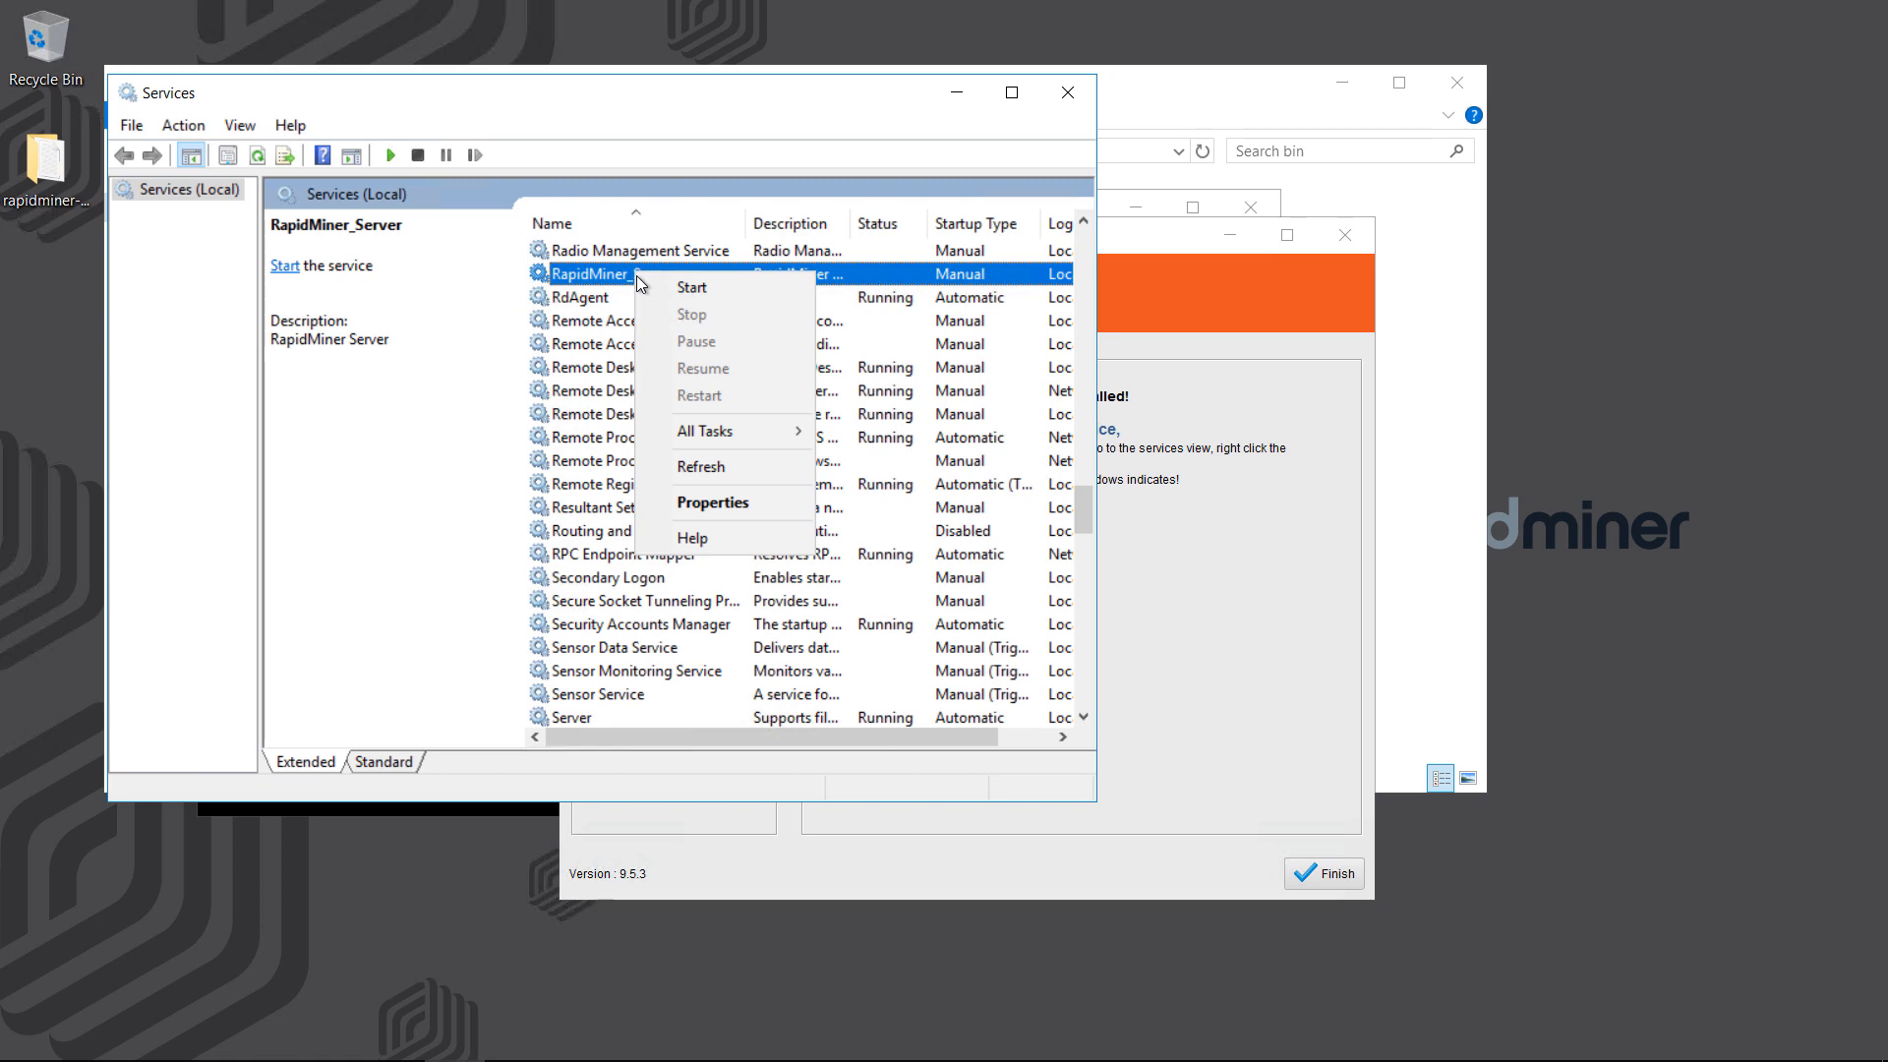
{"action": "left_click", "coordinate": [691, 288]}
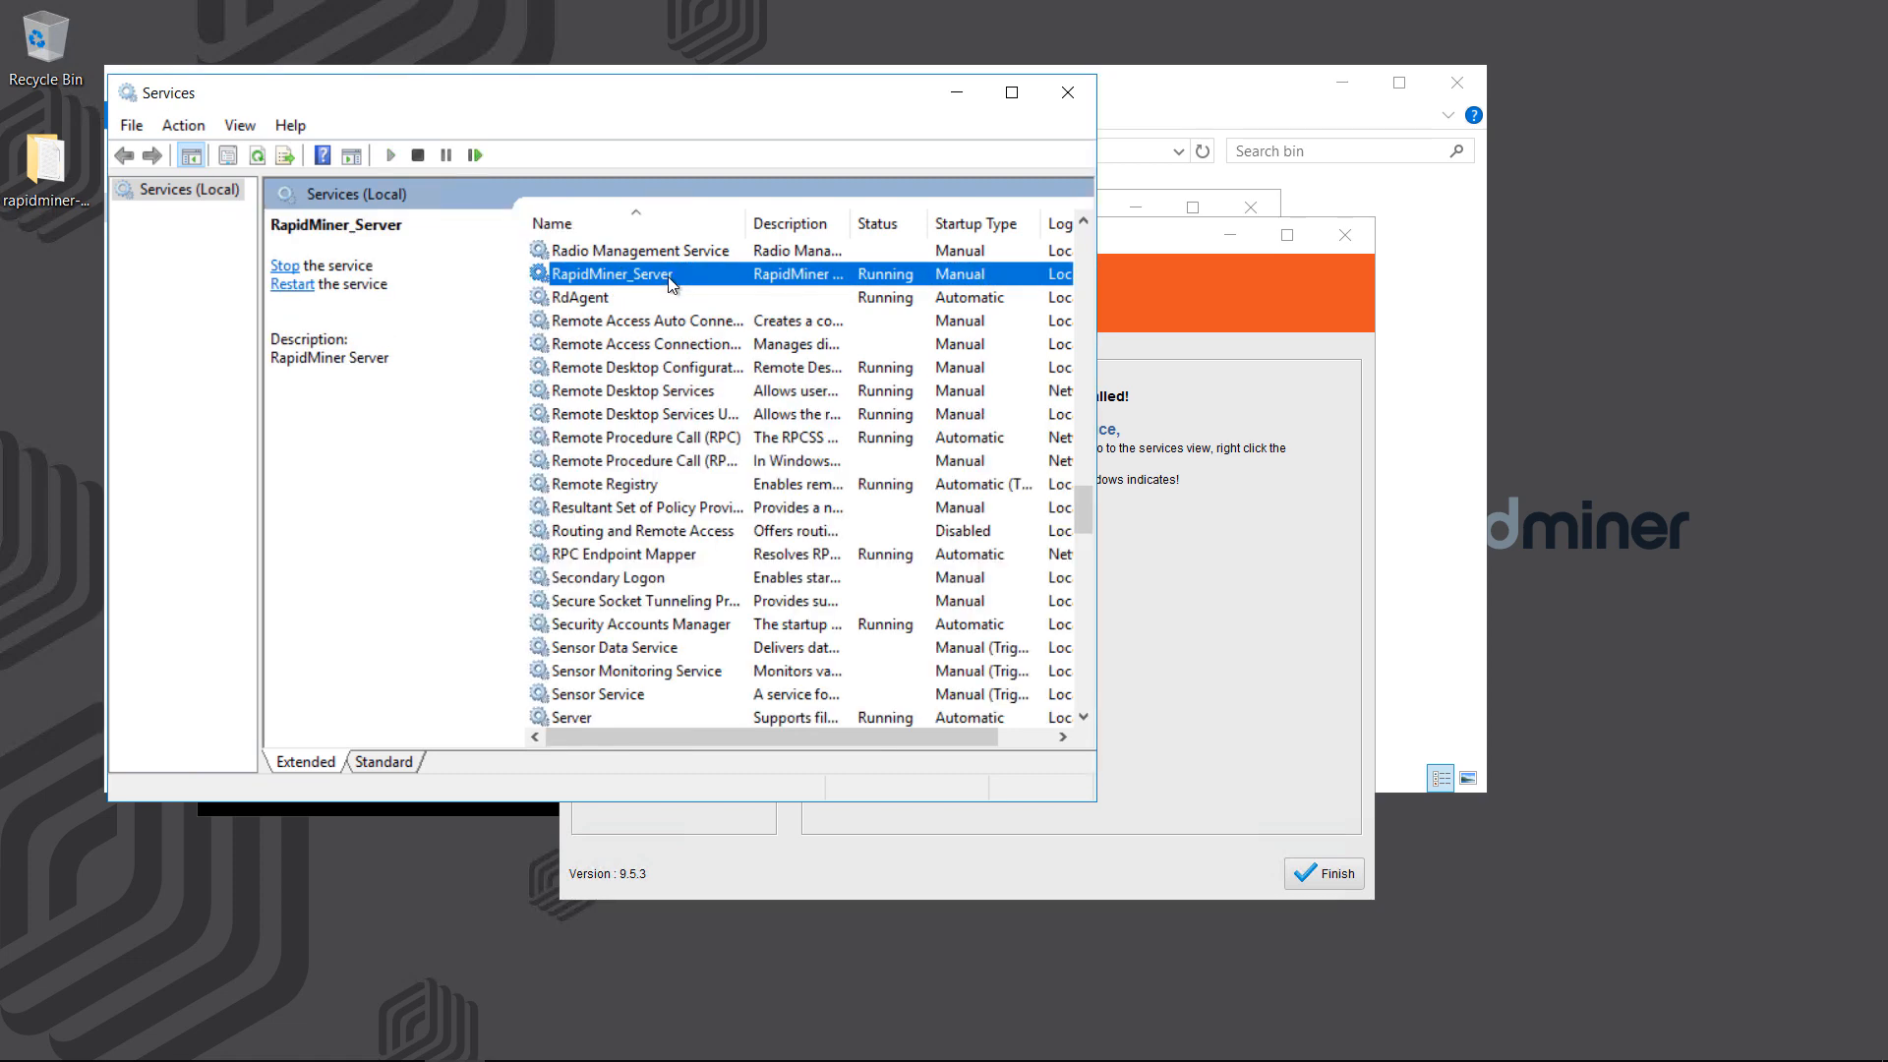
Set RapidMiner_Server's startup type to Automatic in its properties and save.
{"action": "right_click", "coordinate": [669, 276]}
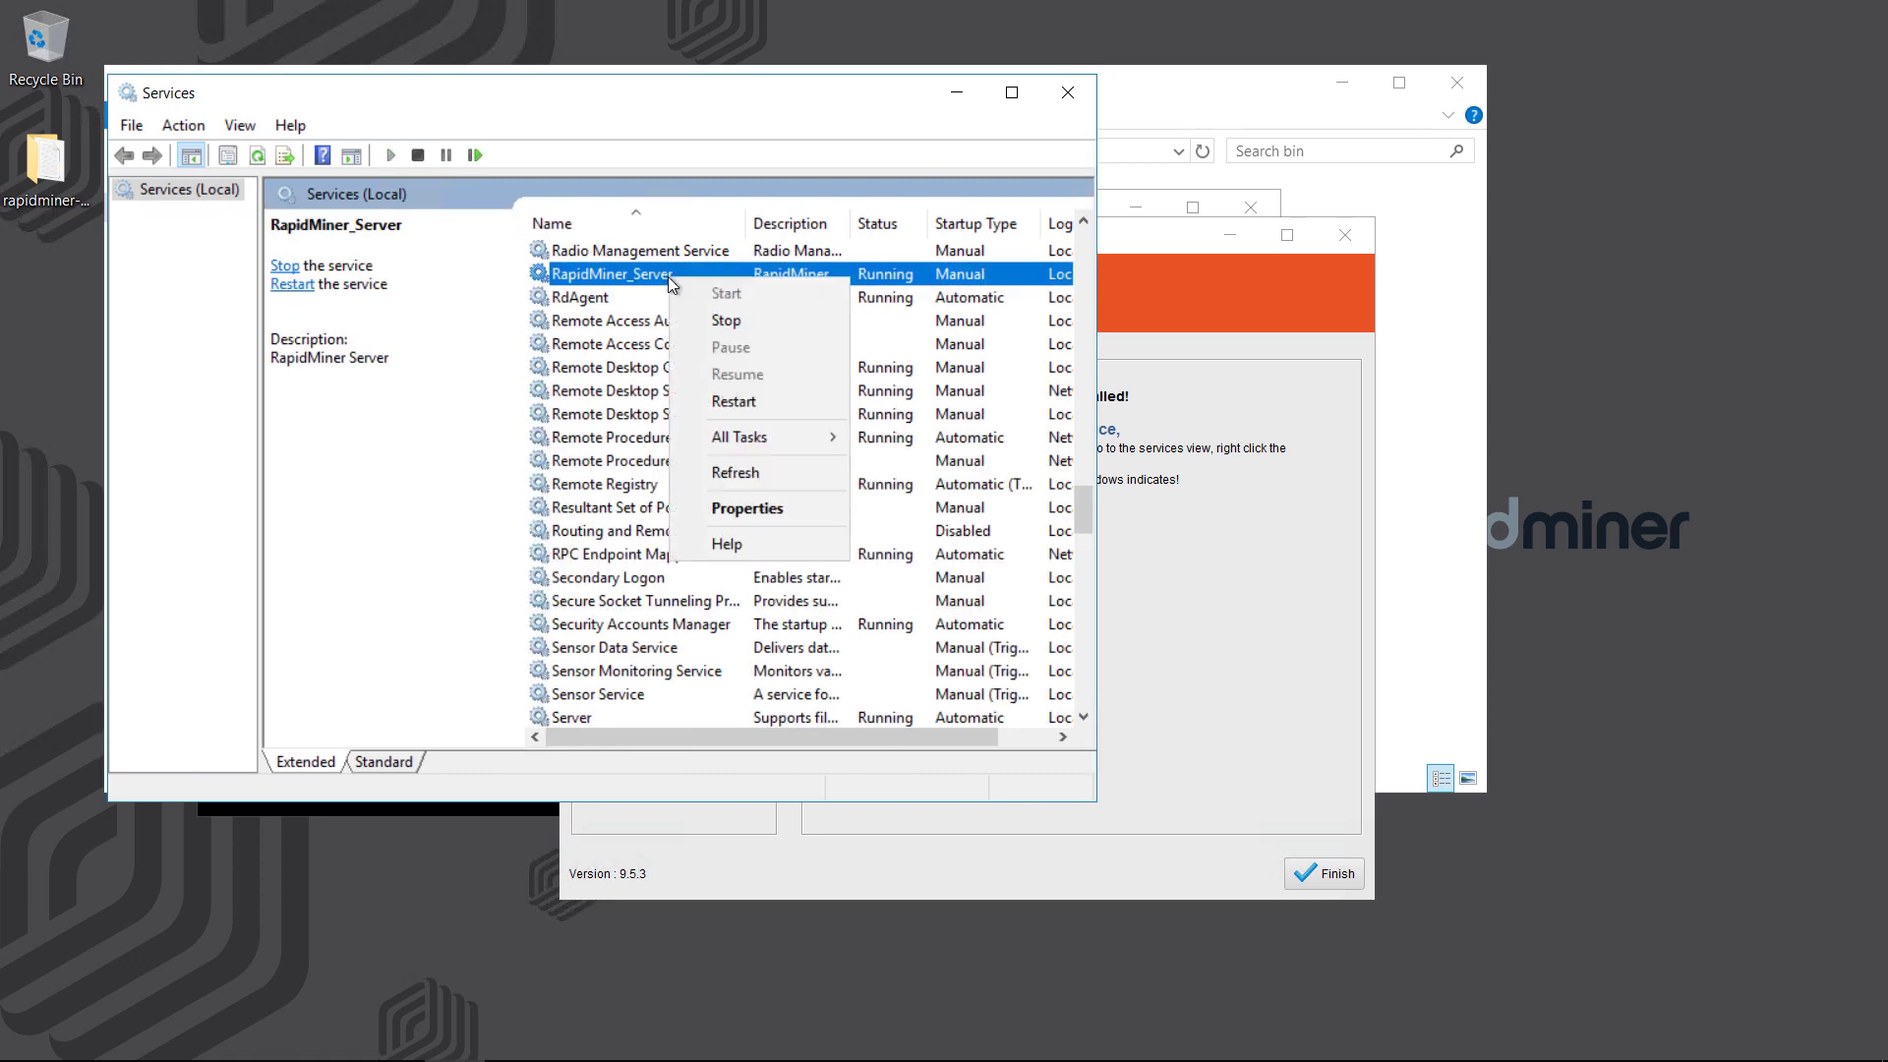
{"action": "left_click", "coordinate": [738, 517]}
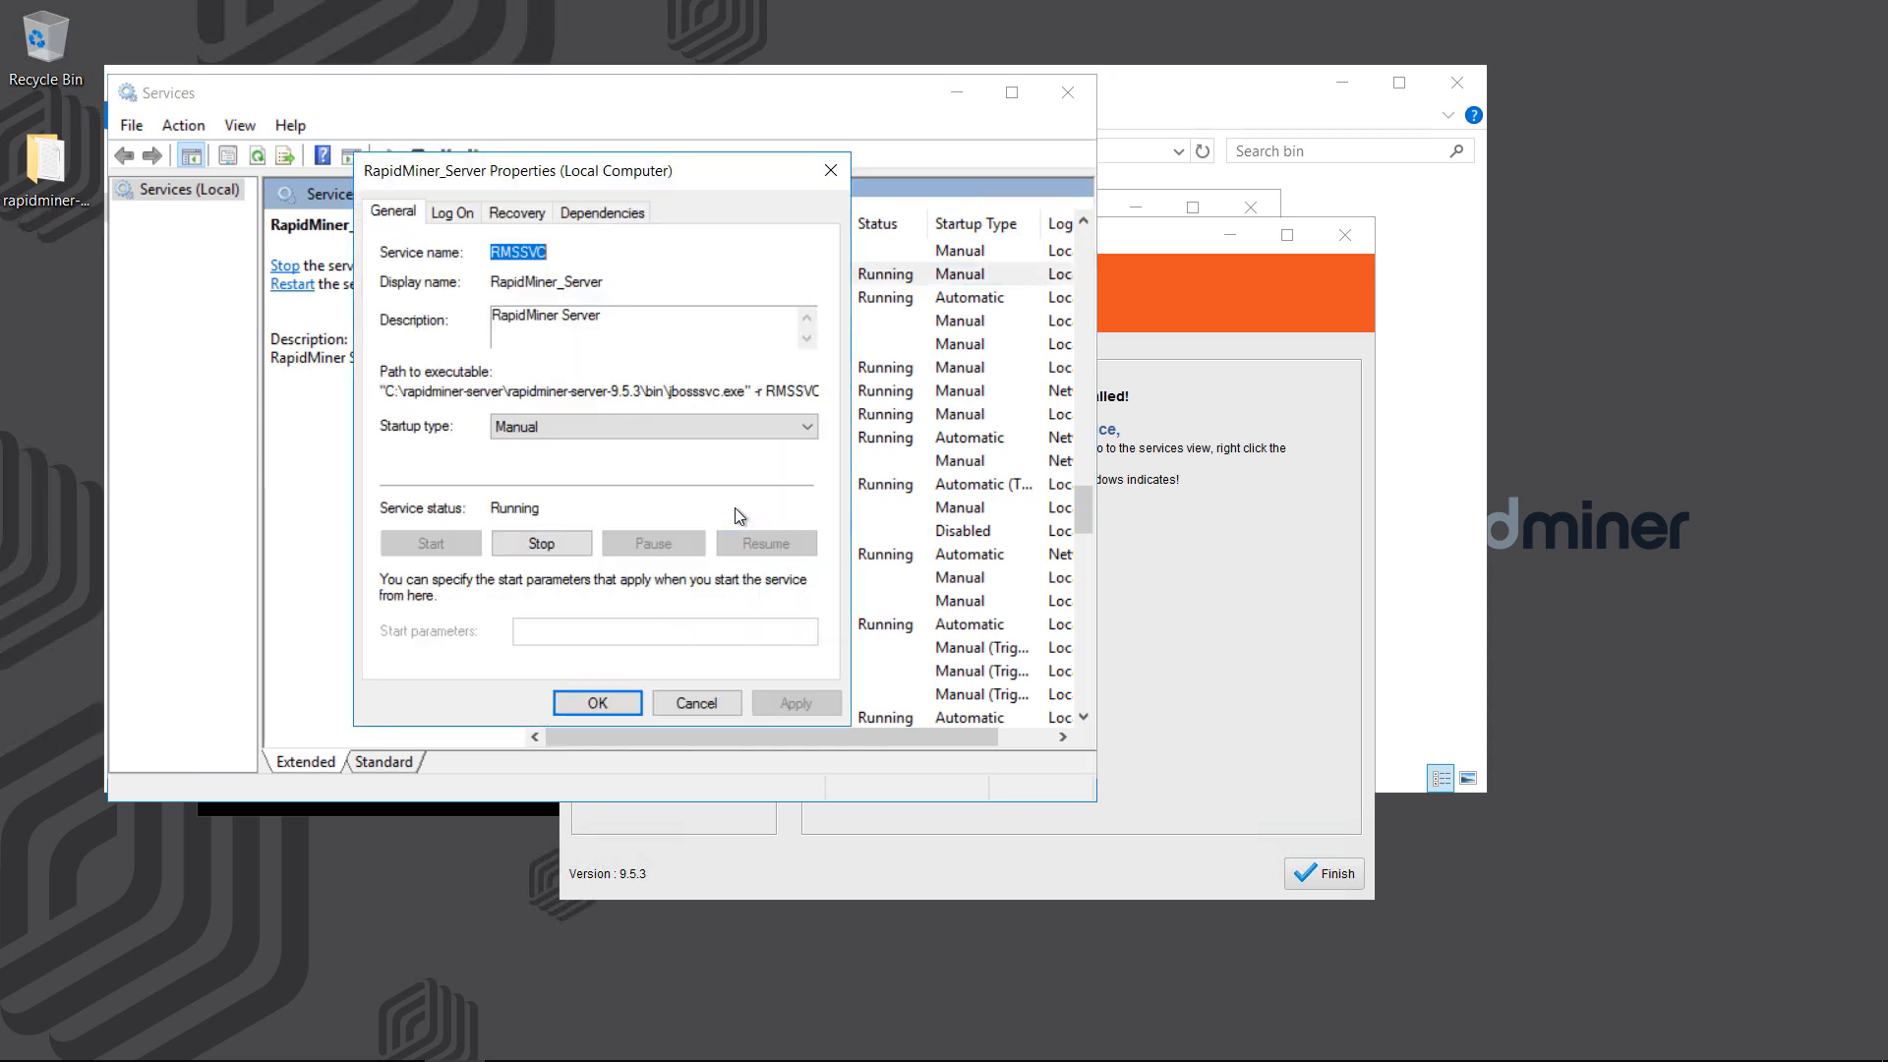
{"action": "left_click", "coordinate": [689, 430]}
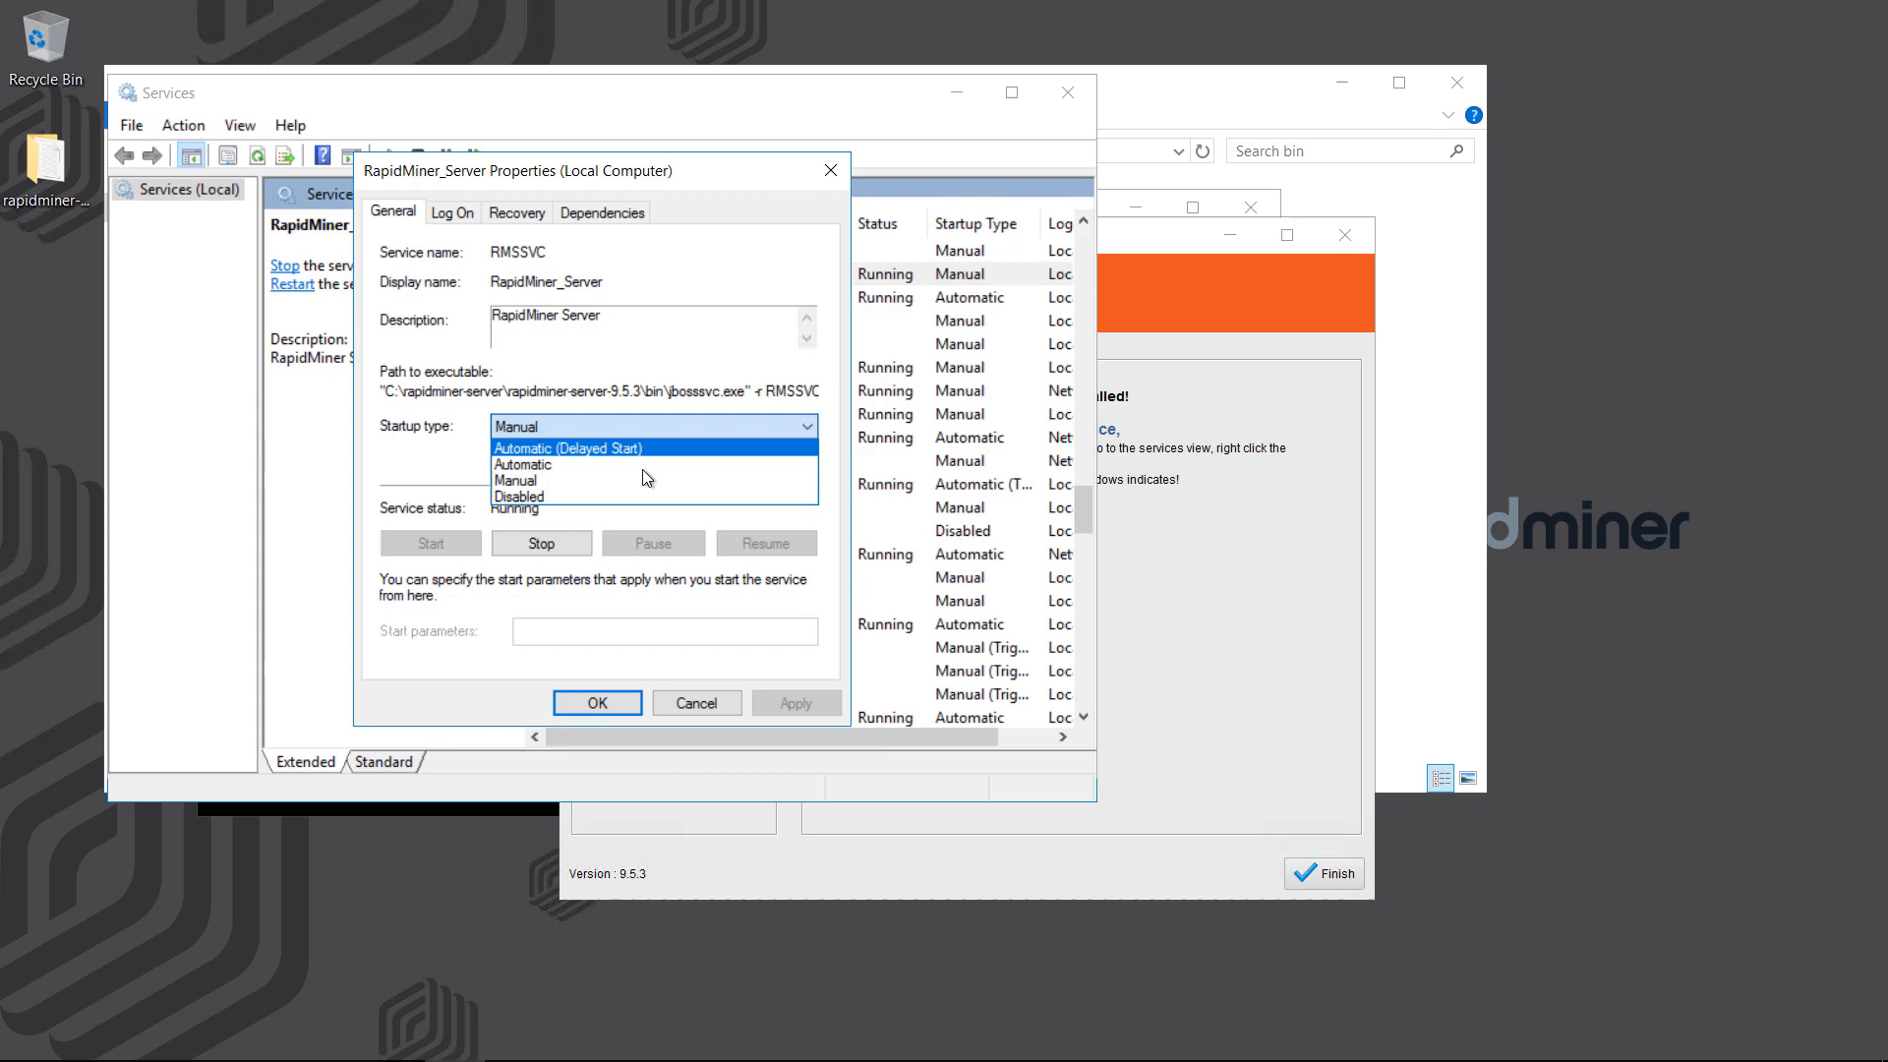
{"action": "left_click", "coordinate": [562, 463]}
{"action": "left_click", "coordinate": [597, 702]}
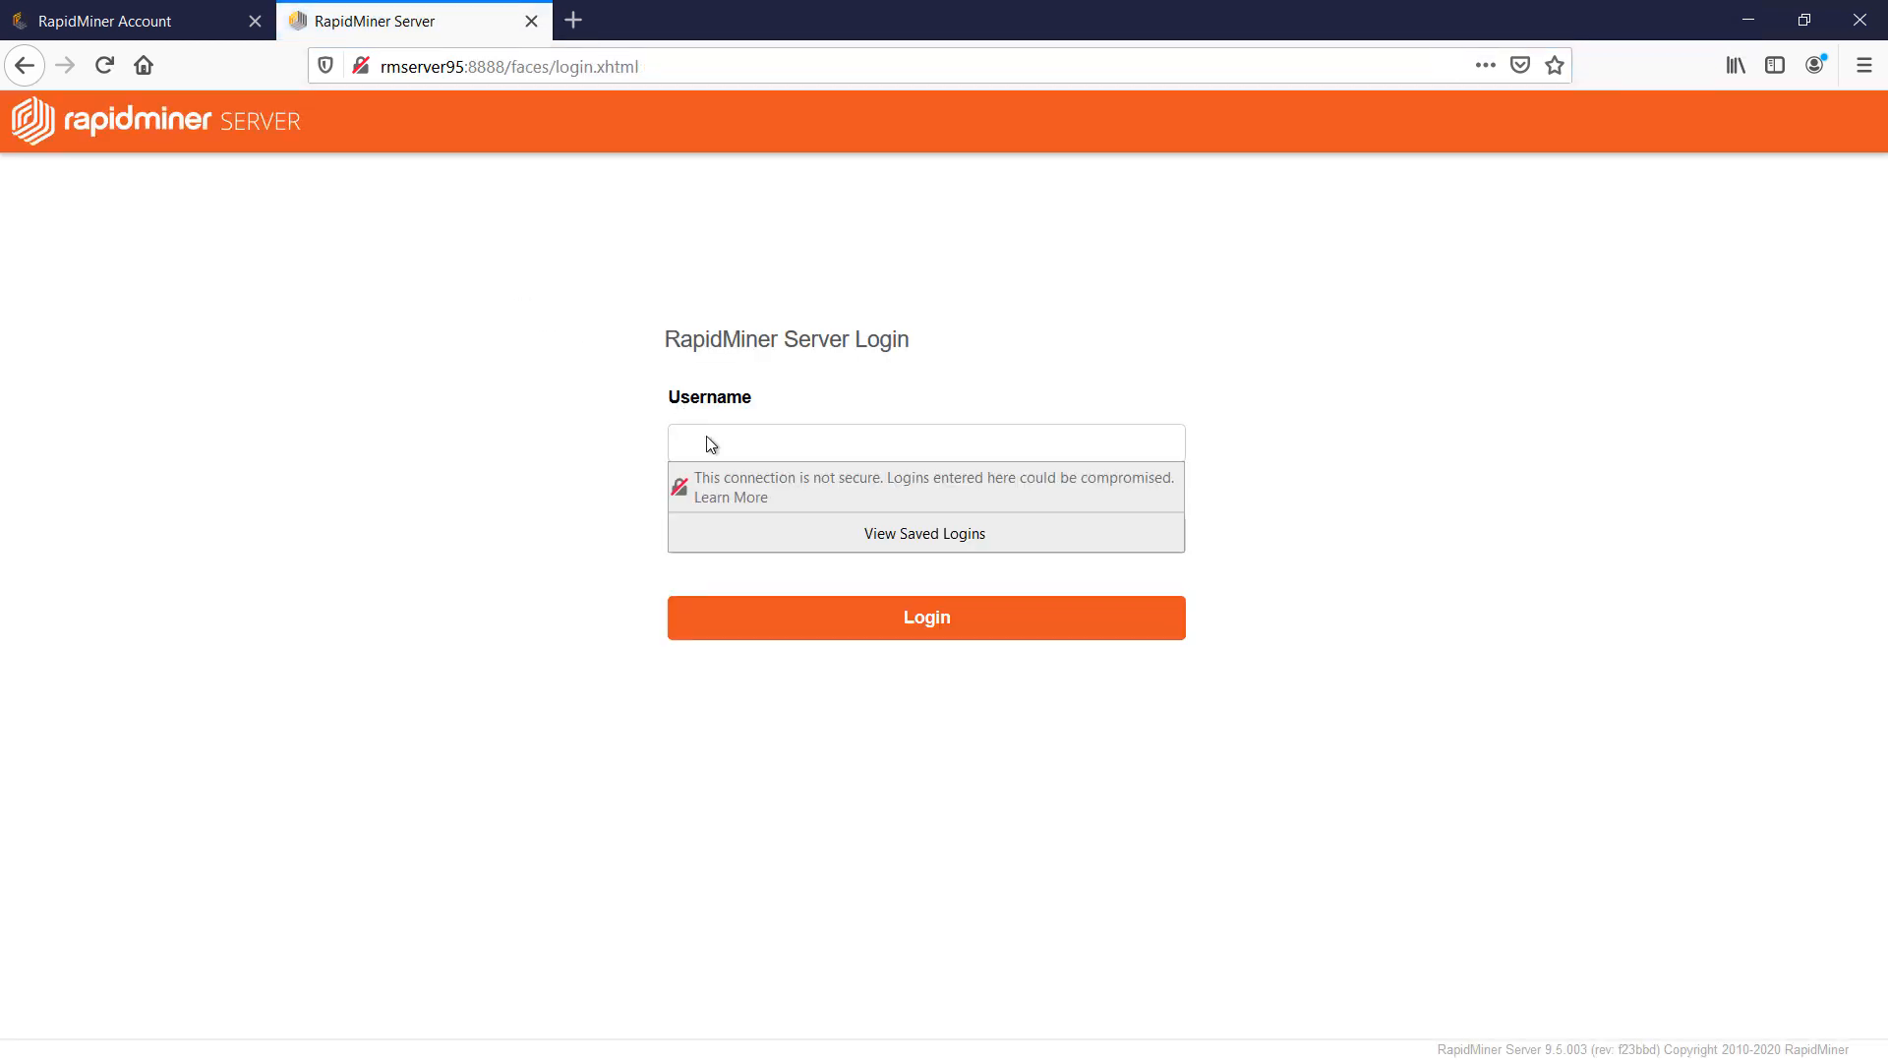
Log in as admin on the RapidMiner Server page and decline saving the password in Firefox.
{"action": "left_click", "coordinate": [719, 448]}
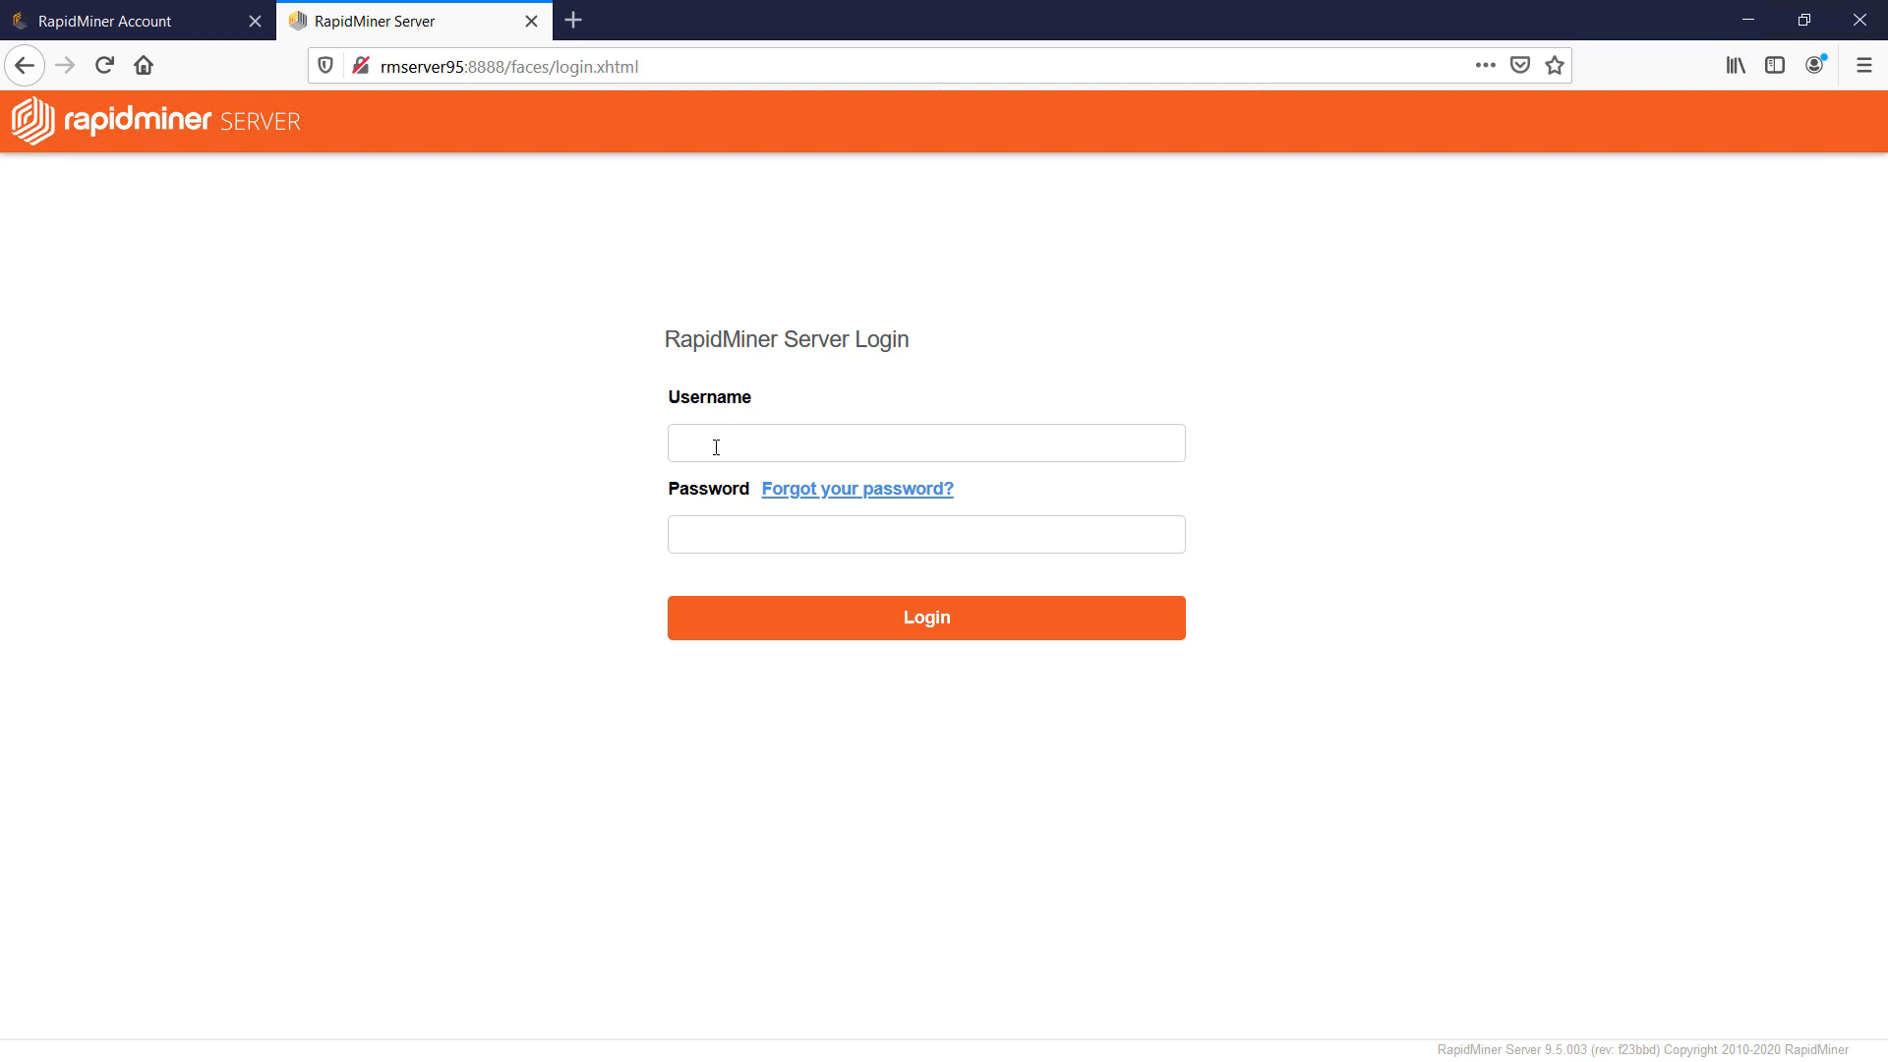
{"action": "key", "text": "Tab"}
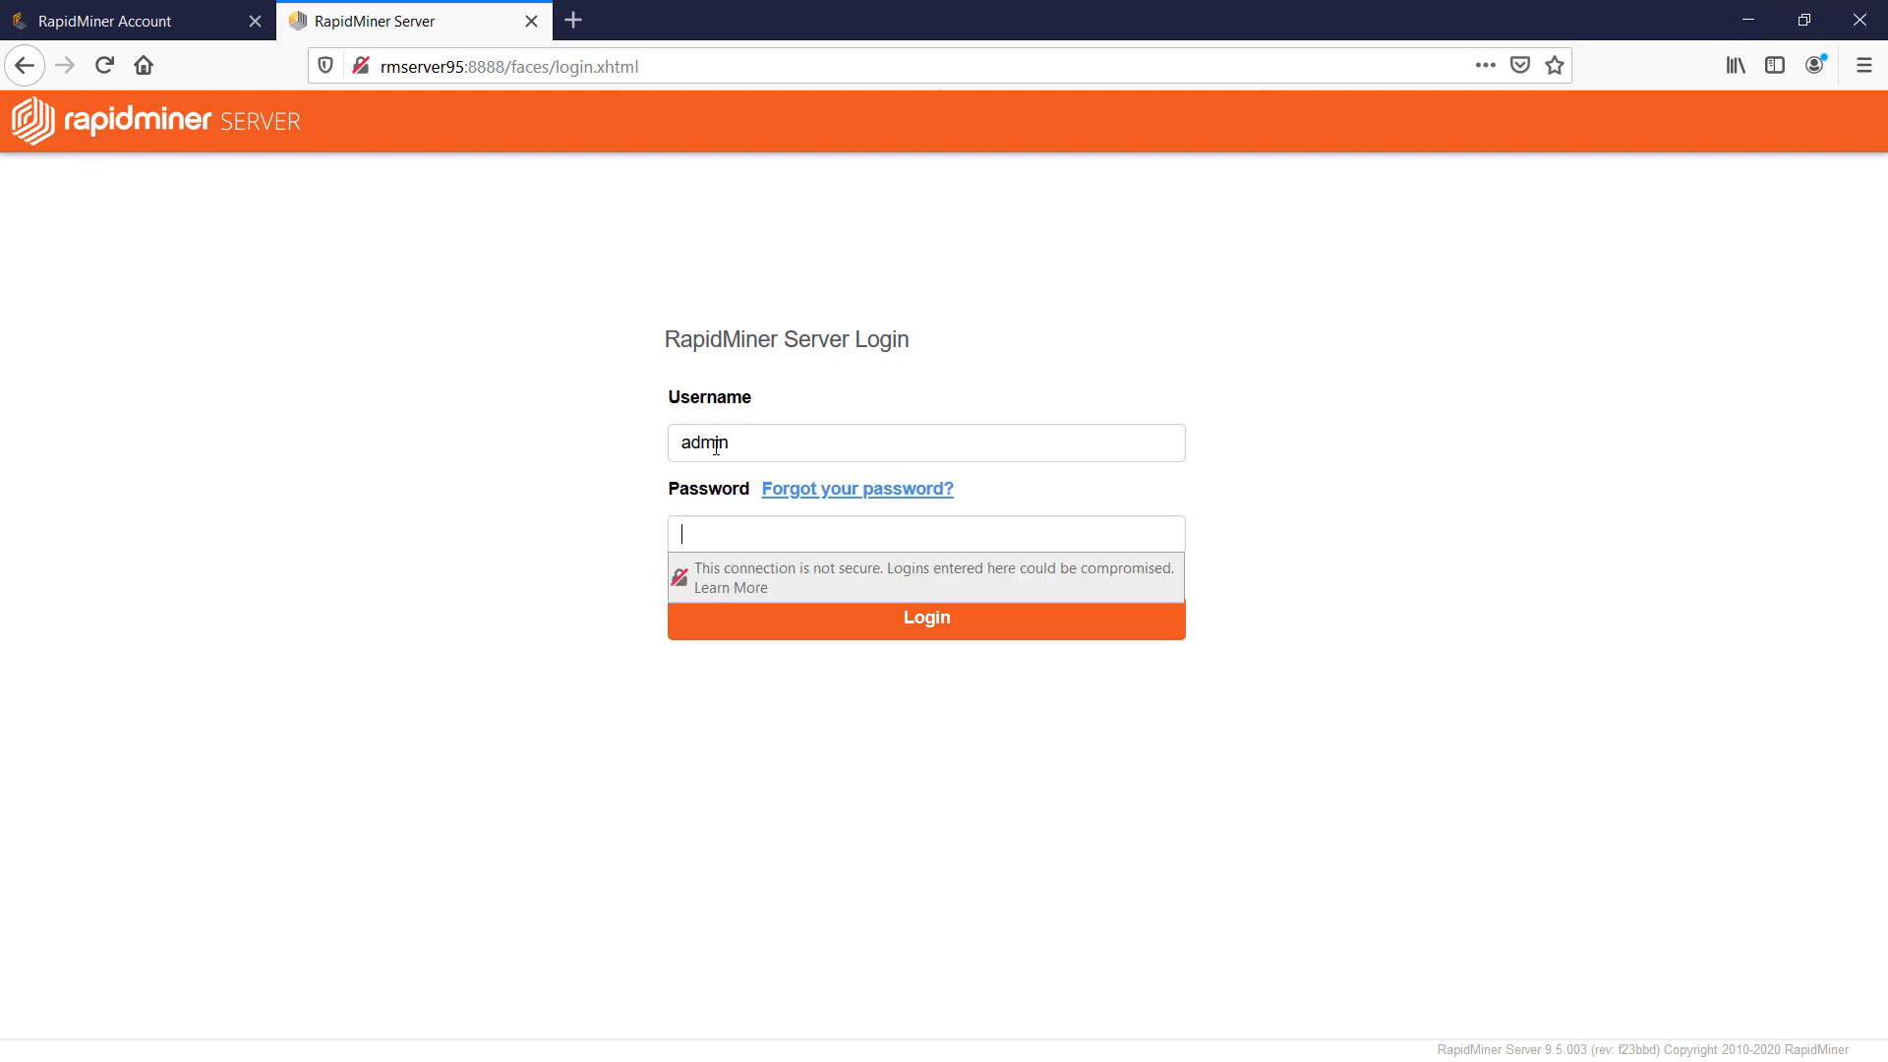
{"action": "left_click", "coordinate": [863, 619]}
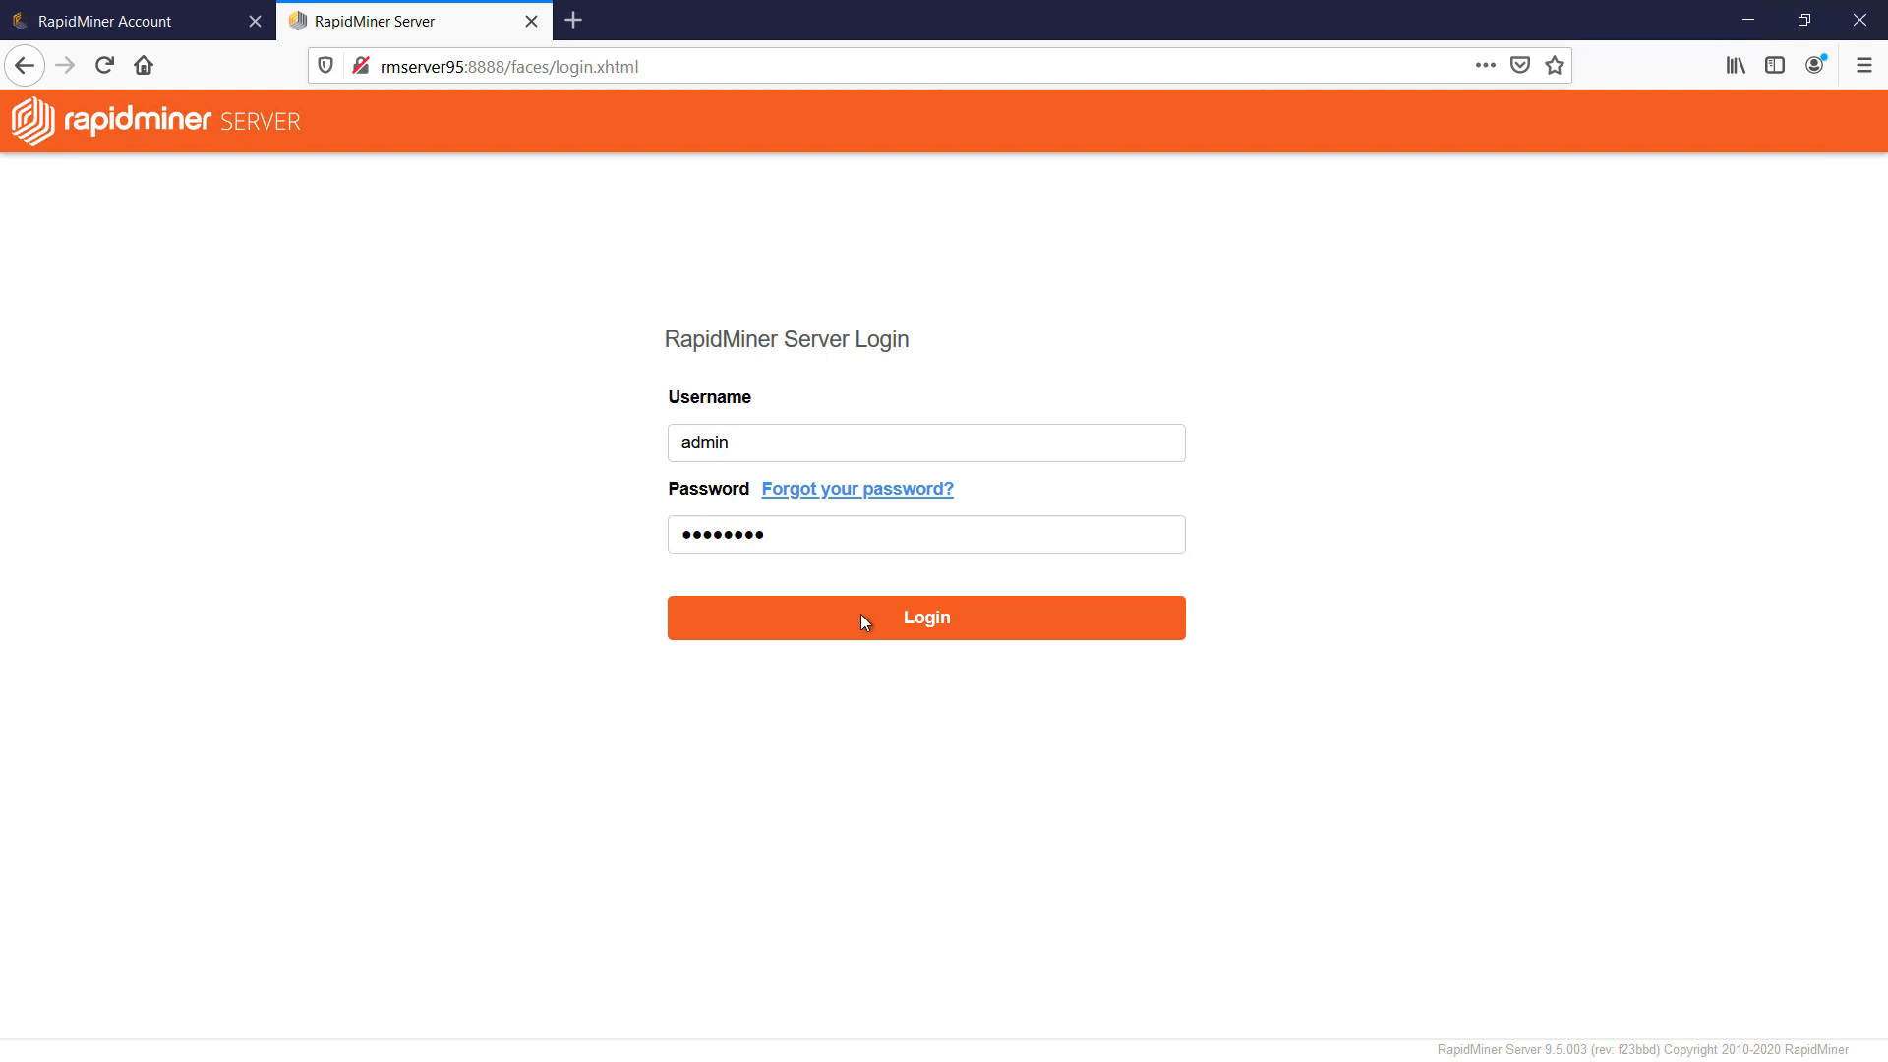
{"action": "left_click", "coordinate": [863, 620]}
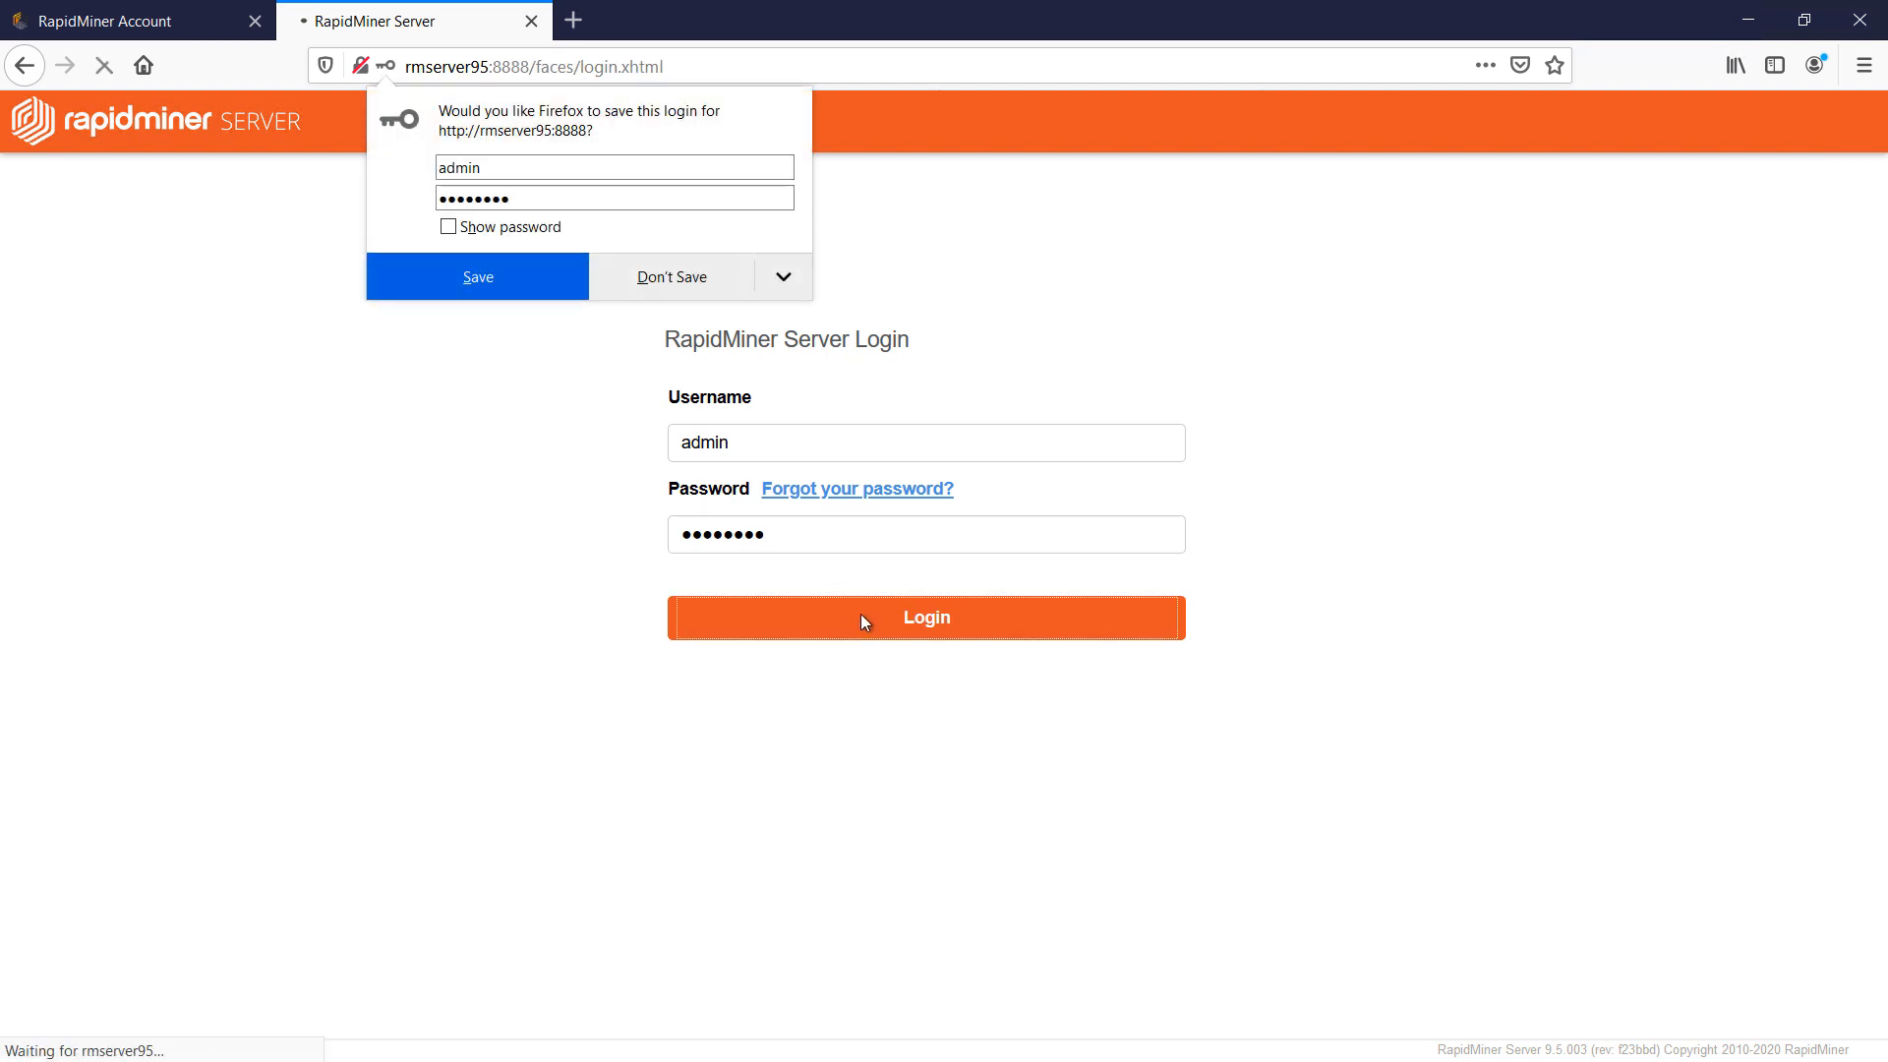
{"action": "left_click", "coordinate": [651, 286]}
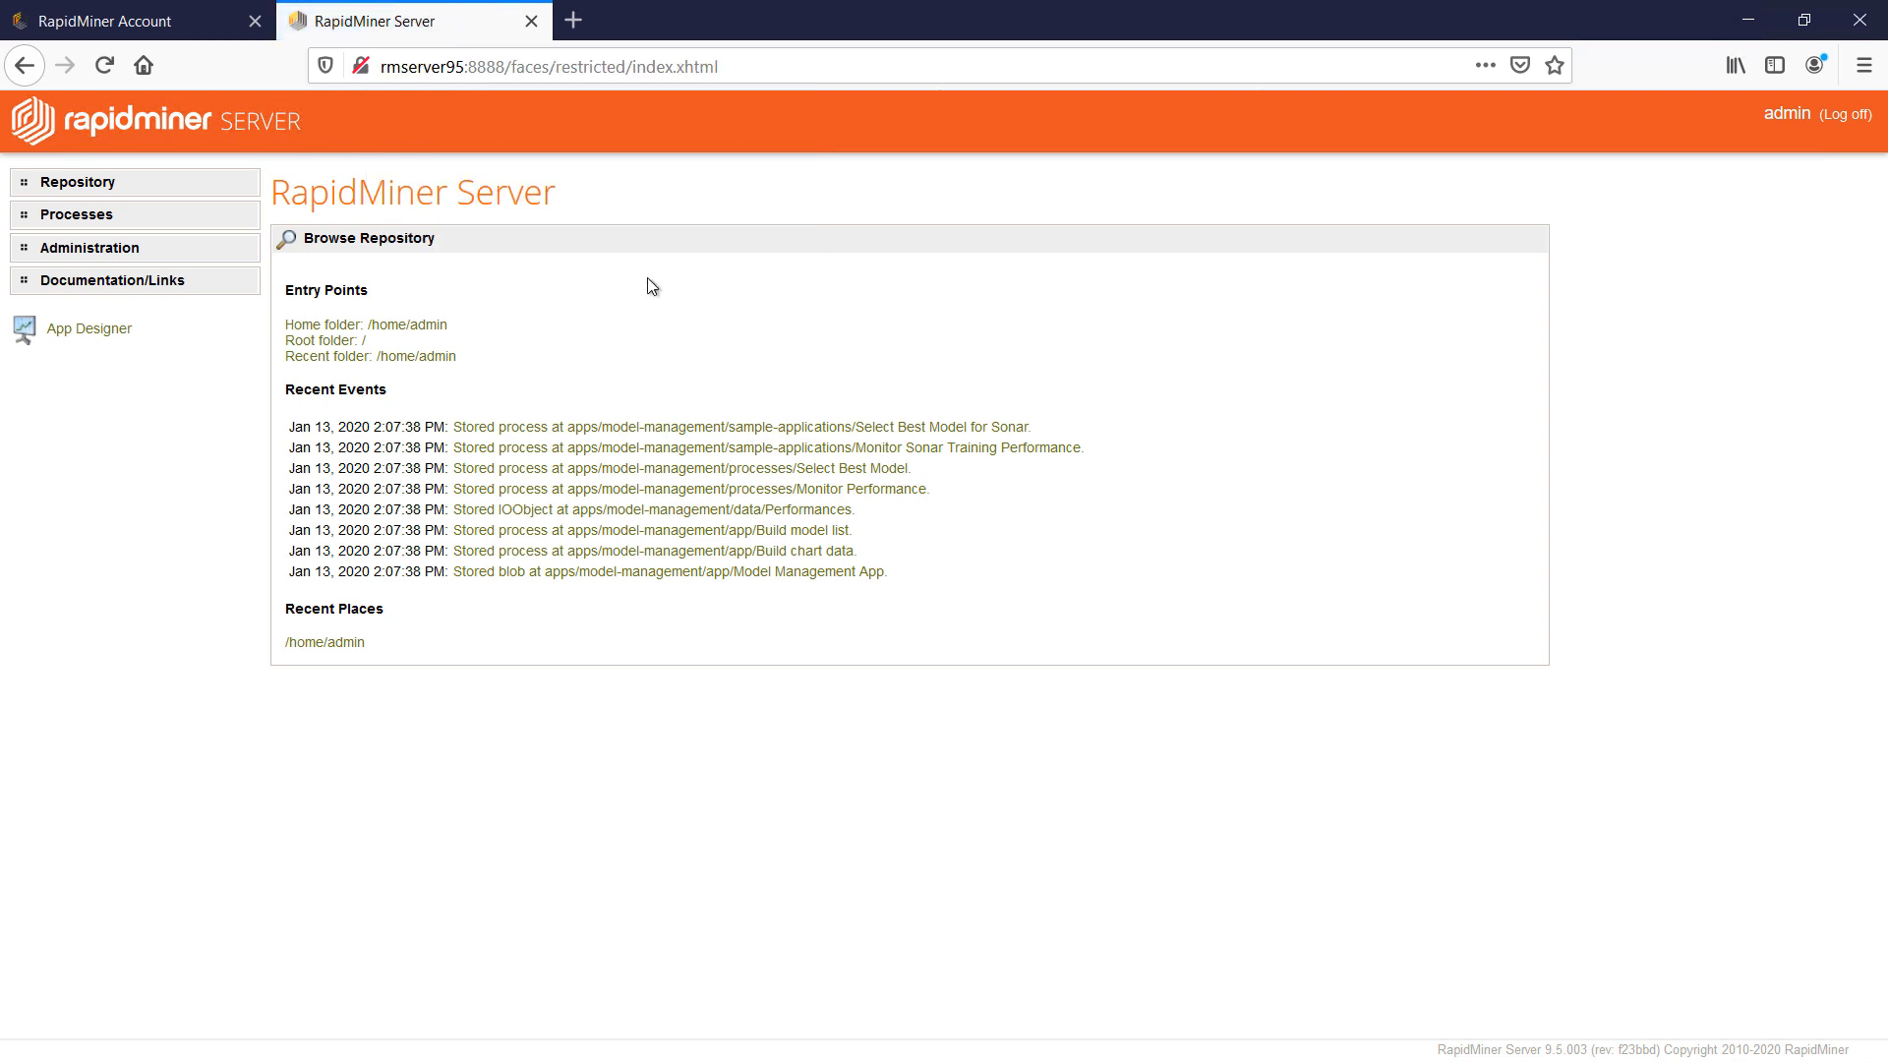